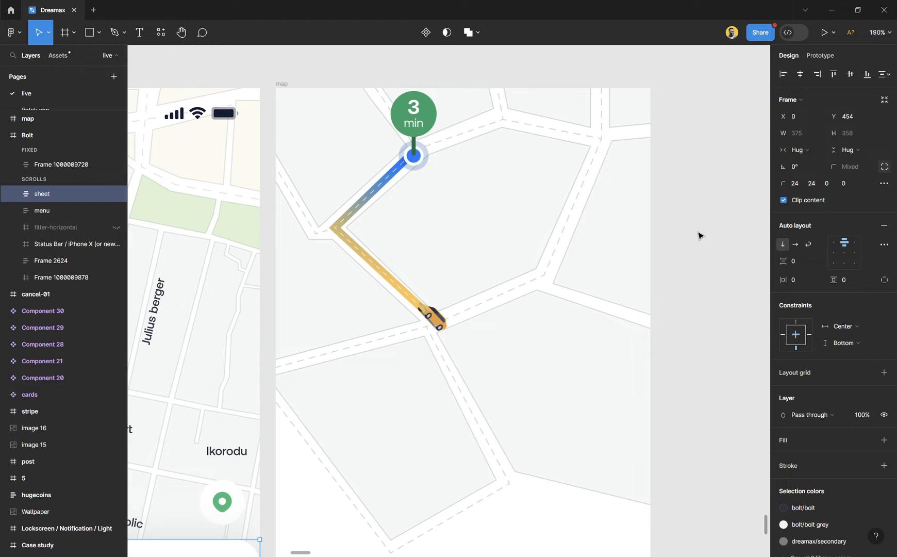
- Examine the yellow car illustration and its wheels up close on the arrival sheet
key("shift+2")
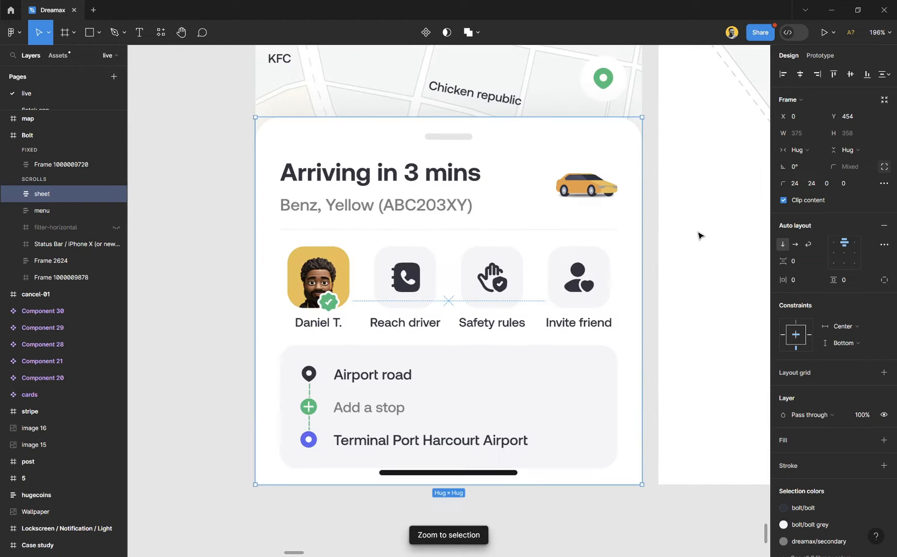
scroll(611, 155, "up", 10)
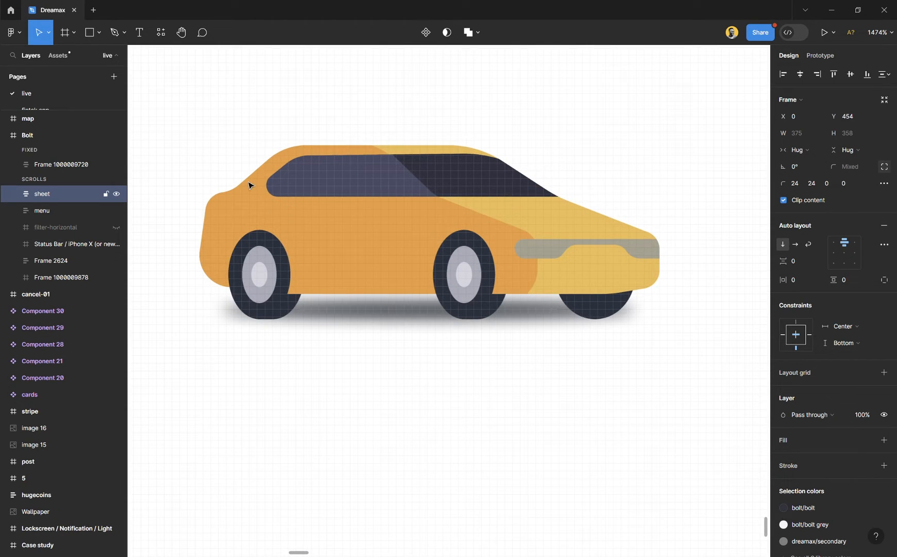
scroll(247, 186, "up", 6)
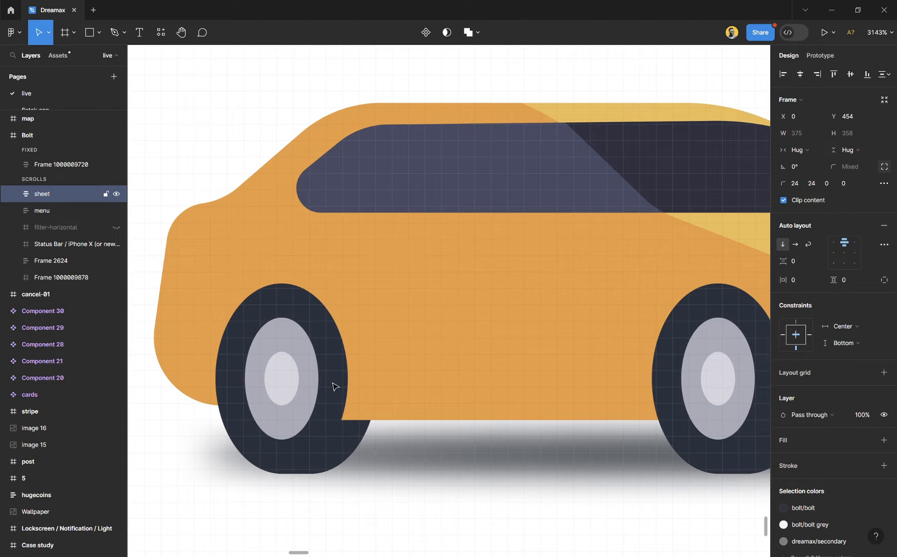
scroll(226, 449, "up", 2)
scroll(226, 449, "up", 1)
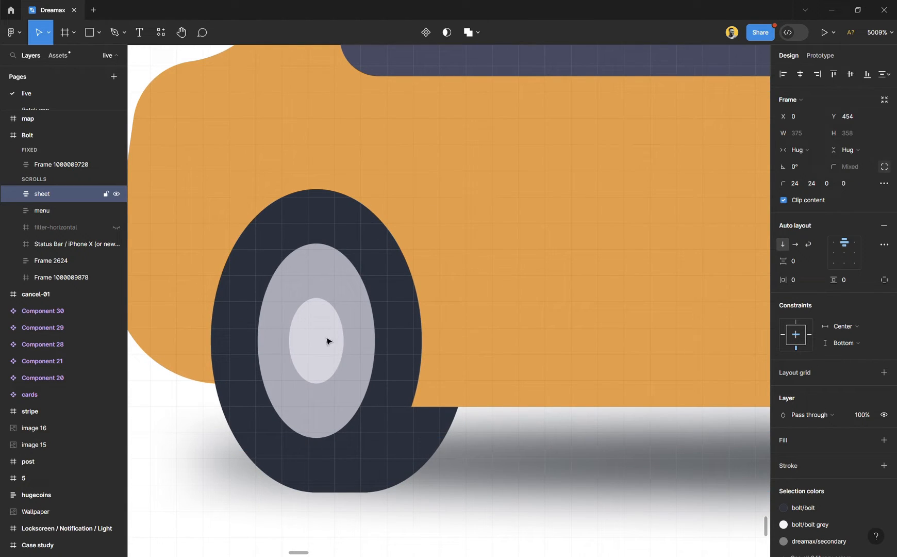
scroll(322, 330, "down", 3)
scroll(321, 328, "down", 8)
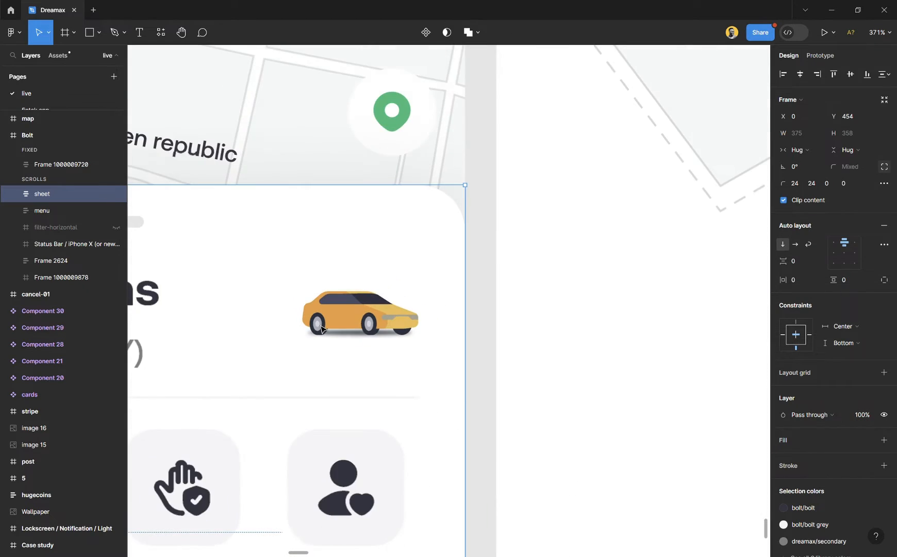
scroll(321, 328, "down", 2)
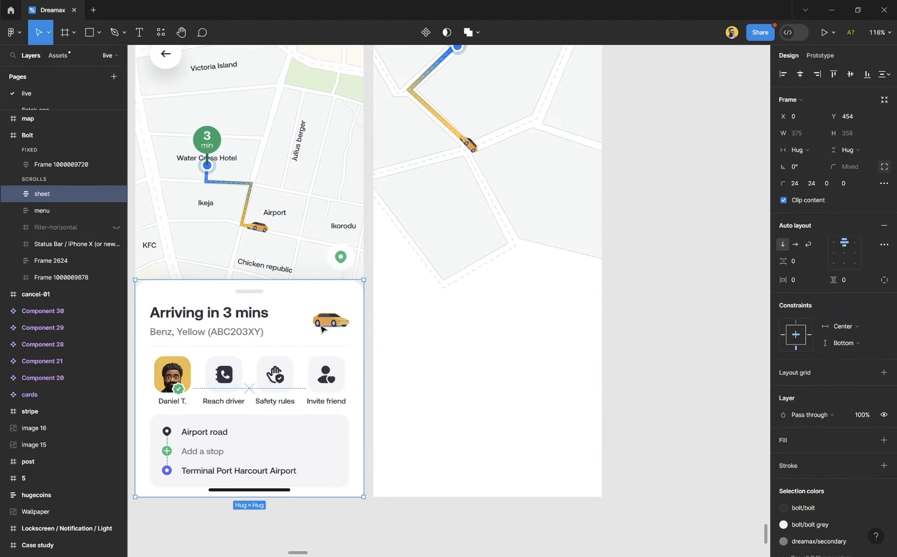
- Place a duplicate of the arrival sheet's car illustration on the empty canvas beside the map frame
left_click(334, 326)
double_click(333, 326)
double_click(334, 326)
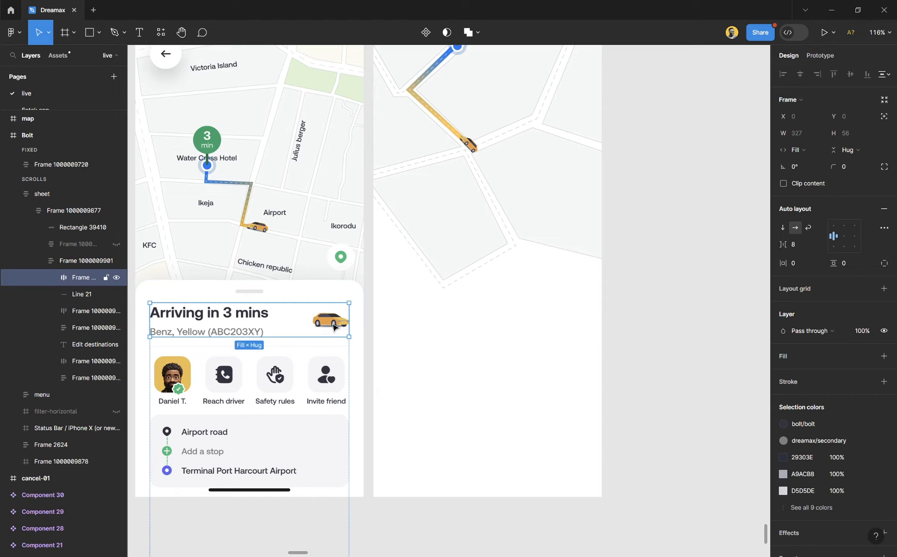
double_click(334, 326)
left_click_drag(333, 327, 707, 222)
key("shift+2")
scroll(311, 157, "down", 5)
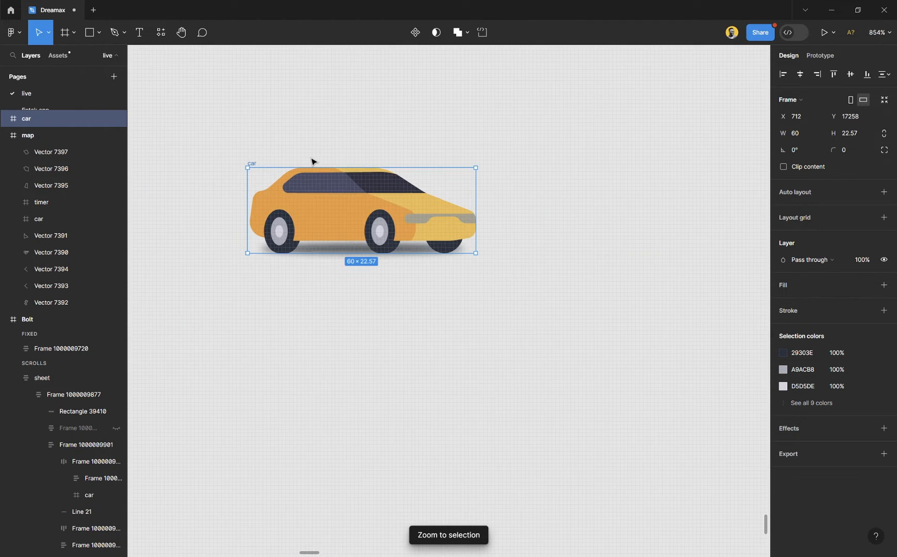
- Enlarge the car copy proportionally with the Scale tool to about 479 × 180
key("k")
left_click_drag(480, 205, 761, 230)
scroll(456, 291, "down", 3)
scroll(456, 291, "down", 3)
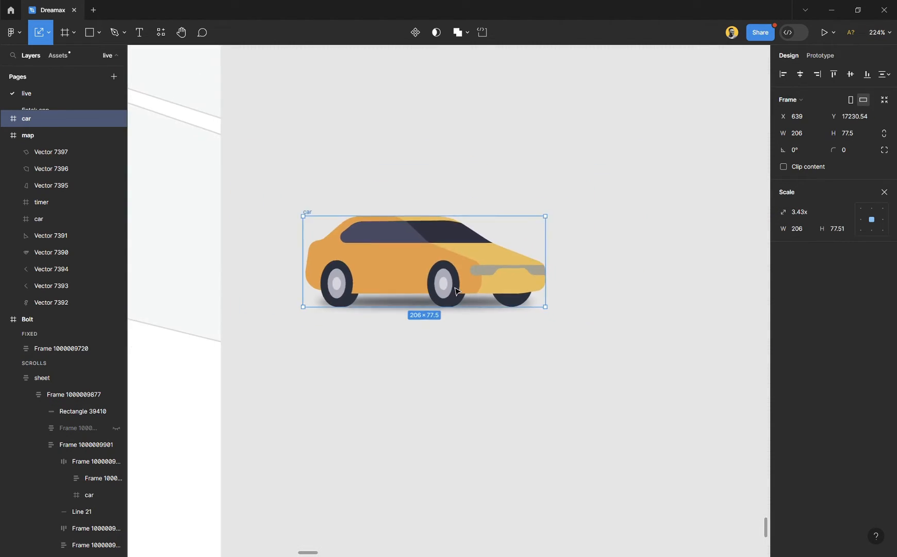
scroll(438, 276, "right", 5)
left_click_drag(422, 262, 742, 254)
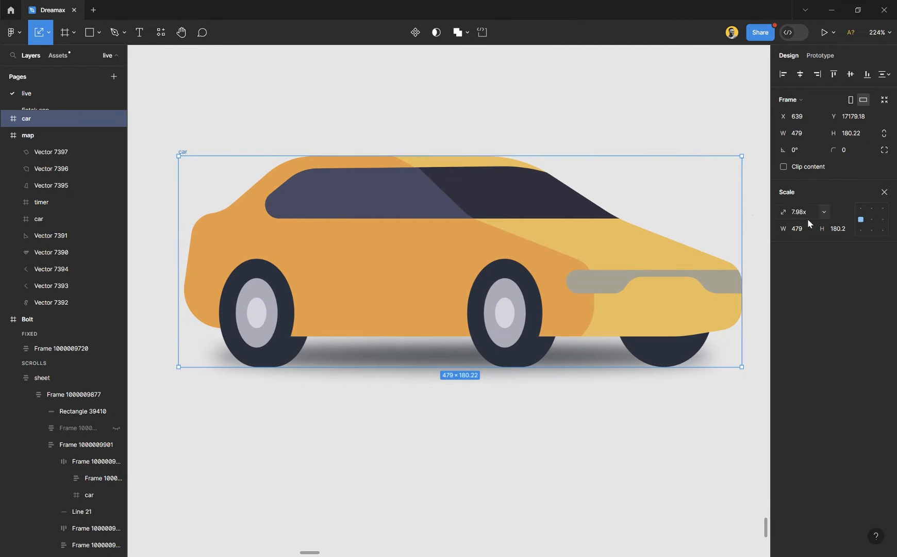
scroll(359, 279, "down", 1)
scroll(359, 278, "down", 5)
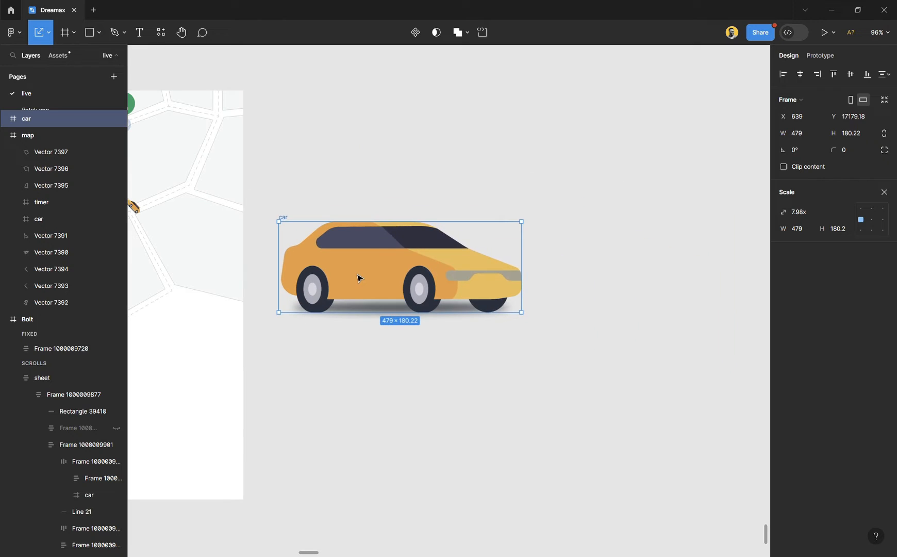
- Try resizing the car frame to about 935 × 352 with the Move tool, and undo the resize
left_click(48, 33)
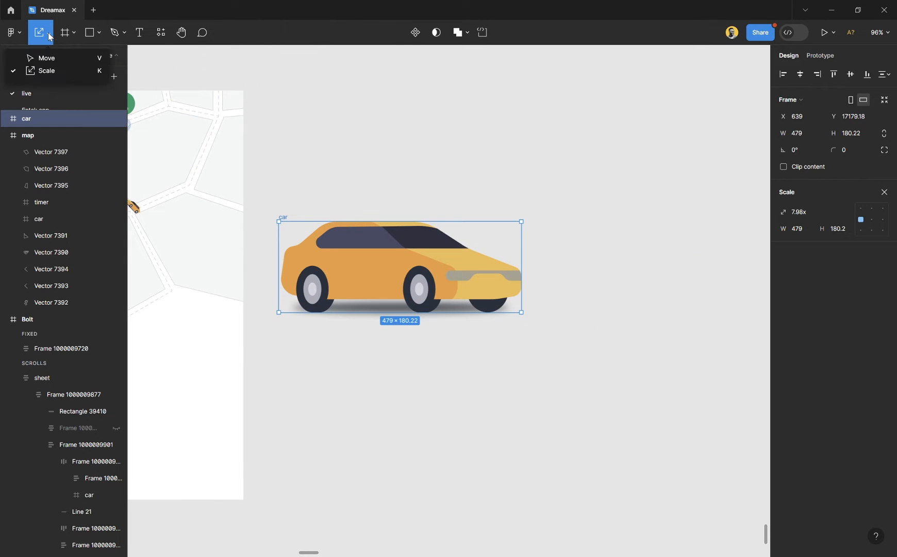
left_click(50, 63)
left_click_drag(528, 256, 761, 241)
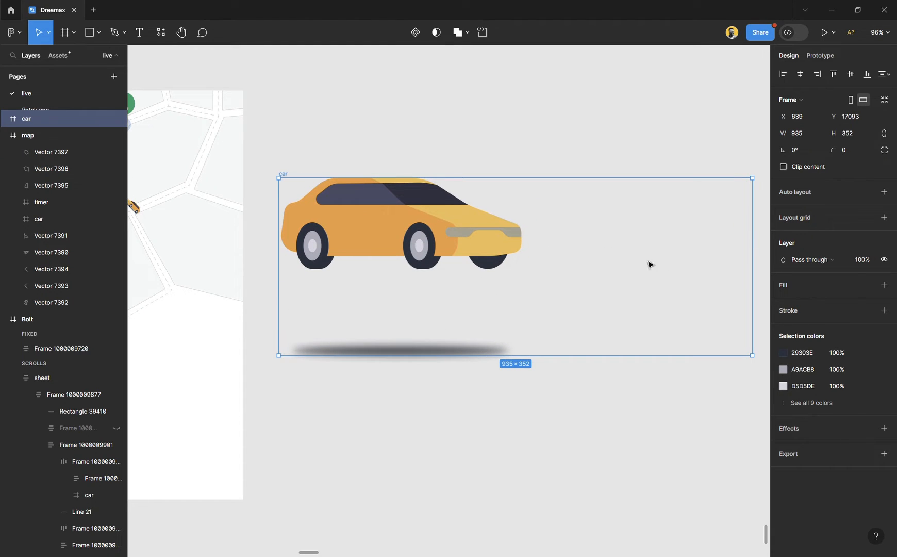
key("ctrl+z")
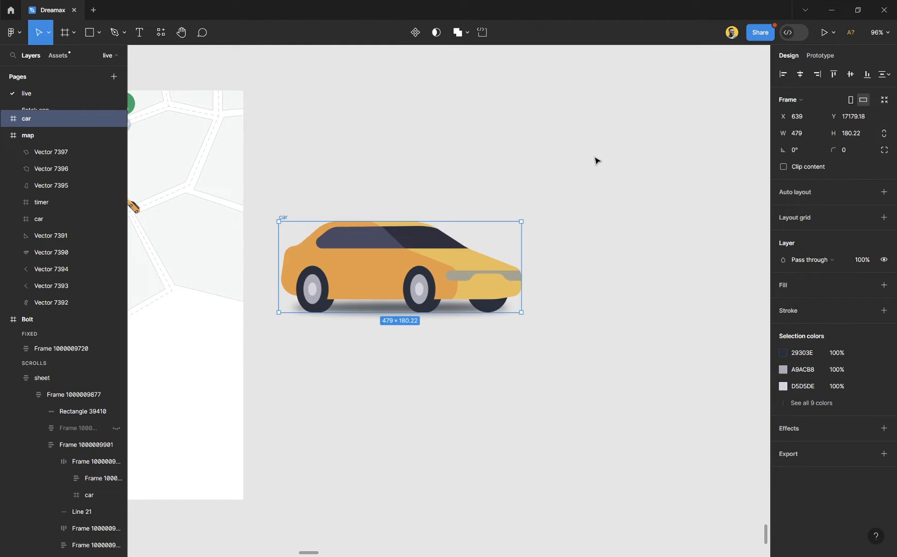
left_click(478, 177)
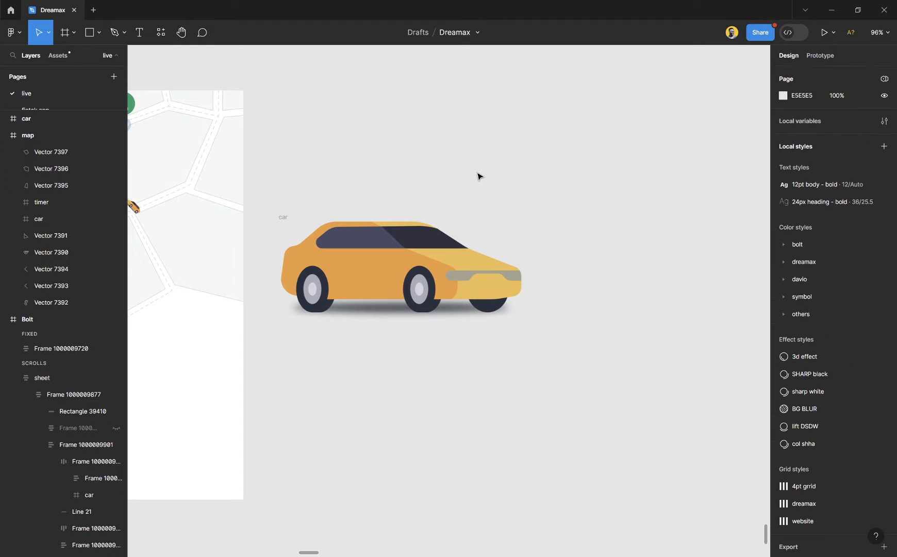
- Scale the car proportionally to about 853 × 321 and shift it further from the map frame, to about X 820
left_click(285, 220)
key("k")
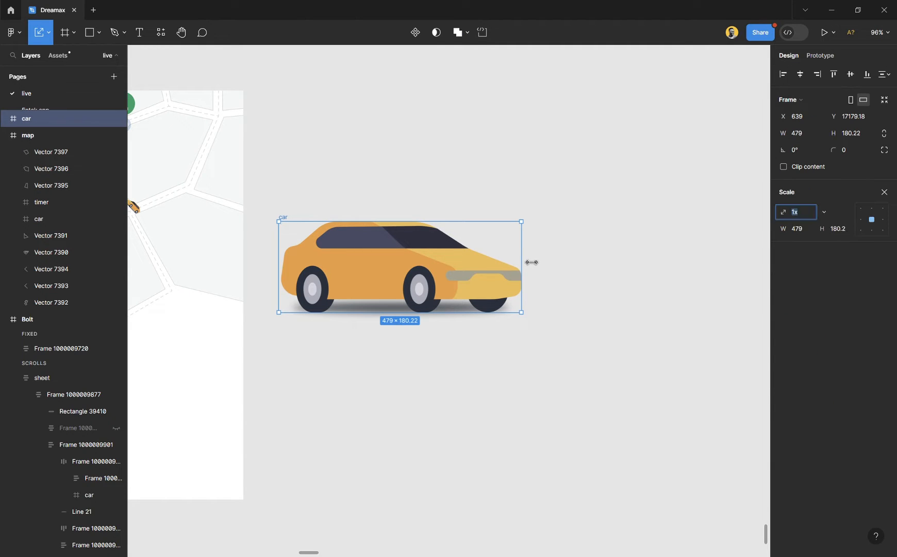
left_click_drag(523, 261, 705, 263)
scroll(475, 285, "right", 3)
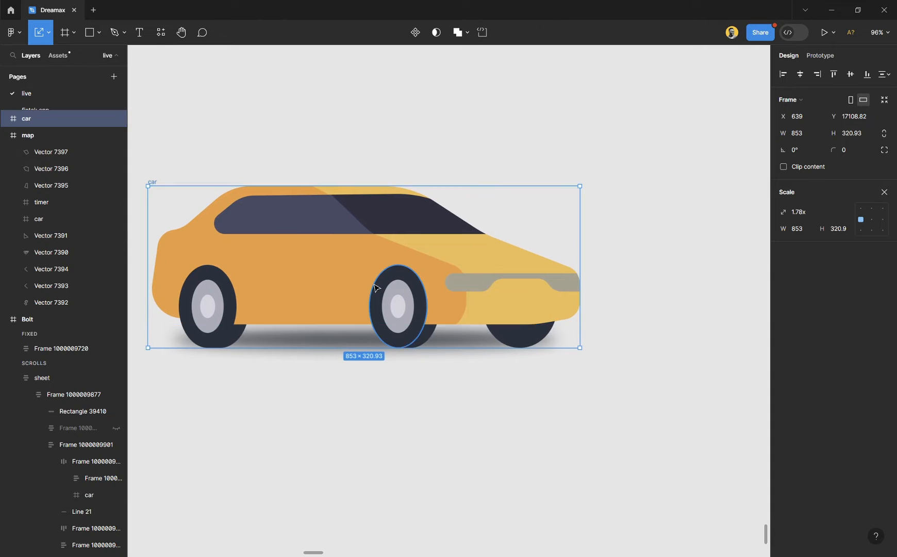
left_click_drag(303, 276, 394, 272)
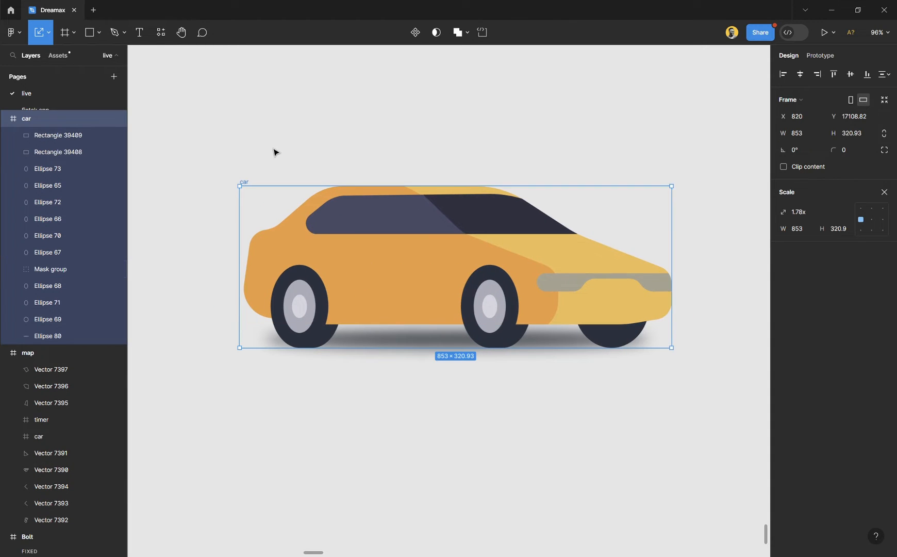
- Draw a frame around the car and extend it downward to about 1152 × 946
key("f")
left_click_drag(159, 115, 742, 511)
scroll(525, 308, "down", 3)
left_click_drag(499, 453, 507, 537)
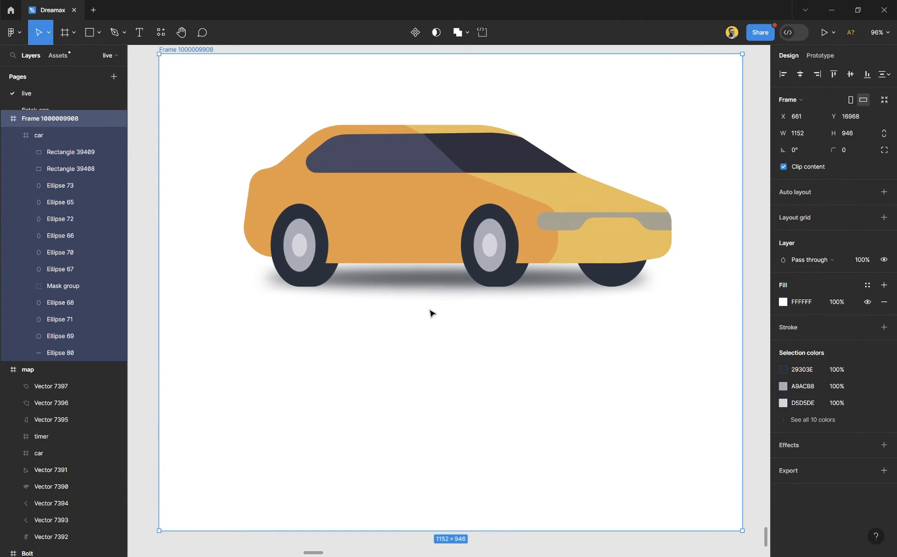
- Rename the new frame around the car to "car"
scroll(431, 313, "up", 3)
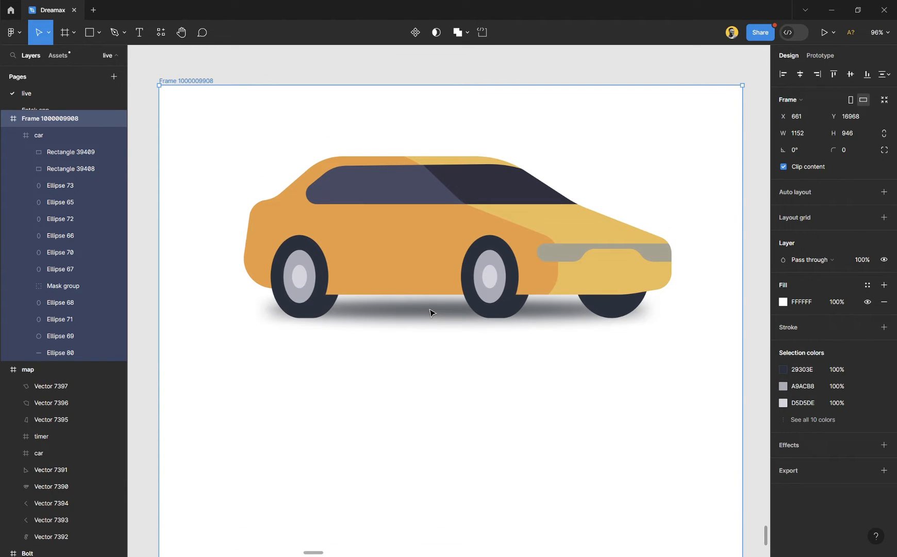
scroll(405, 232, "up", 2)
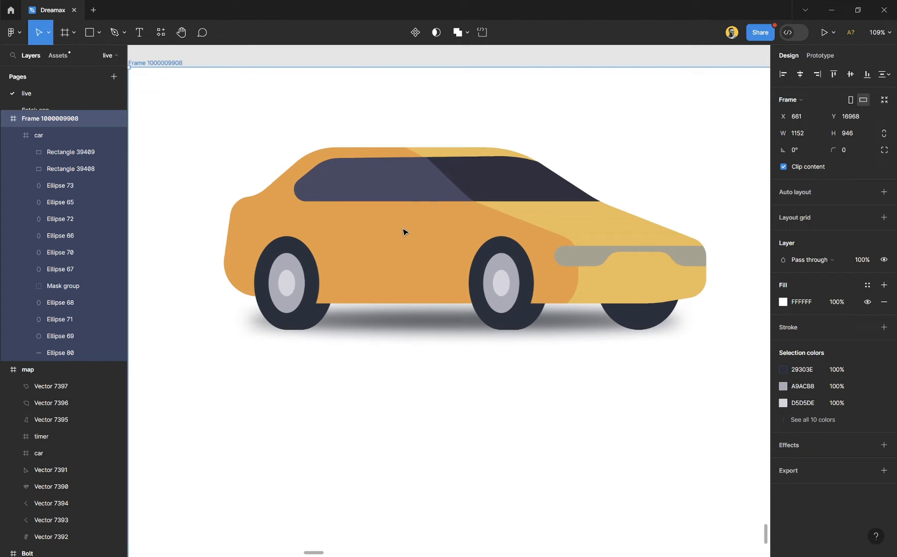
double_click(187, 66)
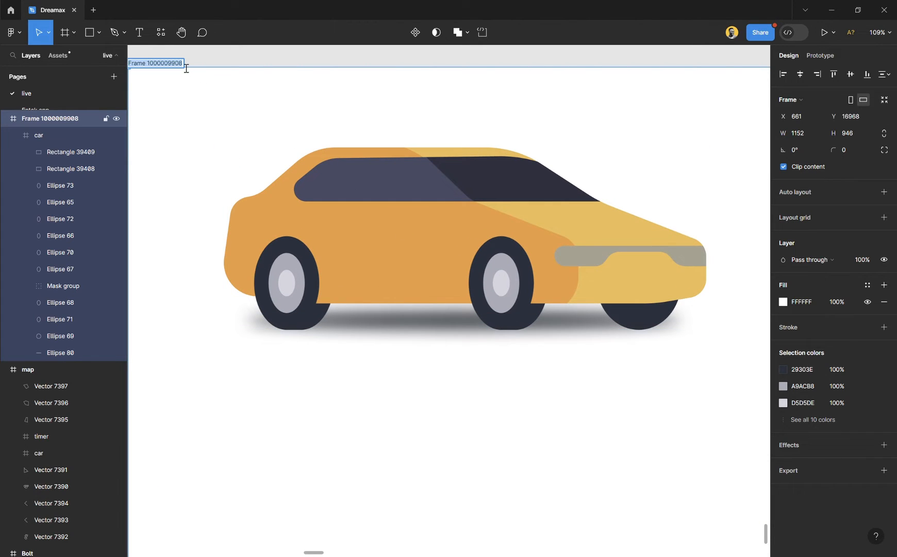
type("car")
key("Return")
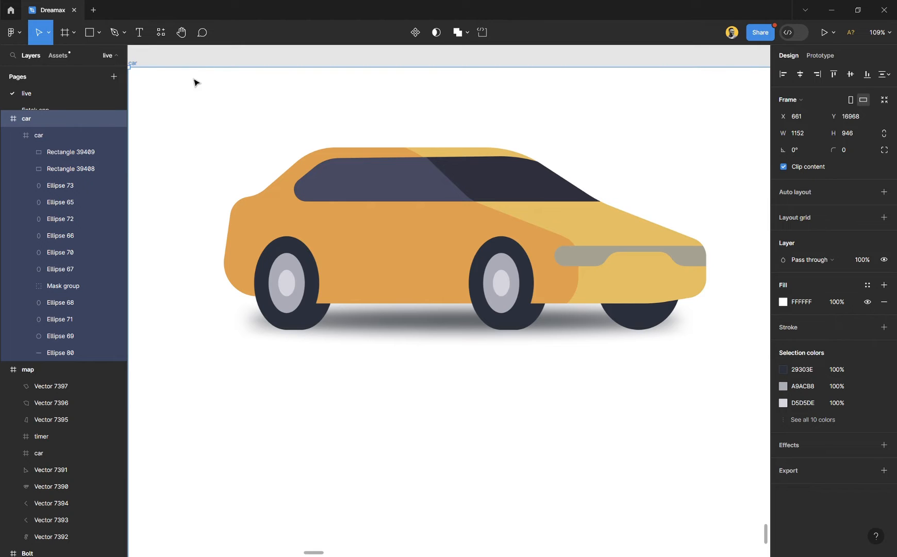
key("shift+2")
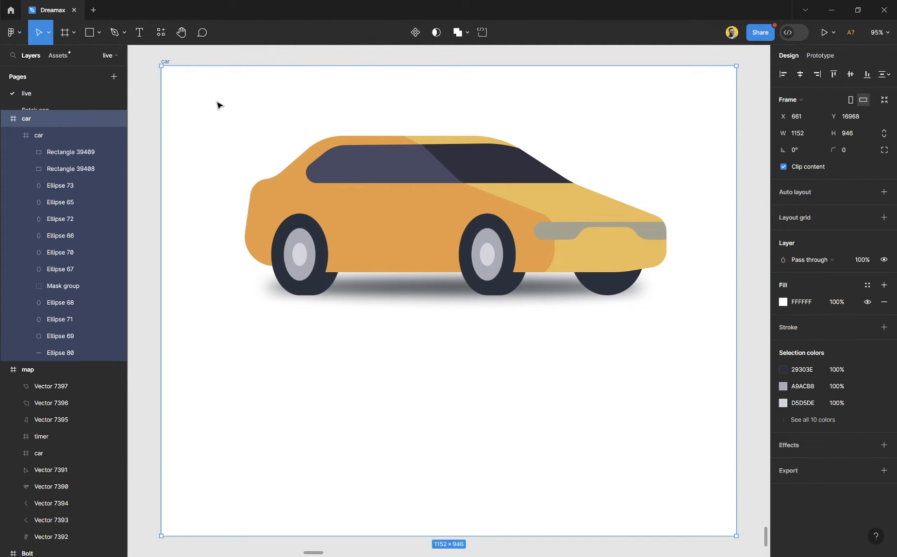
- Move the car closer to the frame's upper edge and duplicate it below the original at about Y 479
left_click(449, 219)
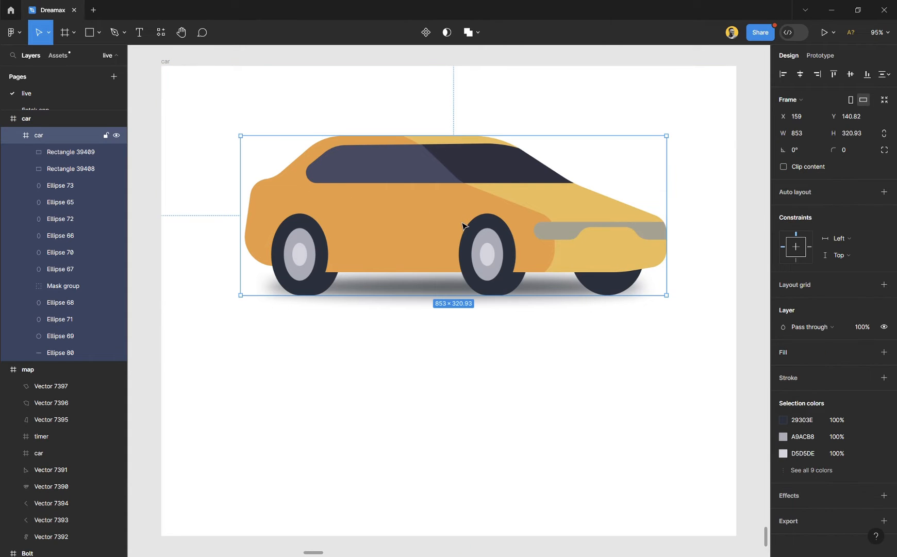
left_click_drag(463, 226, 466, 188)
left_click(466, 419)
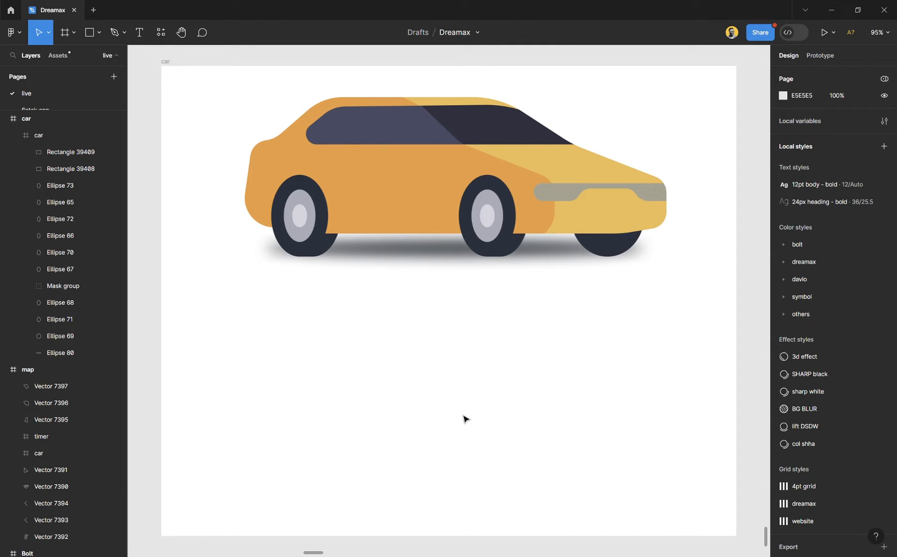
left_click(405, 177)
left_click_drag(437, 186, 479, 360)
key("shift+2")
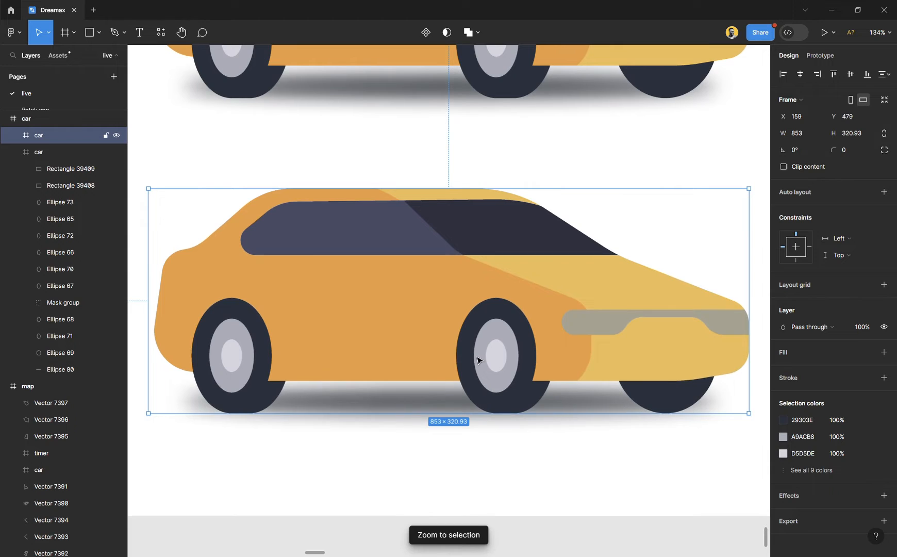
- Extend the outer car frame downward and move the lower car copy to about Y 620
scroll(479, 356, "down", 3)
key("Escape")
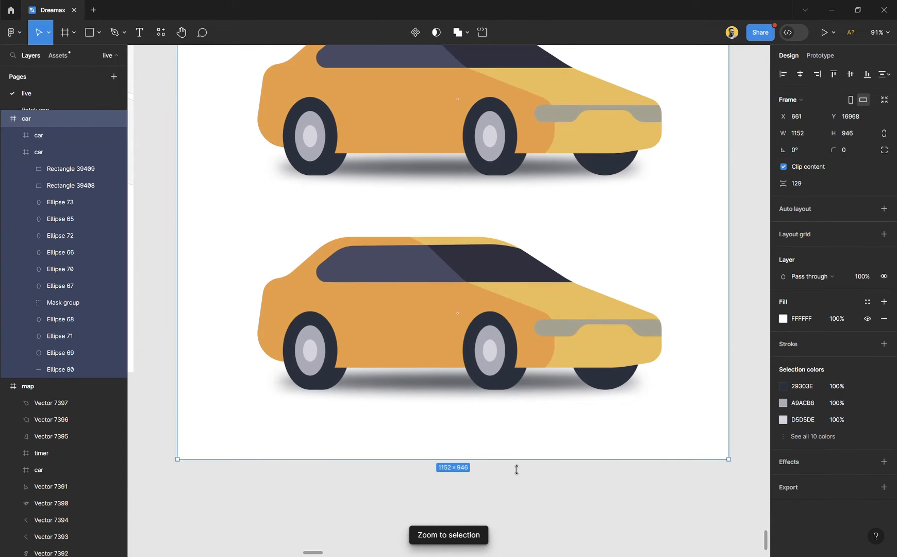
scroll(458, 212, "down", 2)
scroll(474, 139, "down", 1)
left_click(481, 185)
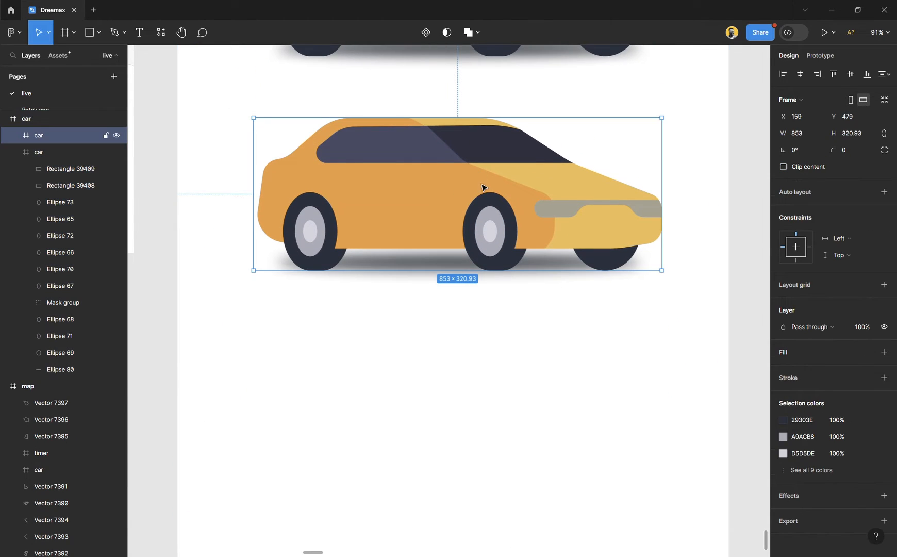
left_click_drag(502, 168, 513, 239)
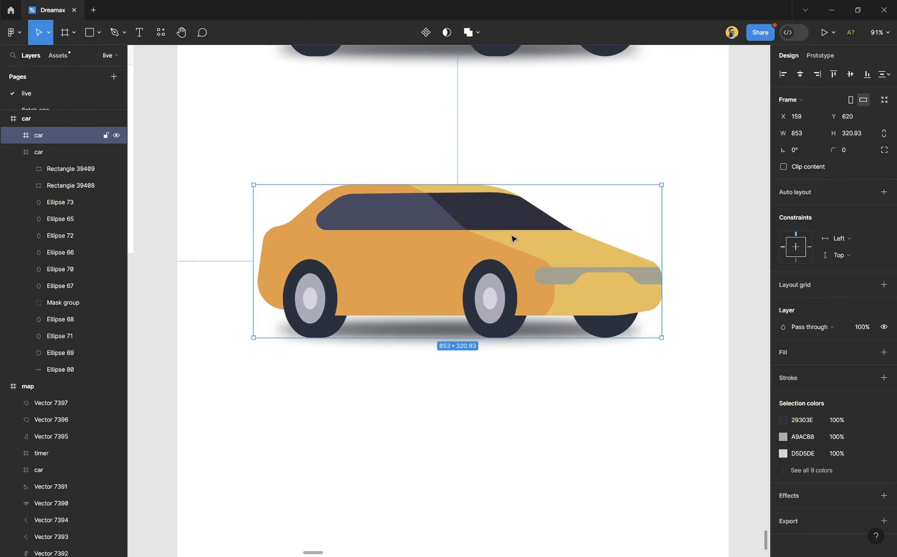
left_click(512, 147)
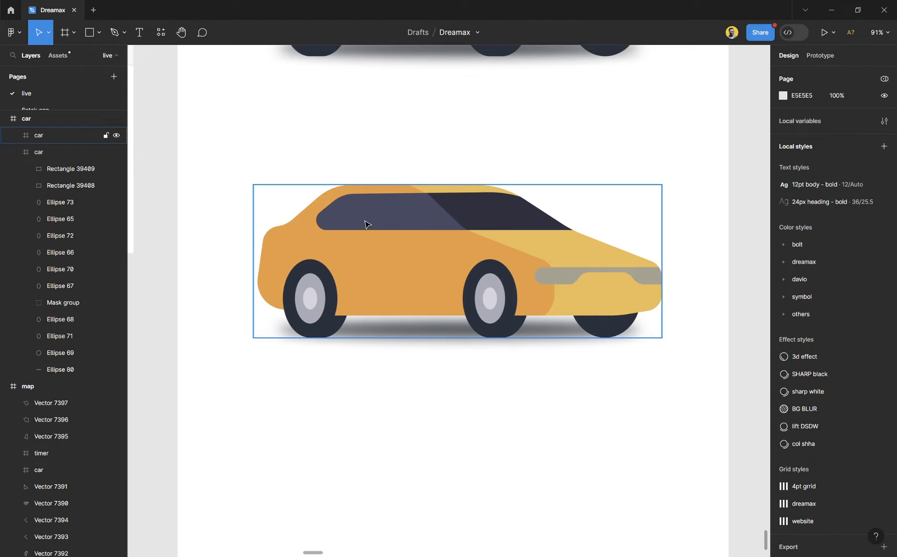
- Set the lower car copy's layer opacity to 30%
scroll(418, 339, "up", 3, "ctrl")
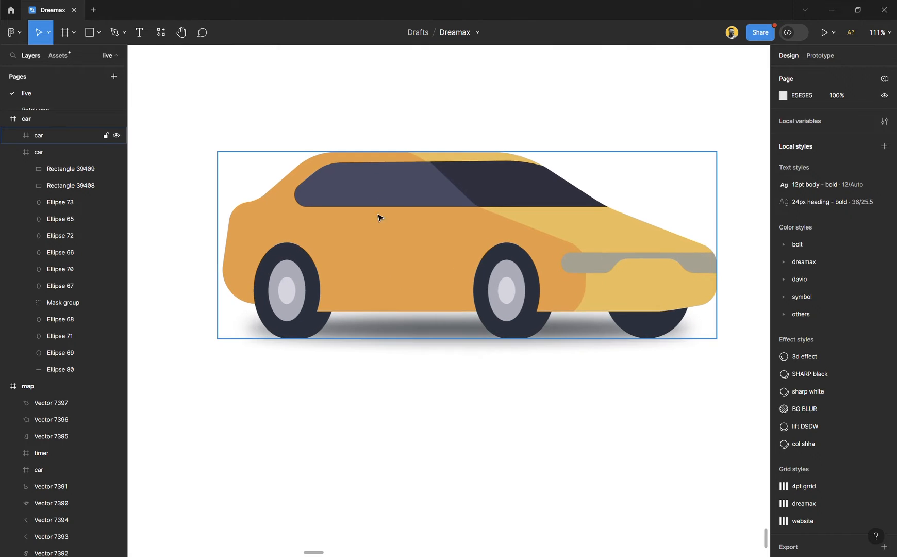
left_click(503, 257)
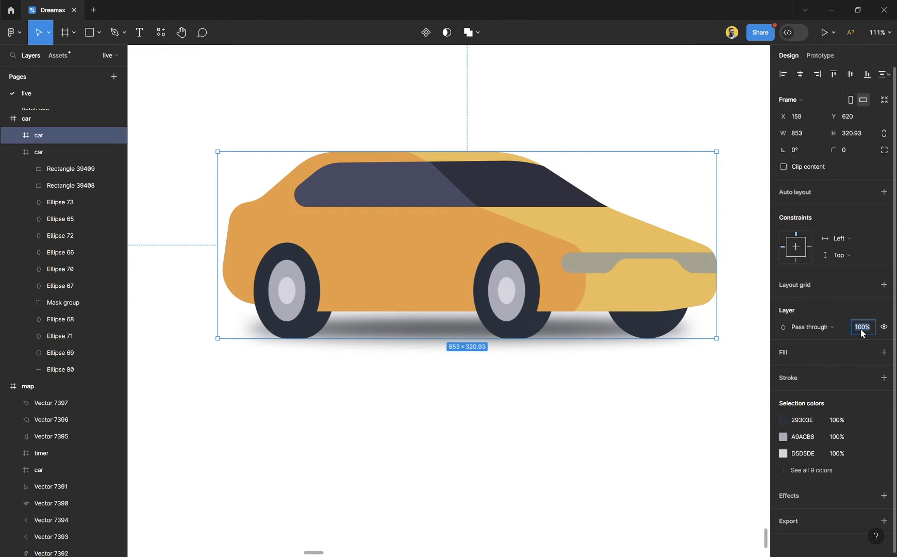
key("Return")
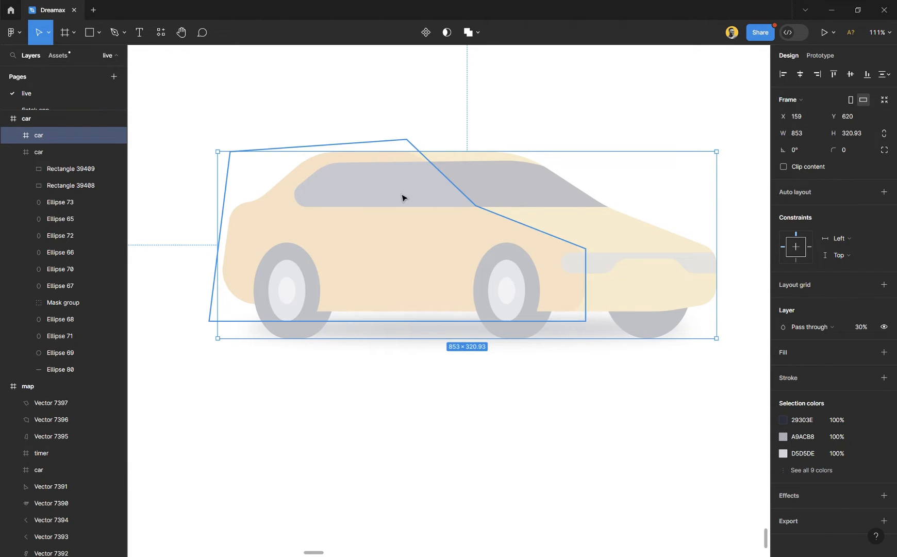
- Ungroup the lower car copy into its separate shapes
key("ctrl+shift+g")
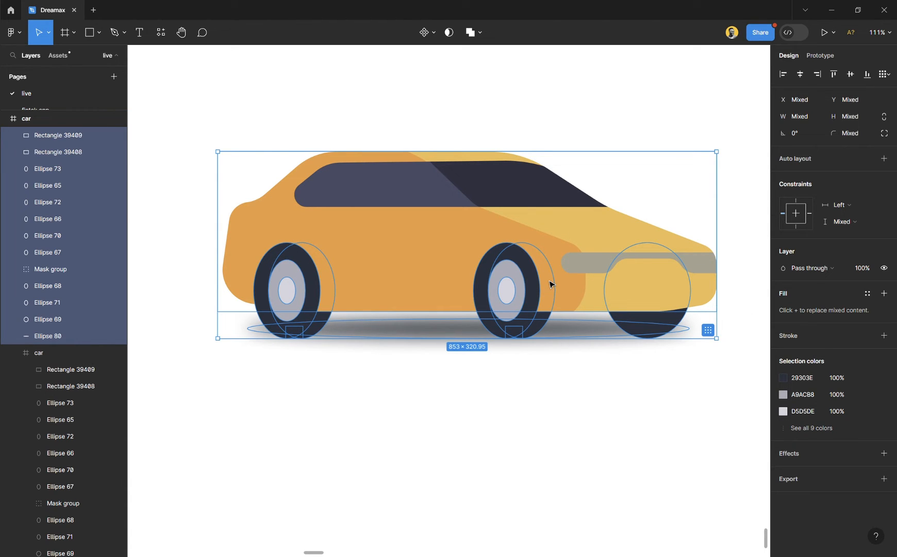
key("ctrl+g")
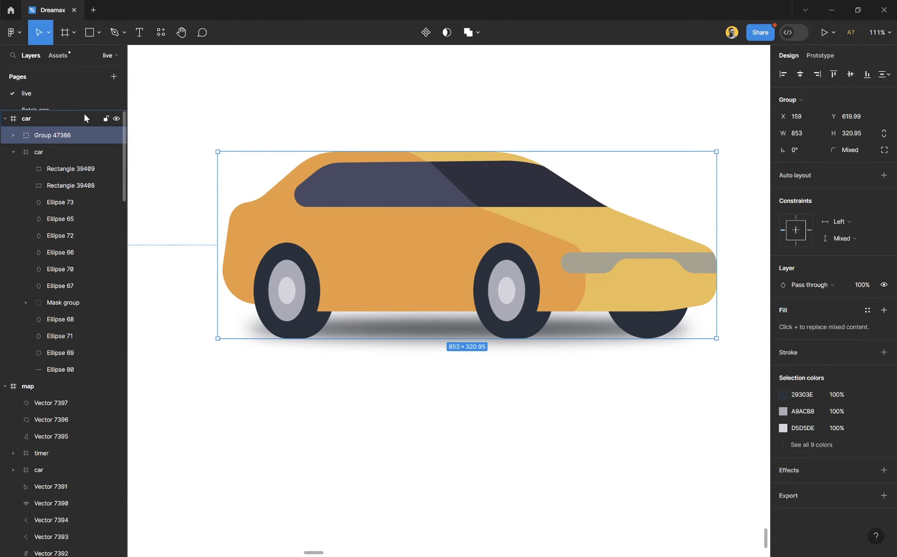
left_click(105, 136)
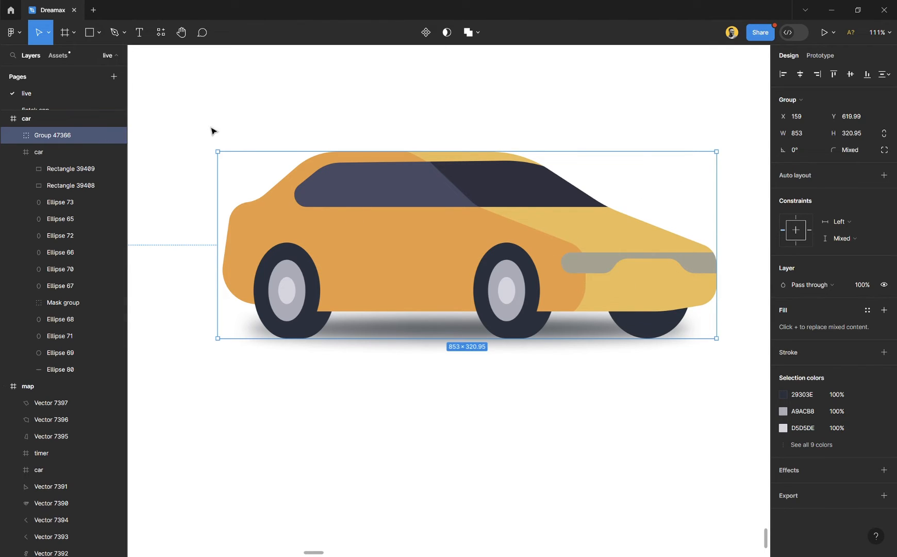
key("ctrl+alt+g")
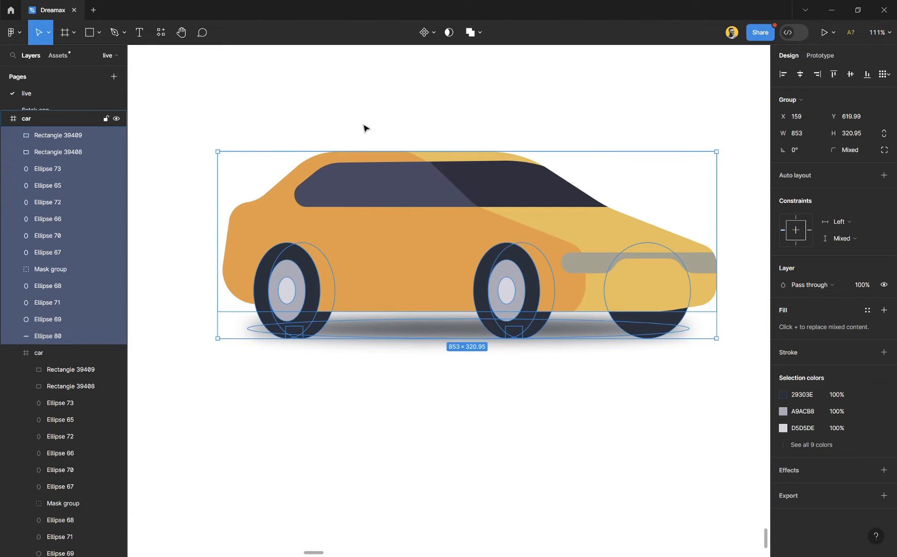
- Keep the lower car copy as one frame at 30% layer opacity and lock it
key("3")
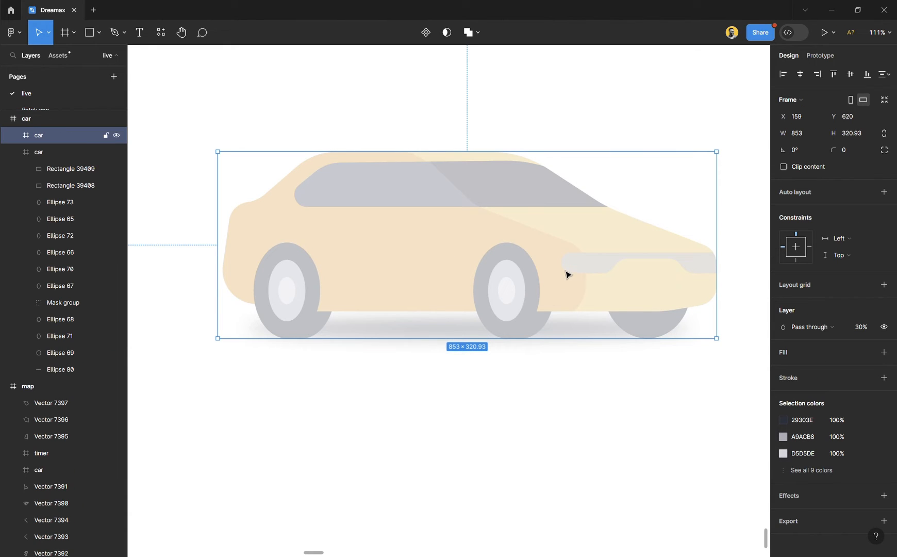
left_click(105, 135)
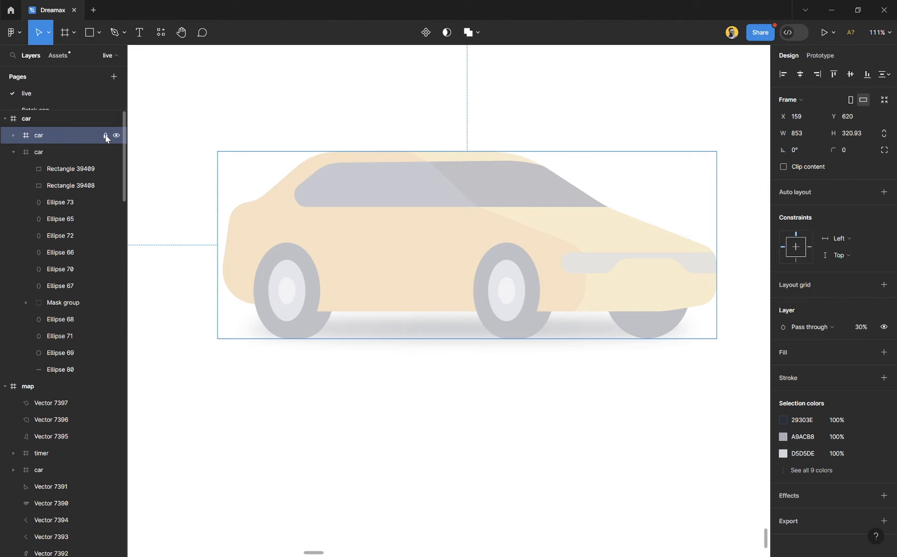
left_click(321, 112)
mouse_move(352, 147)
left_mouse_down()
mouse_move(521, 534)
mouse_move(553, 192)
left_mouse_up()
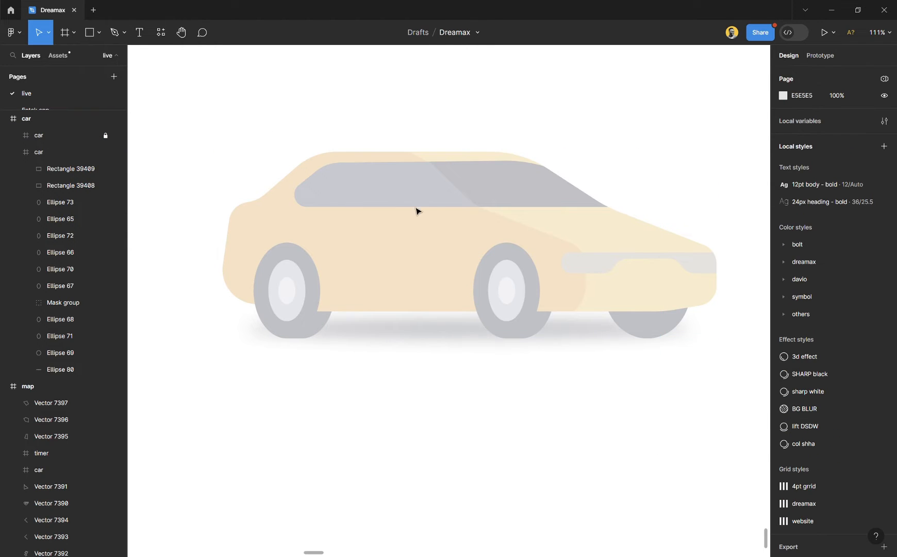
mouse_move(359, 93)
left_mouse_down()
mouse_move(724, 362)
mouse_move(722, 335)
left_mouse_up()
mouse_move(633, 192)
left_mouse_down()
mouse_move(613, 273)
mouse_move(265, 349)
left_mouse_up()
left_click_drag(200, 178, 693, 344)
left_click_drag(368, 107, 702, 321)
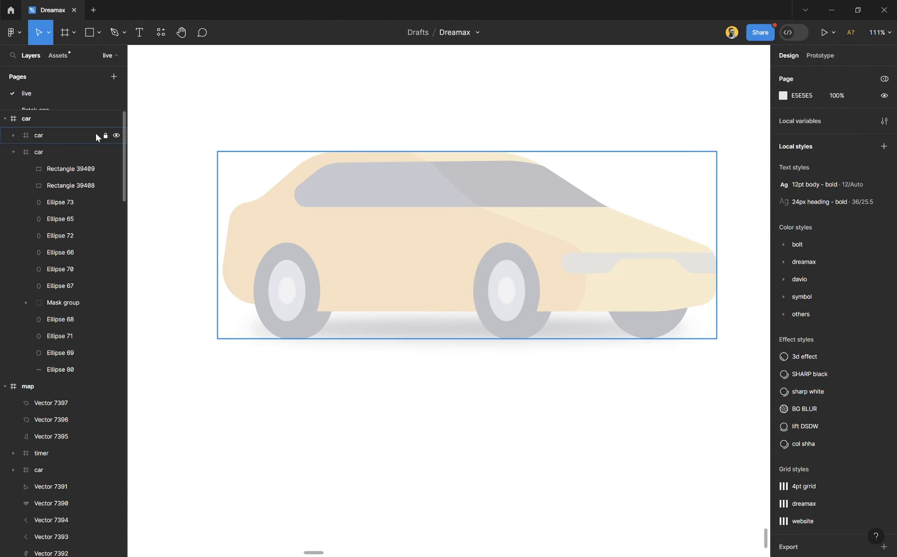
left_click(106, 137)
left_click_drag(218, 93, 570, 449)
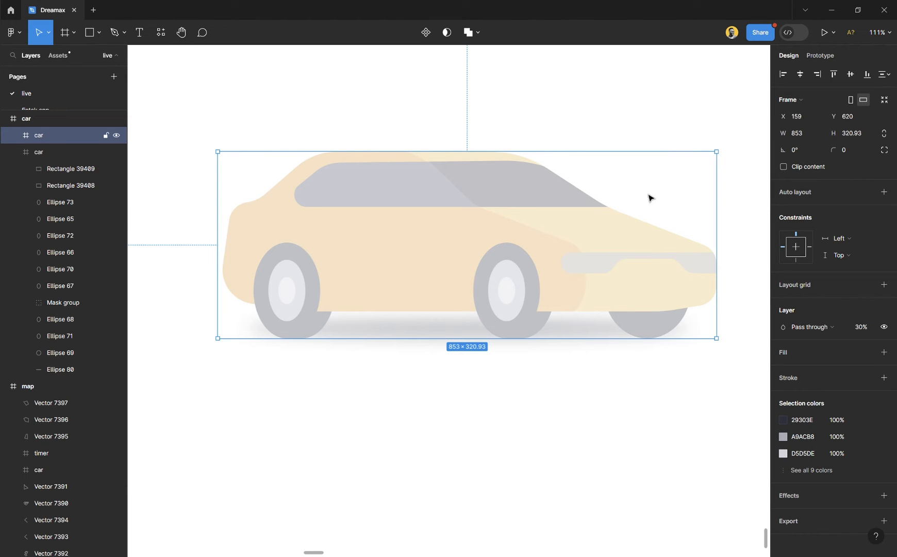
left_click(105, 136)
left_click(321, 129)
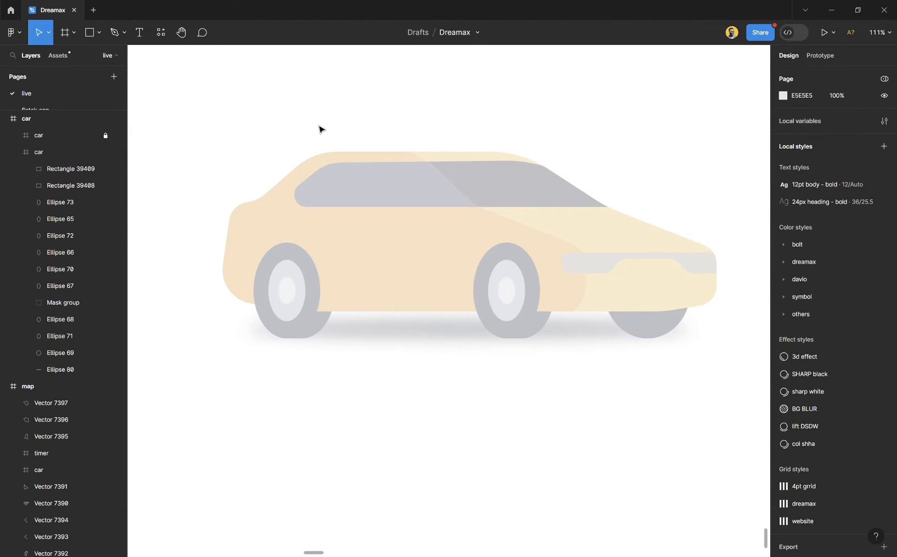
- Start a Pen tool path inside the faded car's rear wheel, level with the body's lower edge, at about X 251.5, Y 885
scroll(429, 242, "up", 2)
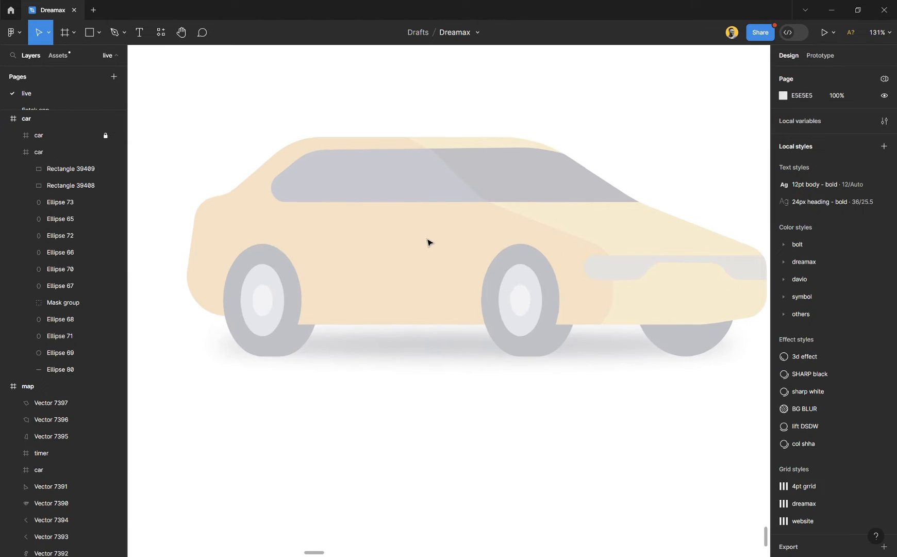
scroll(429, 243, "right", 1)
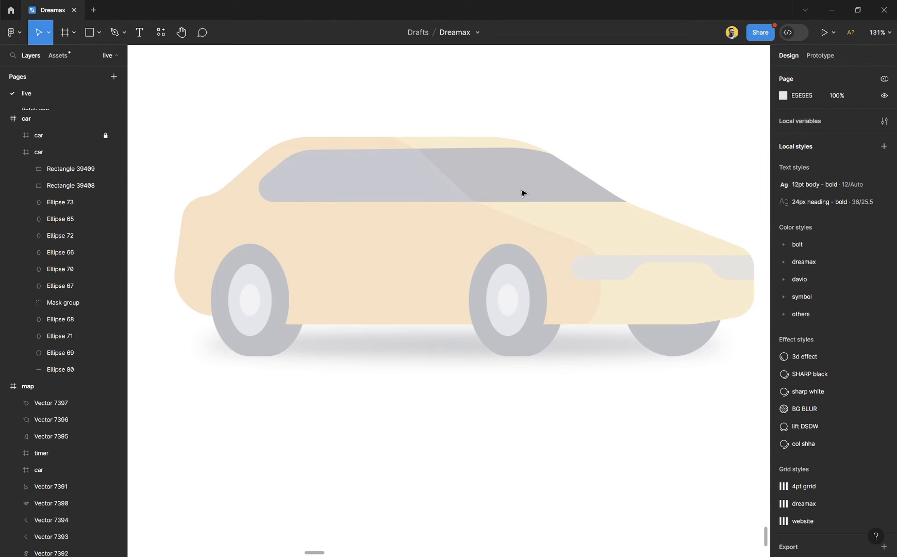
left_click(115, 34)
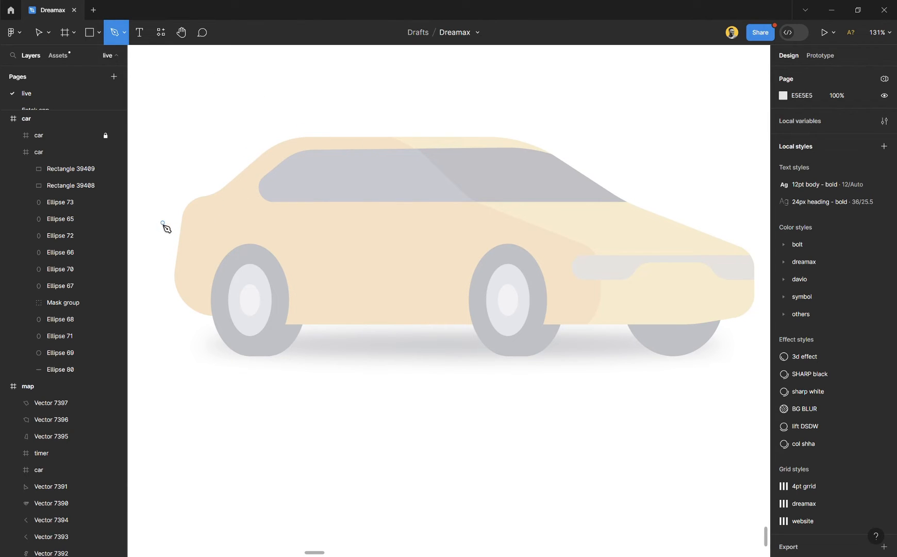
scroll(217, 241, "left", 2)
scroll(192, 279, "up", 5)
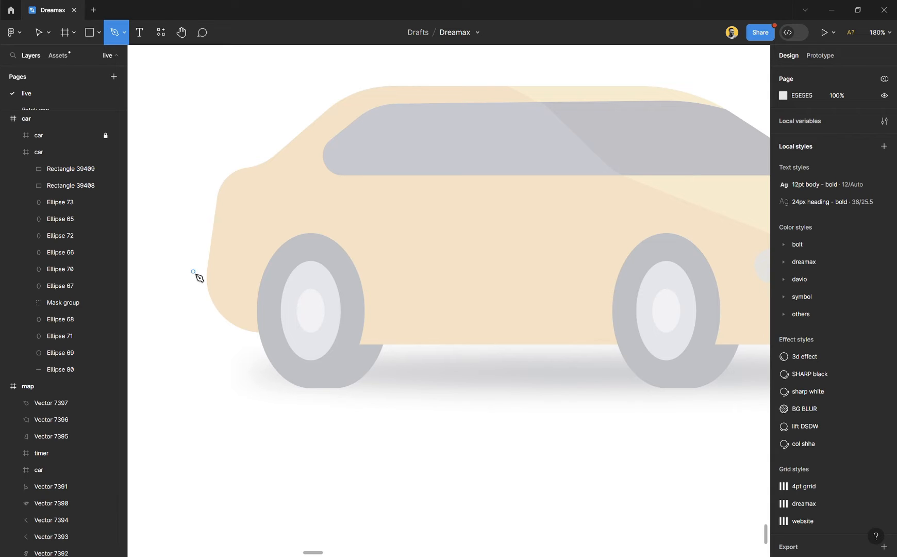
scroll(228, 332, "up", 3)
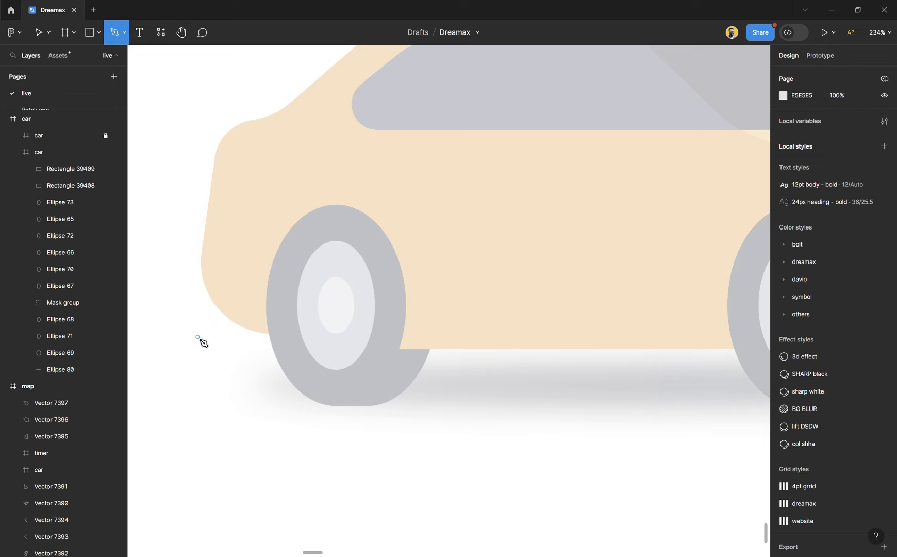
left_click(305, 338)
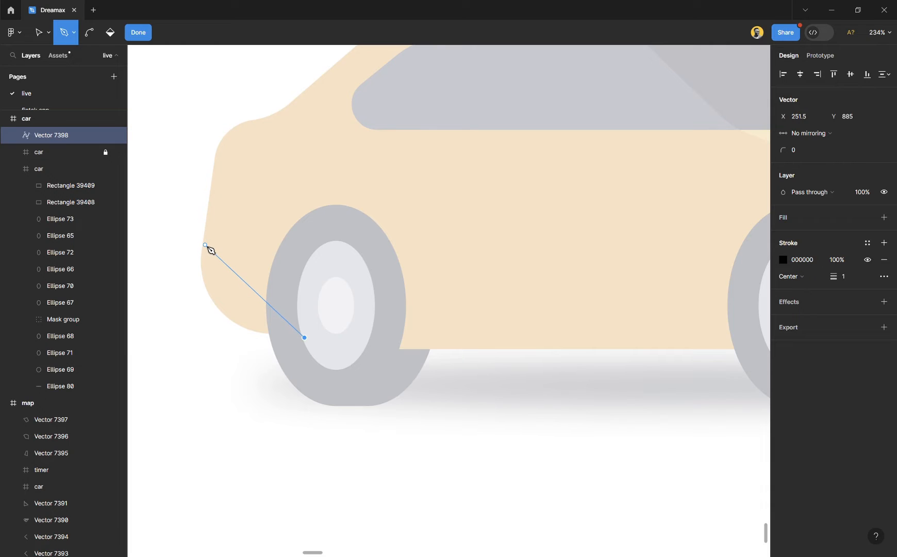
left_click_drag(205, 239, 227, 134)
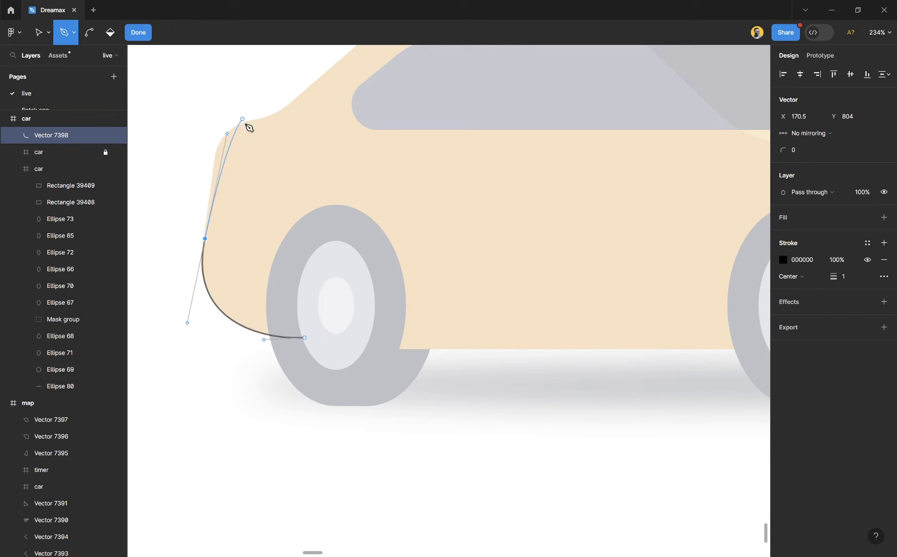
scroll(196, 230, "up", 3, "ctrl")
scroll(202, 201, "up", 2)
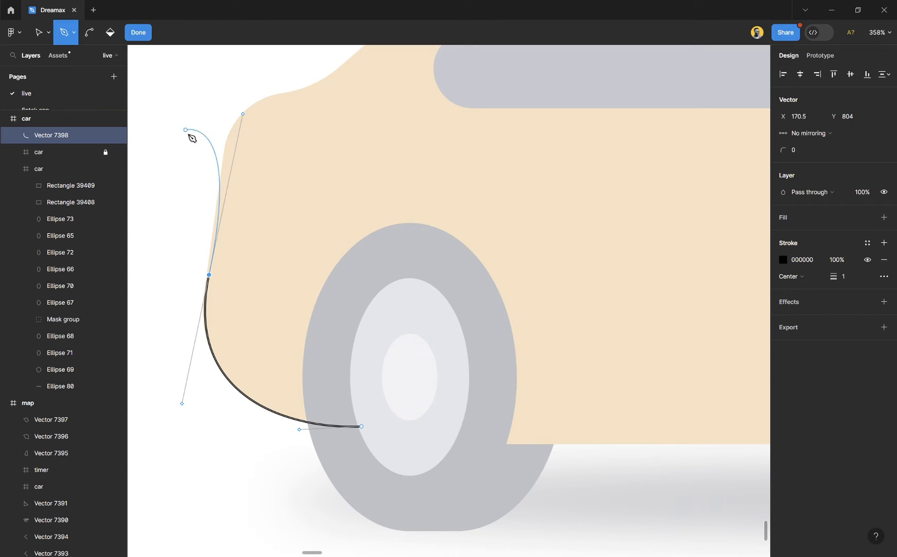
left_click_drag(231, 128, 337, 108)
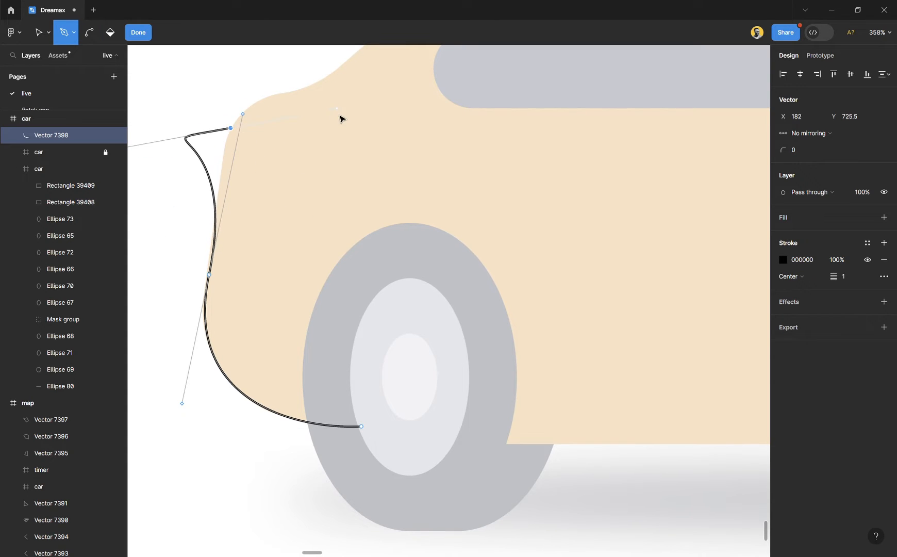
key("ctrl+z")
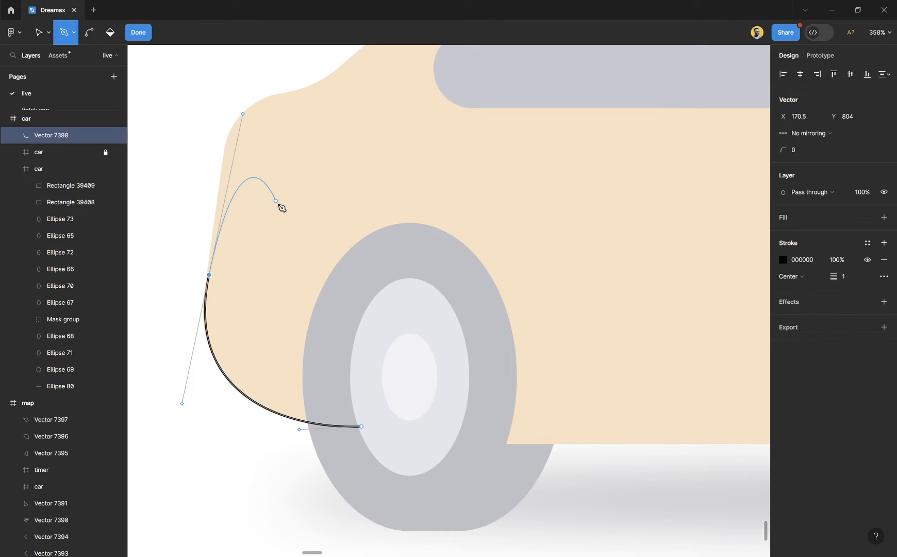
key("ctrl+z")
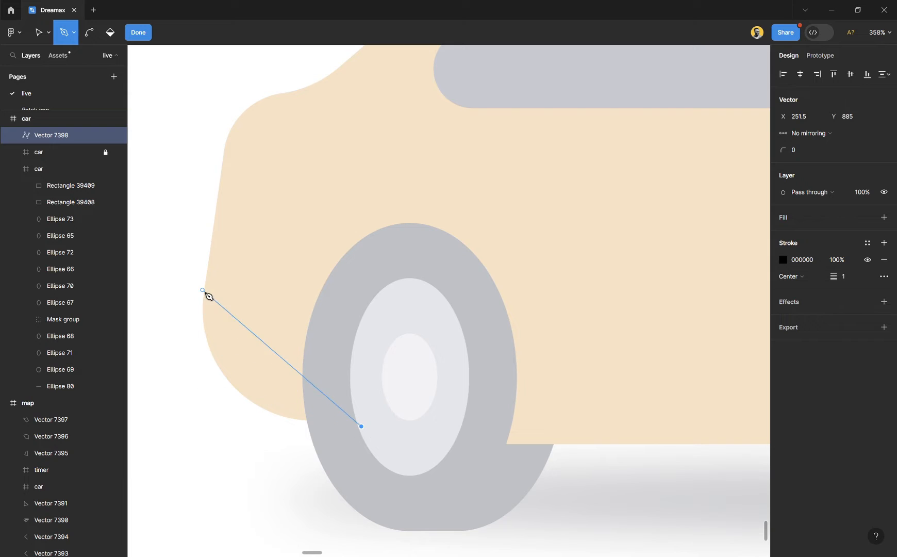
- Trace the rounded rear bumper to about X 167.5, Y 828.5, remove the outgoing handle, and continue straight to about X 178.5, Y 736
left_click_drag(204, 320, 204, 205)
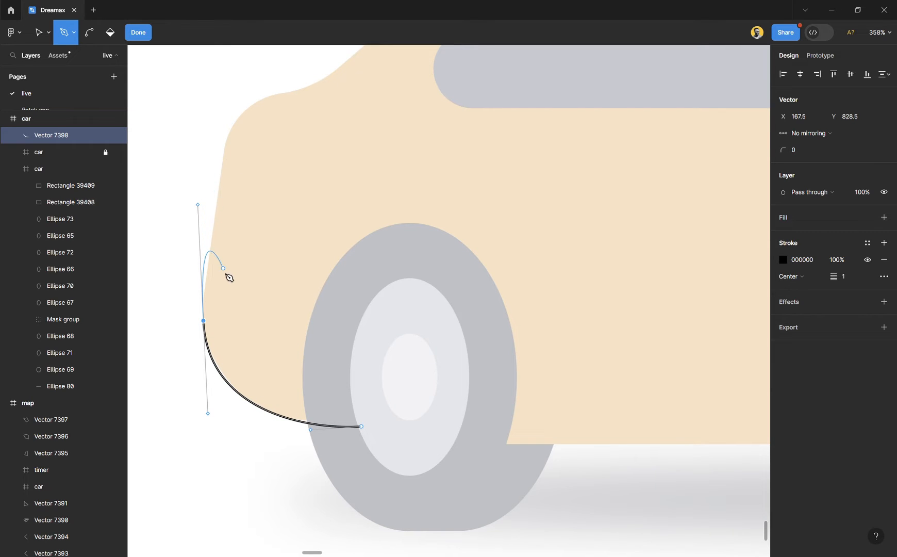
scroll(170, 300, "up", 5)
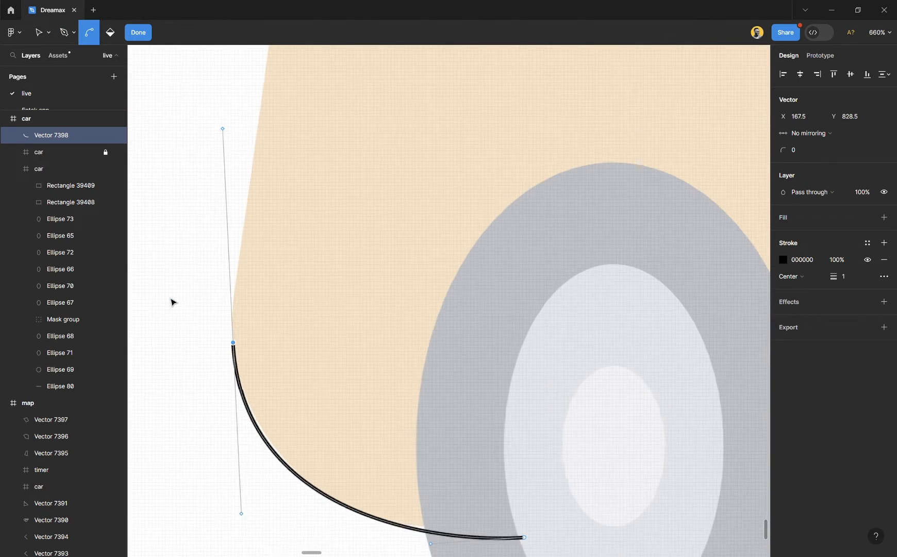
left_click(236, 345)
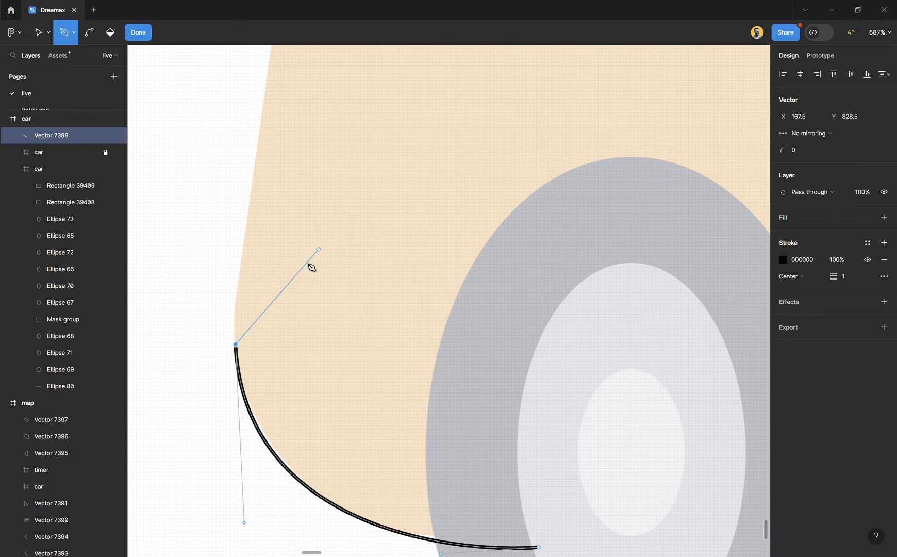
key("ctrl")
scroll(192, 283, "down", 5)
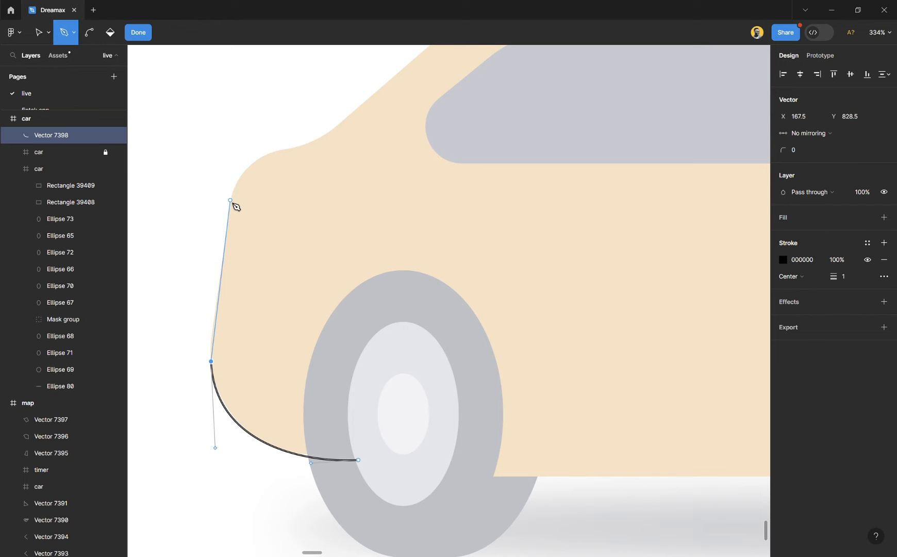
left_click(235, 206)
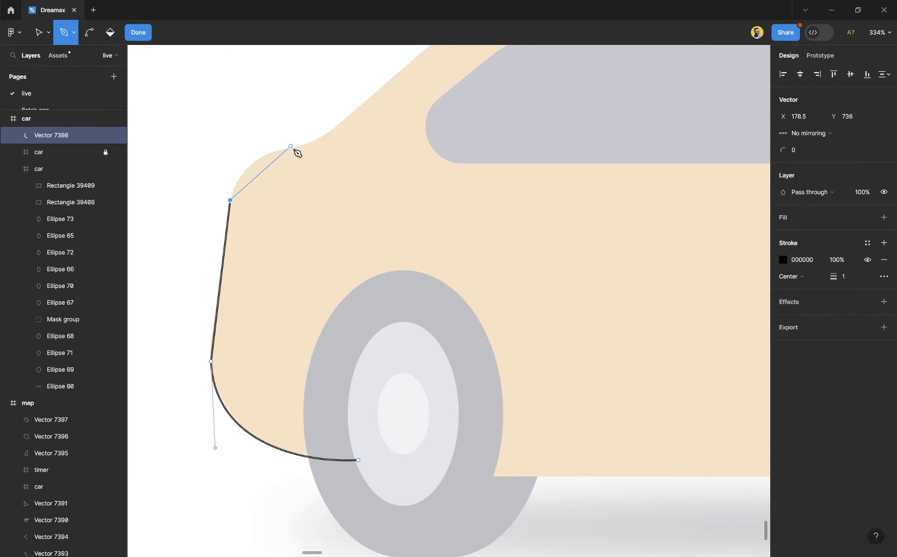
- Curve the path around the trunk corner to about X 214.5, Y 706.5 and up the rear slope to about X 311, Y 633.5
left_click_drag(294, 148, 355, 144)
scroll(410, 94, "up", 4)
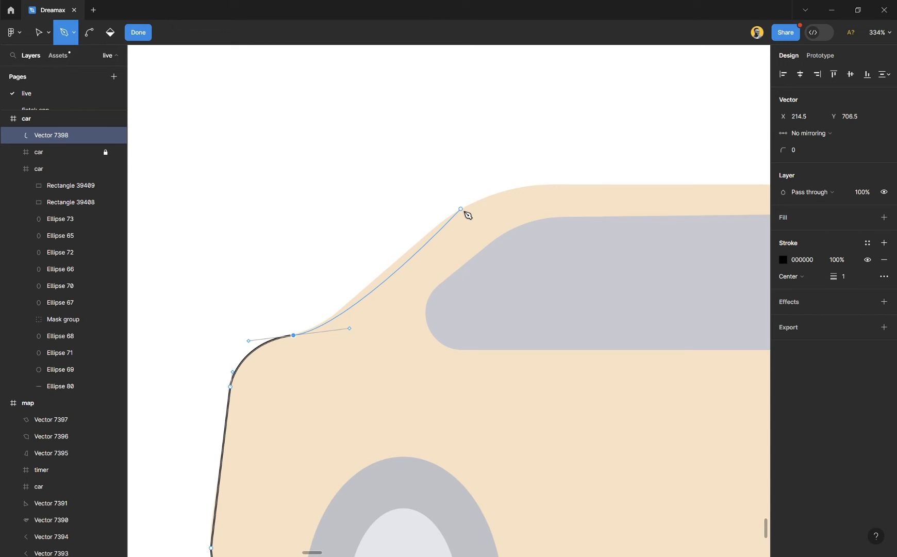
left_click_drag(464, 209, 542, 172)
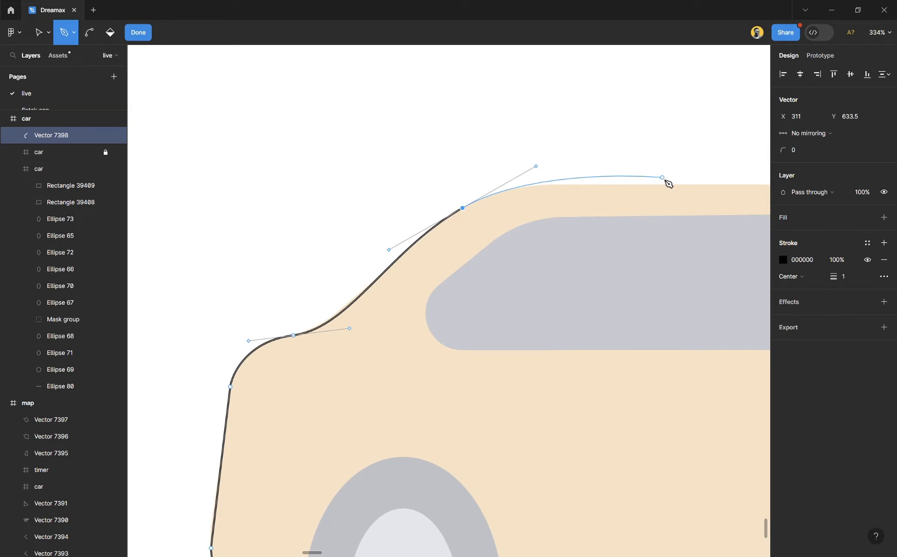
- Extend the path along the roof to about X 566, Y 620 and curve it onto the windshield at about X 735, Y 656.5
scroll(645, 217, "right", 3)
scroll(612, 252, "right", 8)
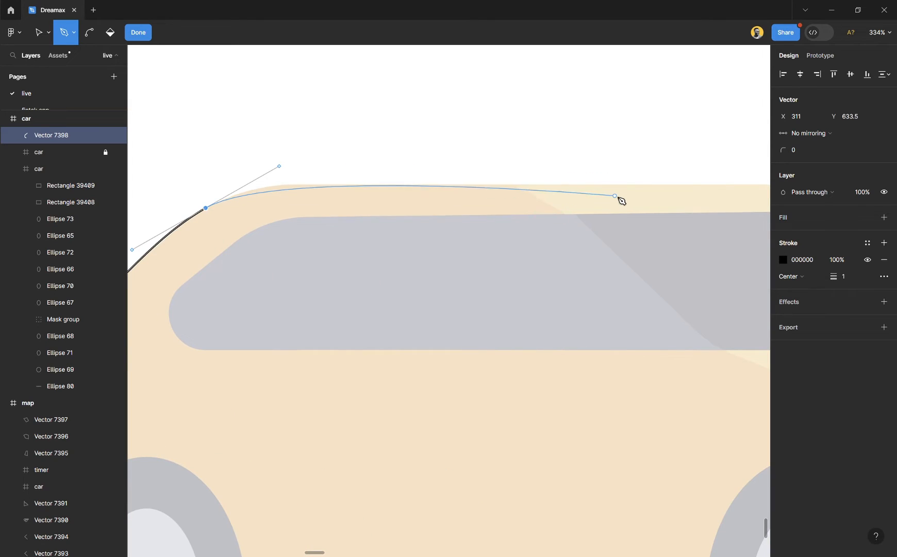
left_click(653, 184)
scroll(511, 226, "down", 5)
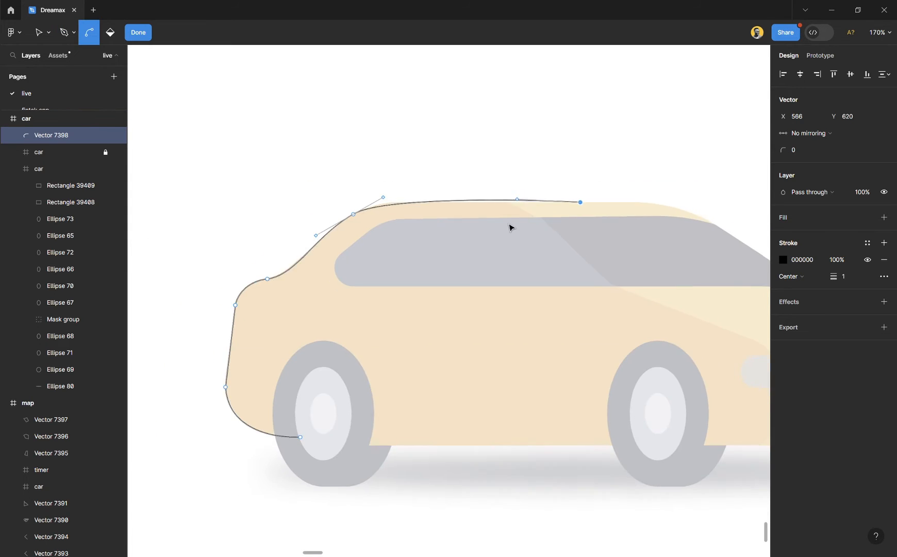
scroll(614, 228, "right", 2)
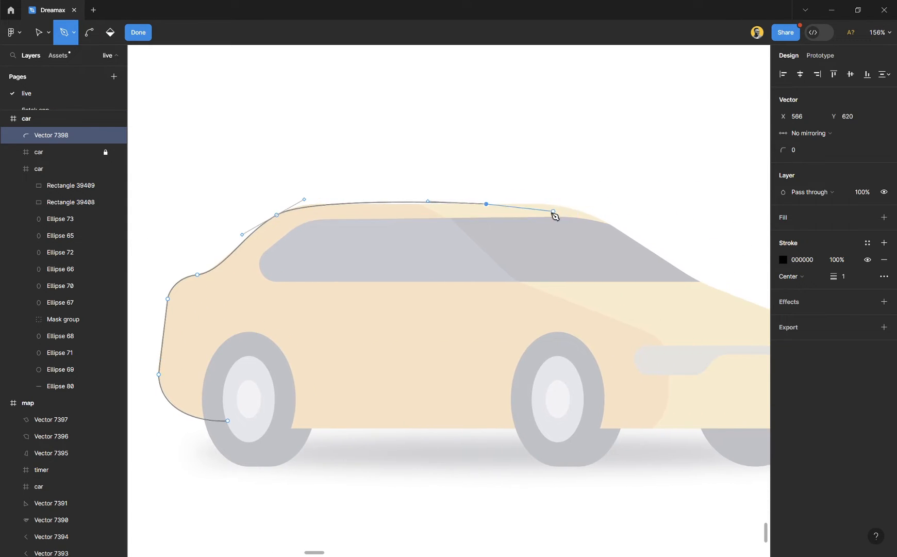
left_click_drag(625, 234, 679, 271)
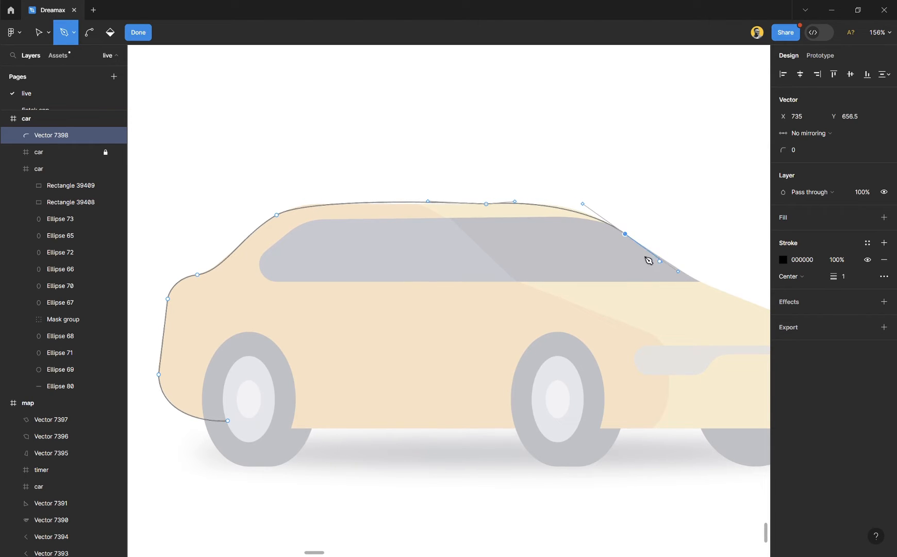
- Remove the windshield point's outgoing handle and curve the path down to the start of the hood at about X 855, Y 727
scroll(633, 251, "right", 5)
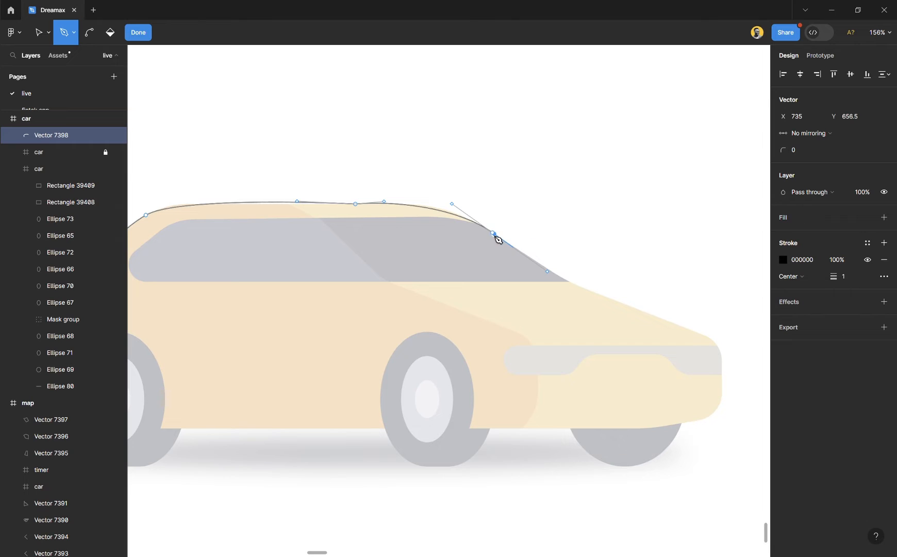
scroll(534, 273, "up", 5)
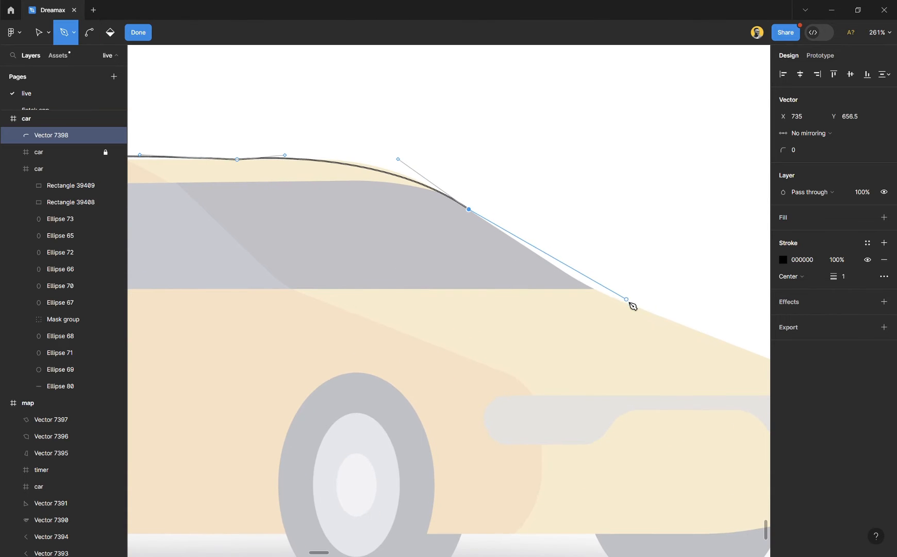
left_click_drag(633, 304, 671, 314)
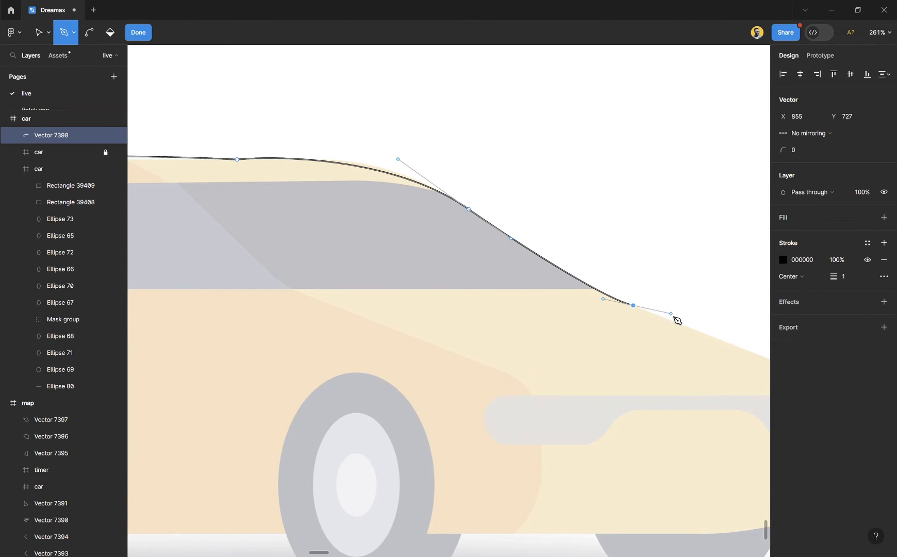
scroll(627, 315, "down", 4)
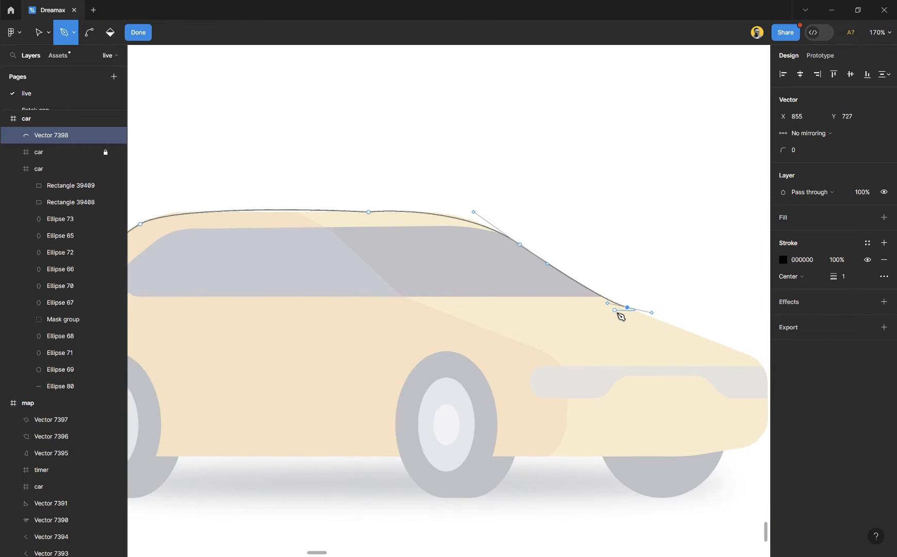
- Curve the path along the hood to about X 1007, Y 794.5 and around the front bumper to about X 991.5, Y 881
scroll(621, 316, "down", 2)
scroll(697, 342, "up", 2)
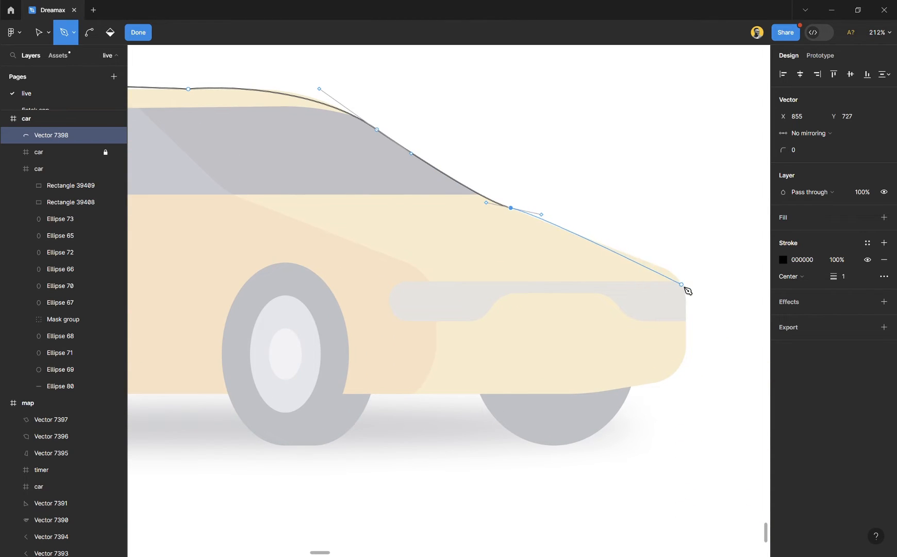
left_click_drag(682, 284, 688, 300)
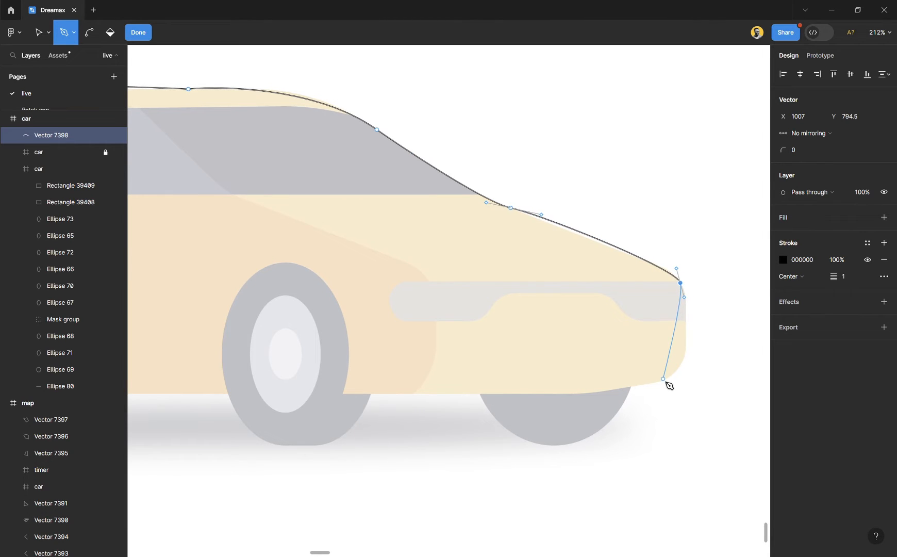
left_click_drag(664, 380, 635, 393)
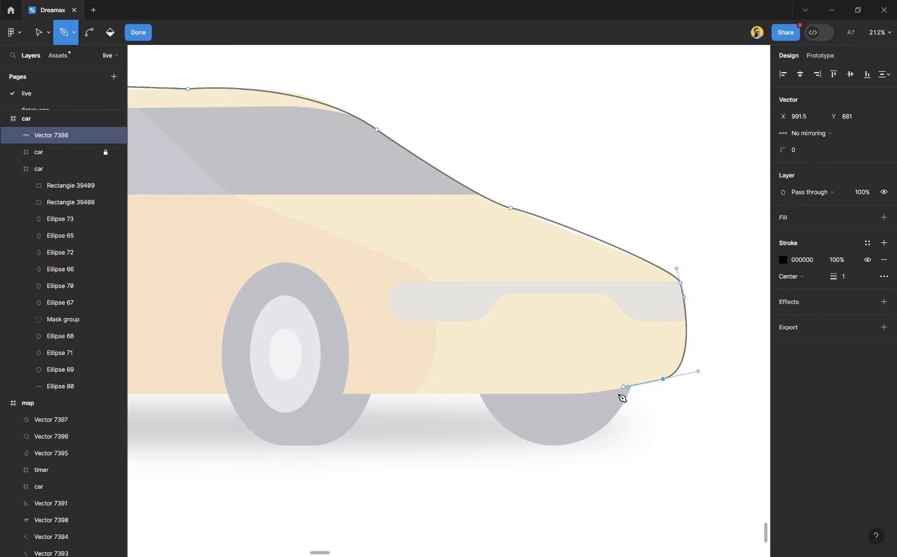
- Curve the underside to about X 829, Y 893, close the outline at its starting point near the rear wheel, and finish editing
left_click_drag(482, 392, 408, 389)
scroll(412, 387, "down", 1)
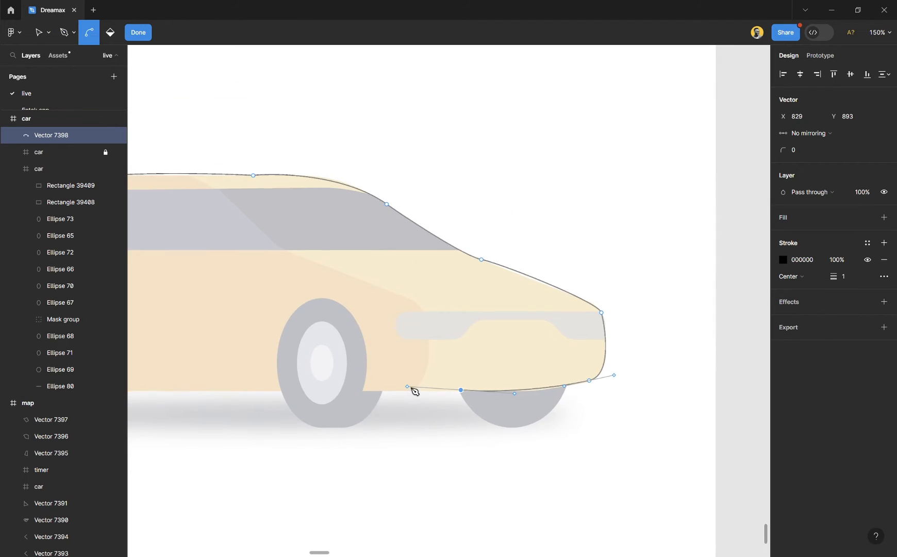
scroll(392, 392, "left", 5)
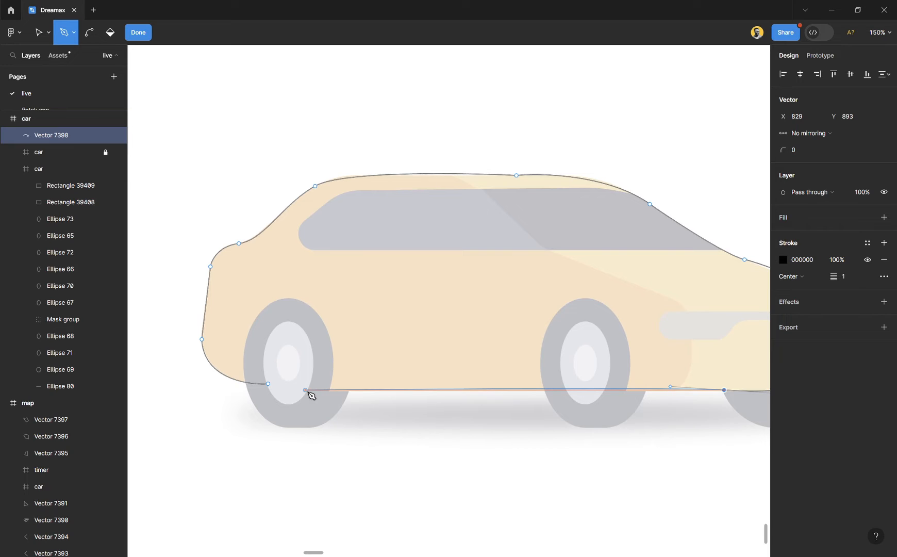
left_click_drag(269, 383, 249, 371)
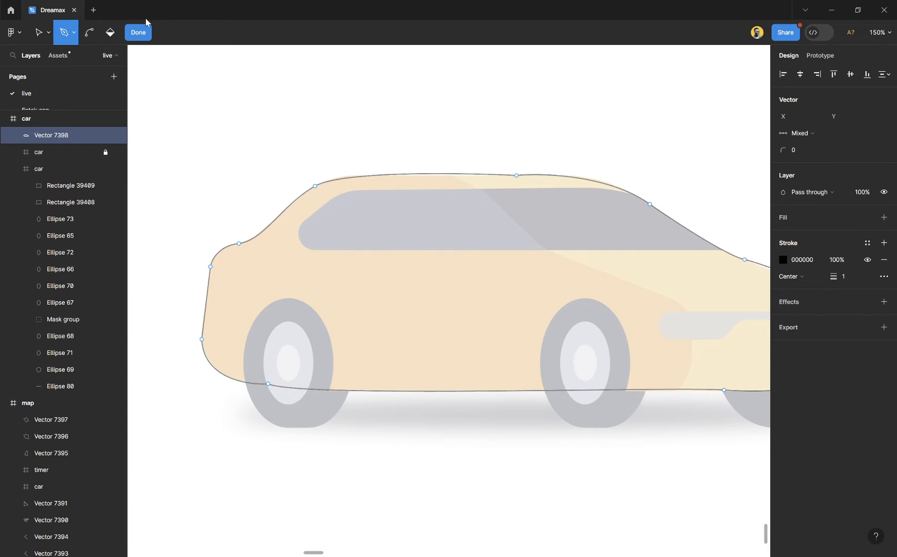
left_click(138, 32)
- Add a solid fill to the traced body outline and set its color to black 000000
scroll(556, 268, "down", 4)
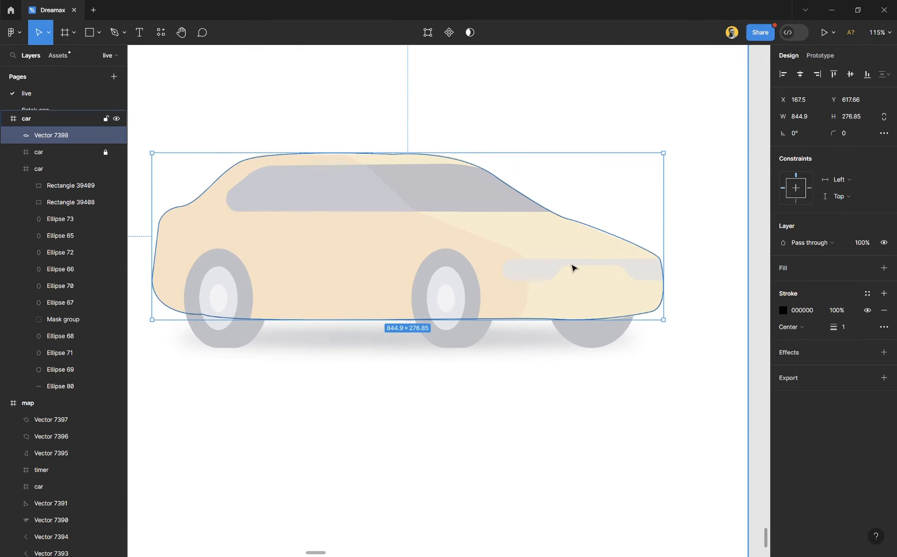
left_click(829, 269)
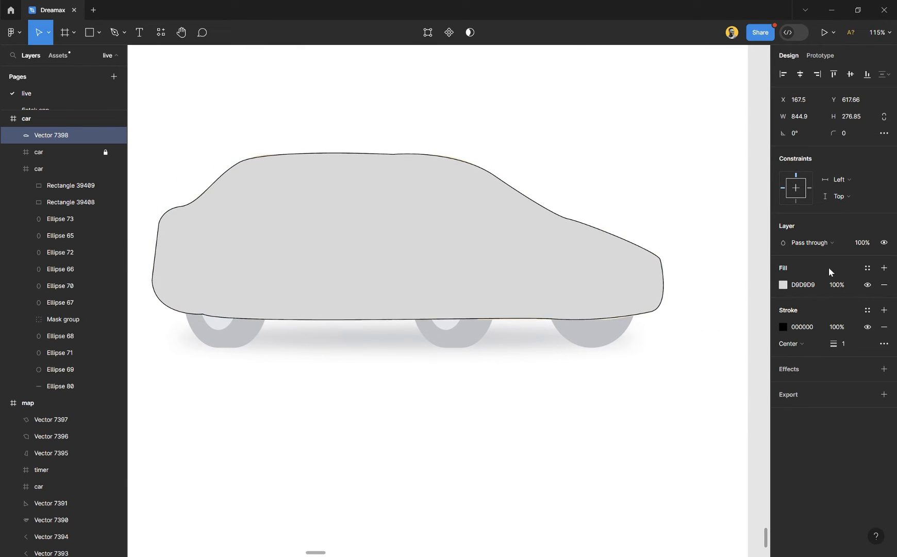
left_click(786, 286)
left_click_drag(723, 291, 621, 461)
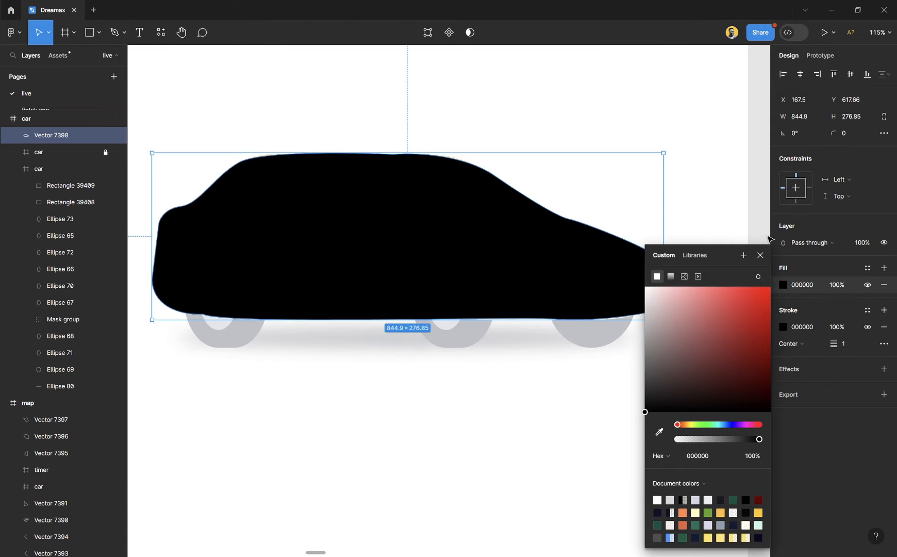
left_click(766, 252)
left_click(737, 200)
left_click(442, 220)
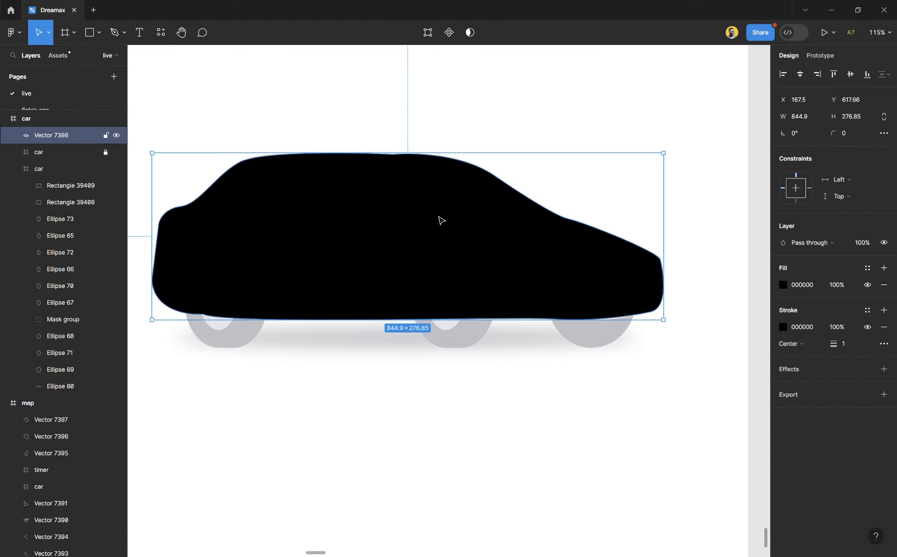
- Move the black body silhouette straight down below the traced car to about Y 1105
left_click_drag(369, 184, 370, 469)
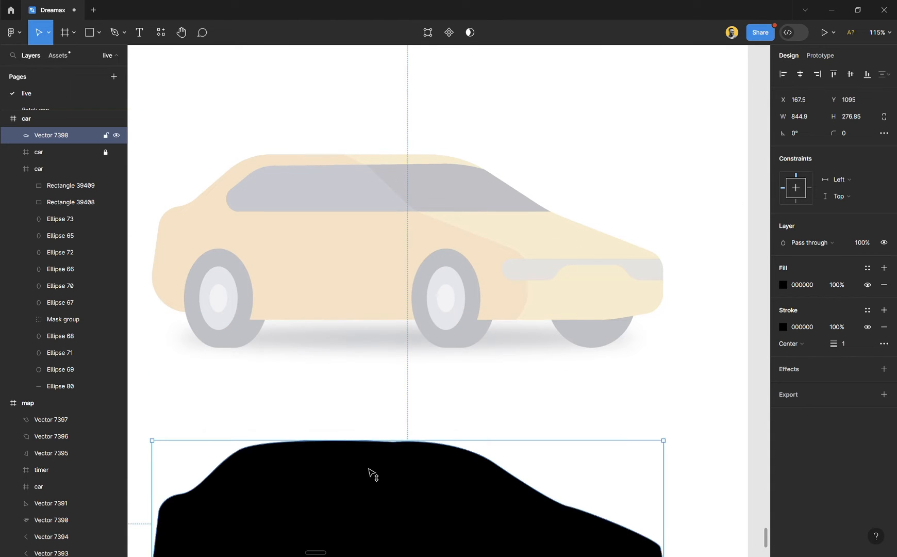
scroll(381, 372, "down", 5)
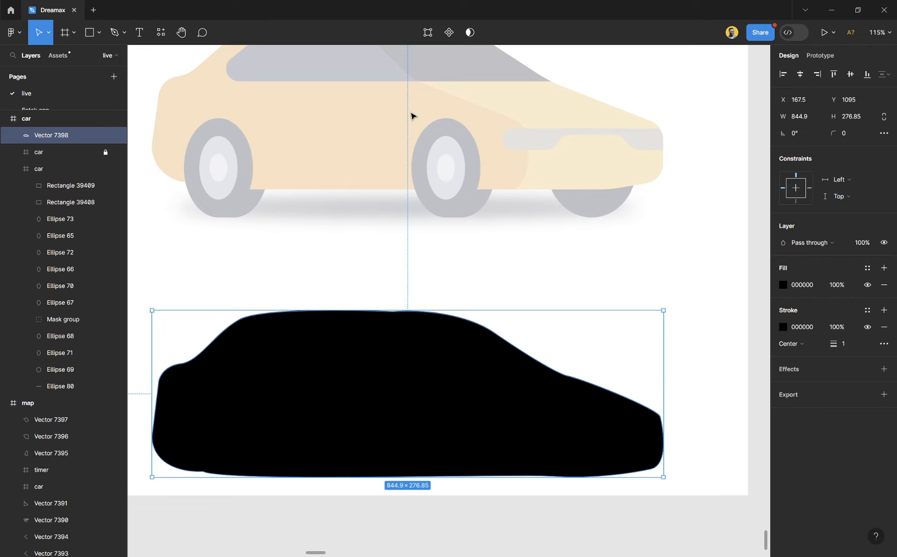
left_click_drag(395, 342, 393, 348)
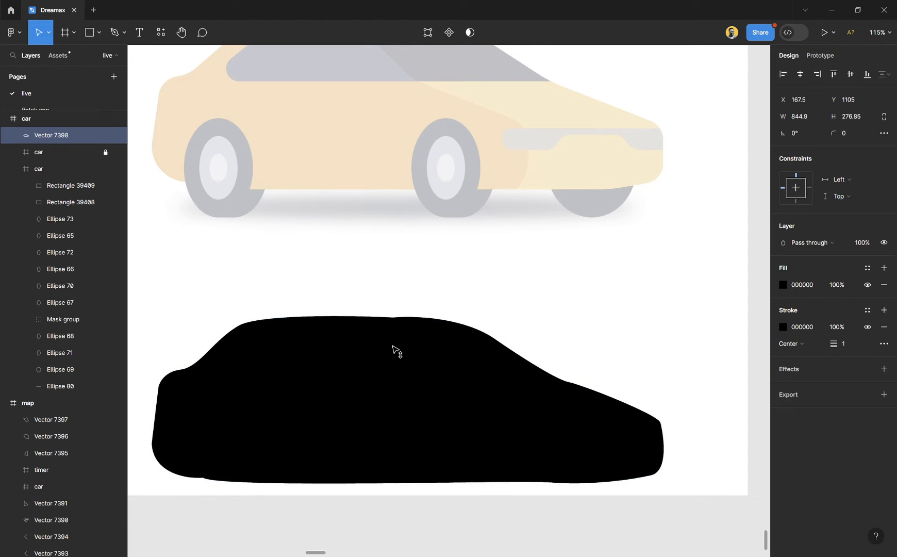
- Deselect the silhouette and start a new Pen path at the body's lower edge behind the rear wheel, about X 329, Y 893.5
scroll(394, 328, "up", 4)
scroll(321, 356, "down", 1)
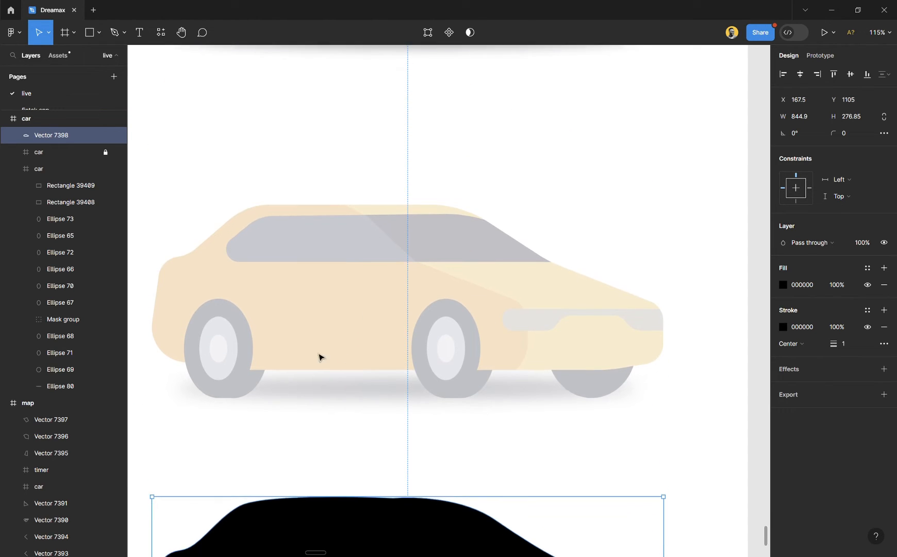
scroll(232, 370, "up", 2)
scroll(304, 347, "left", 1)
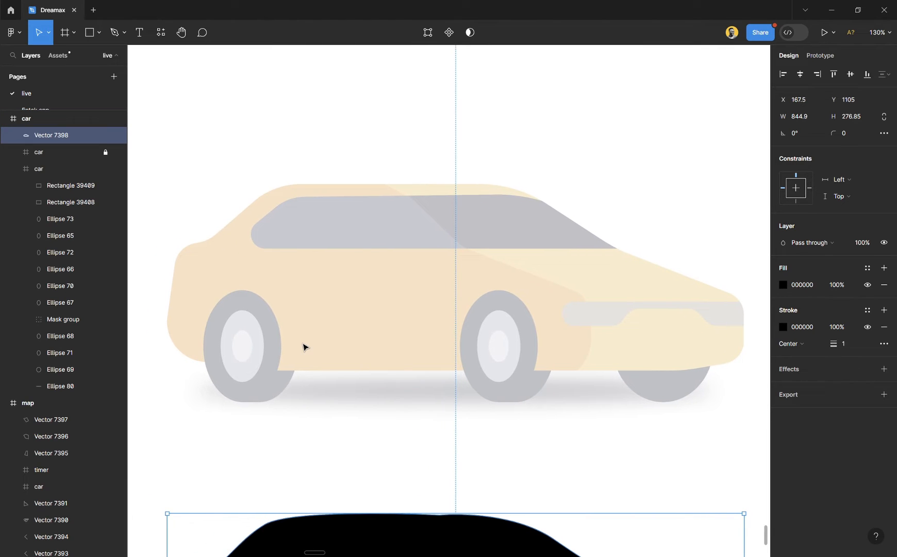
left_click(230, 454)
scroll(194, 427, "up", 3)
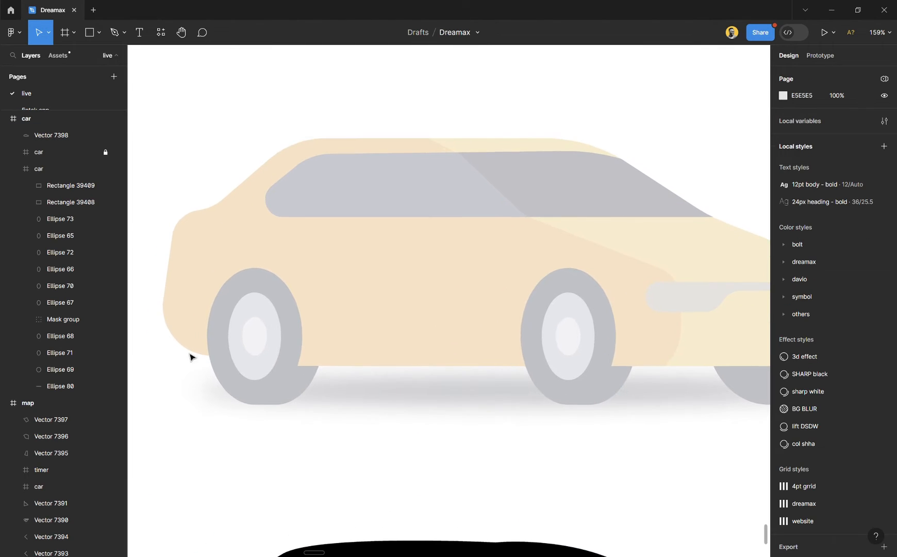
key("p")
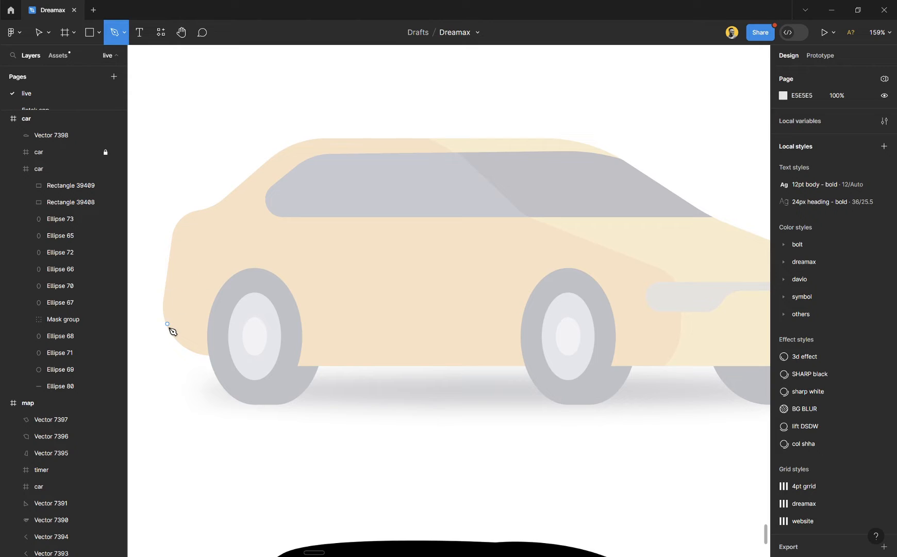
scroll(166, 330, "up", 5)
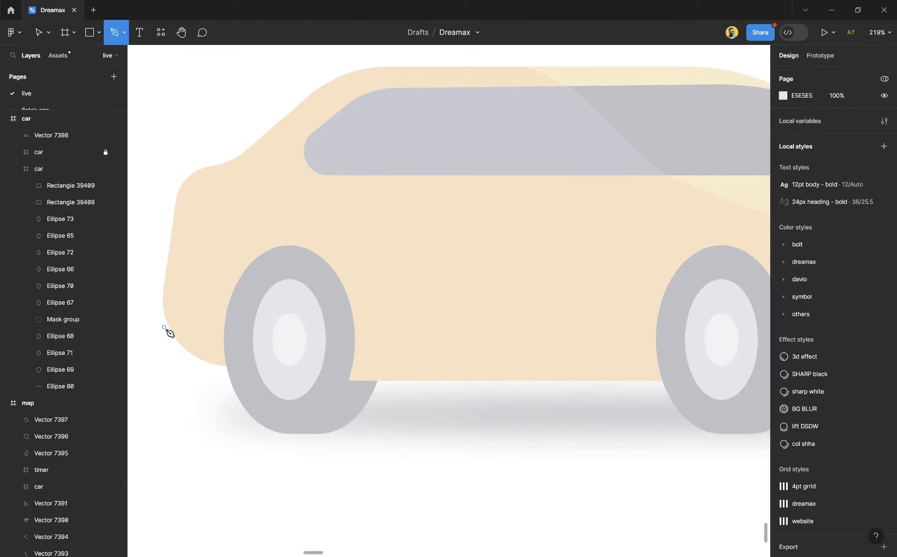
scroll(230, 334, "left", 3)
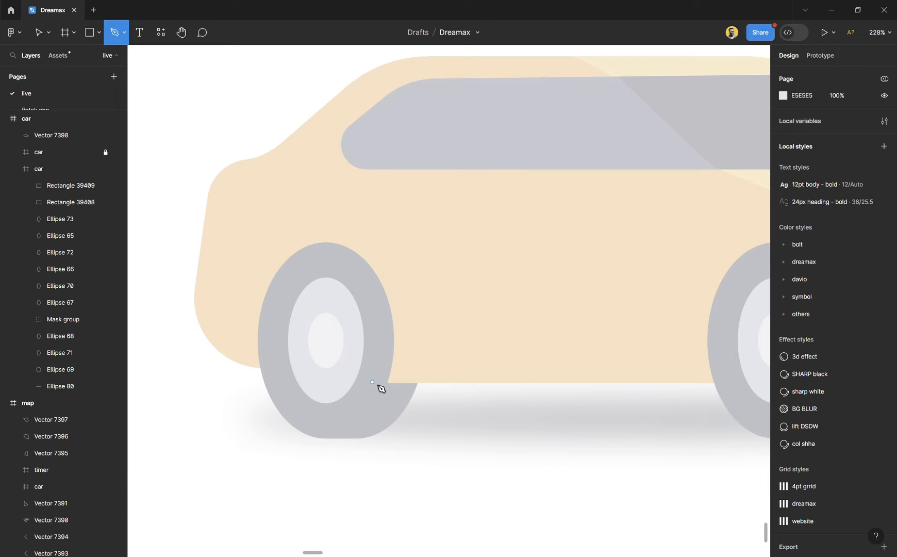
left_click(388, 382)
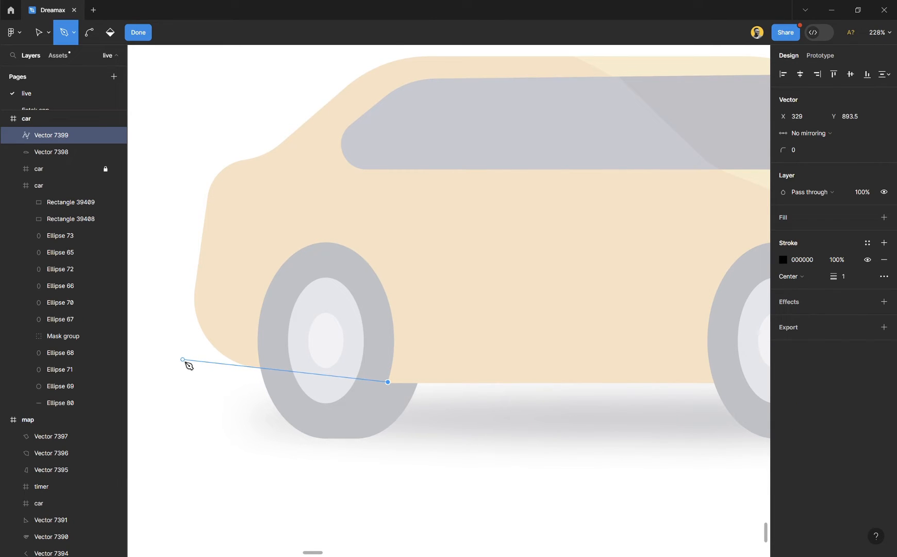
- Run a straight segment to the rear bumper's lower corner, redoing the corner point at about X 161.5, Y 874.5
left_click(183, 359)
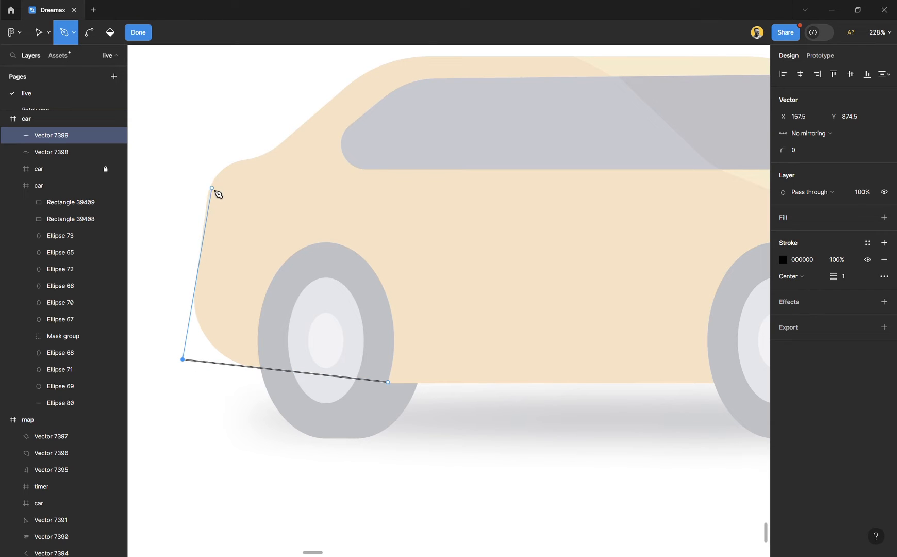
key("ctrl+z")
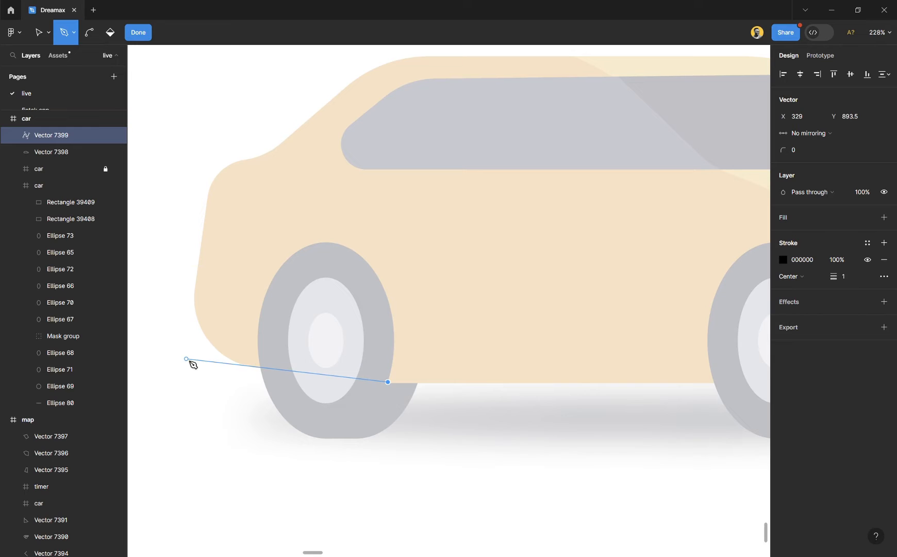
left_click(188, 359)
scroll(192, 305, "up", 2)
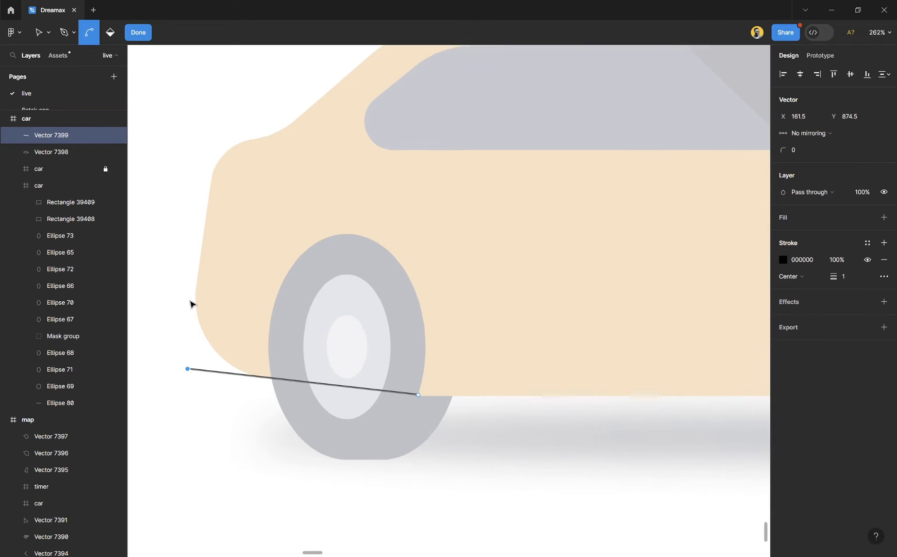
left_click(229, 144)
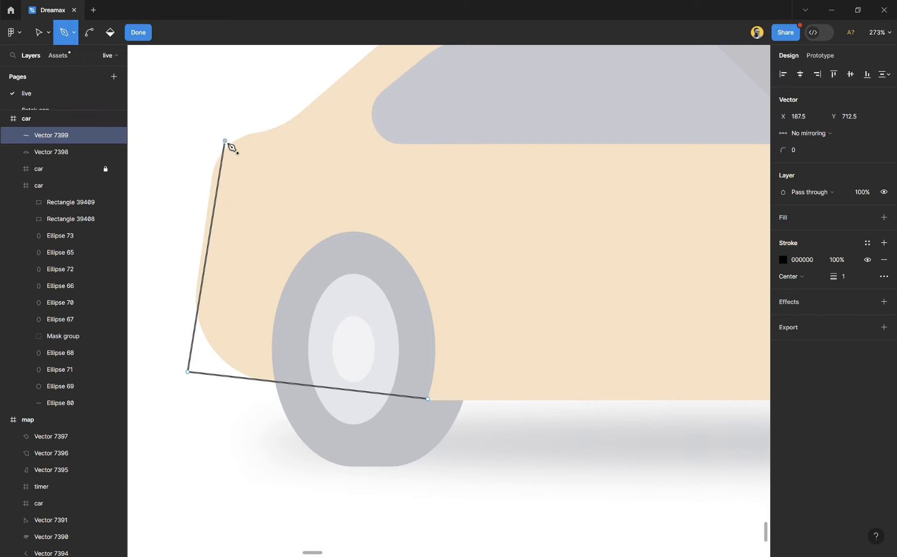
scroll(234, 181, "down", 3)
scroll(240, 216, "up", 1)
scroll(268, 187, "up", 2)
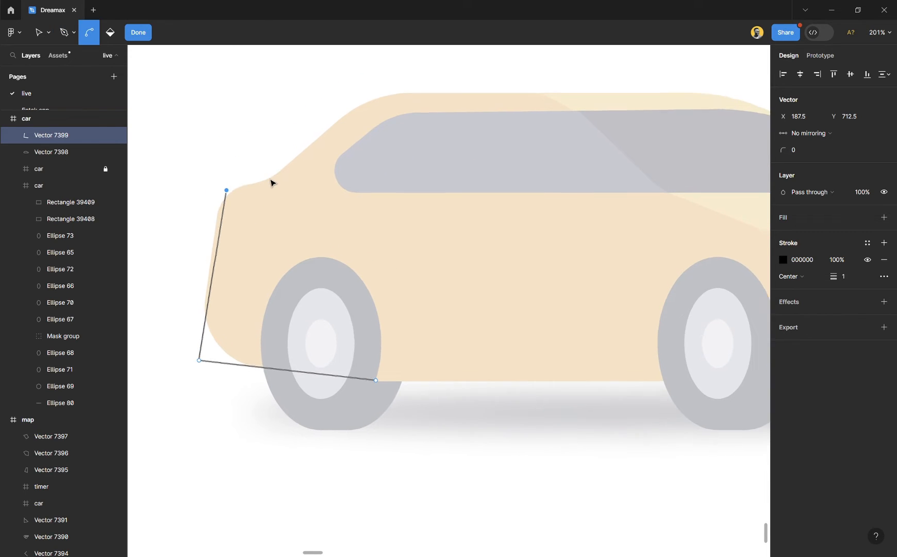
key("ctrl+z")
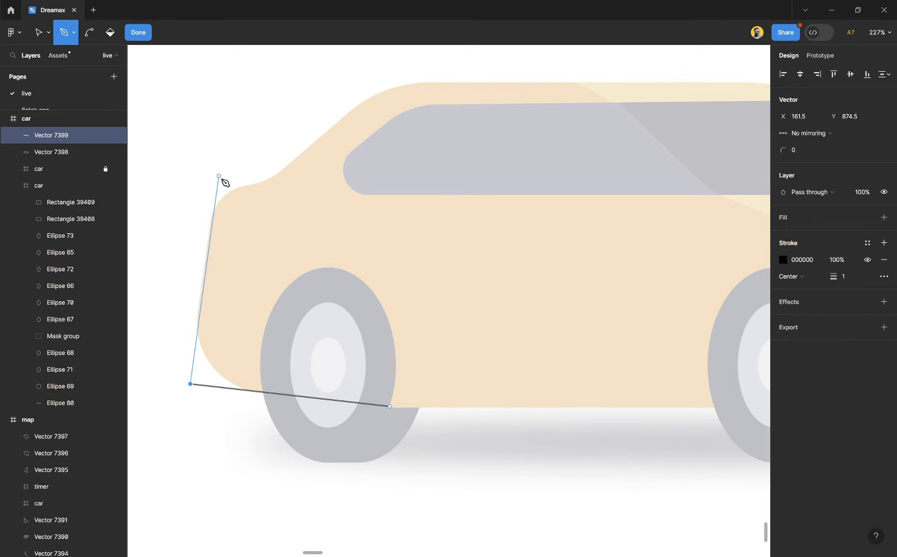
- Add straight segments to about X 185.5, Y 700.5, across to X 232, Y 700.5, and up the rear slope to X 324, Y 621
left_click(219, 177)
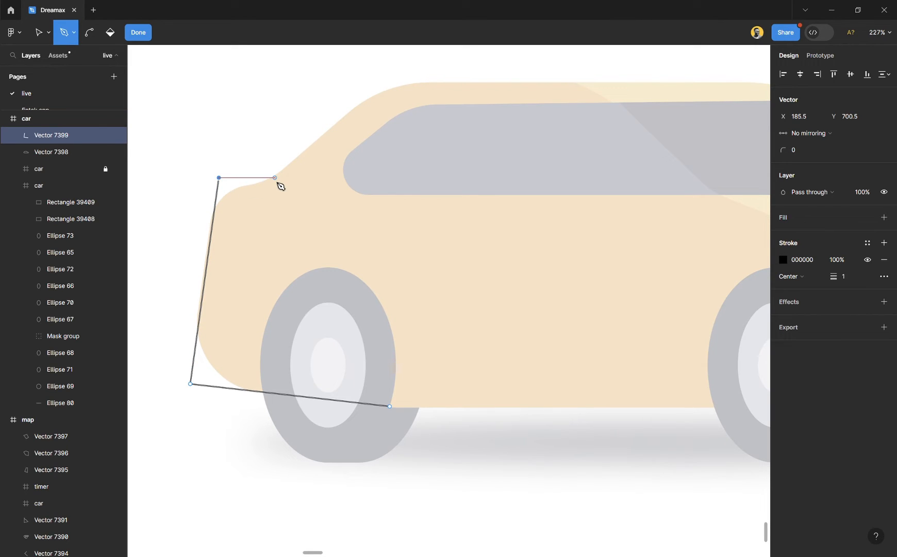
left_click_drag(273, 178, 287, 175)
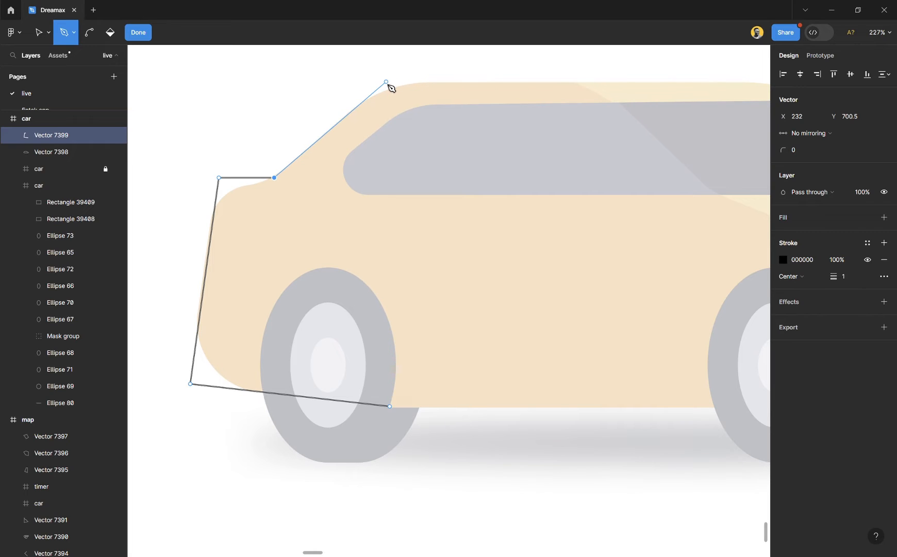
left_click(385, 84)
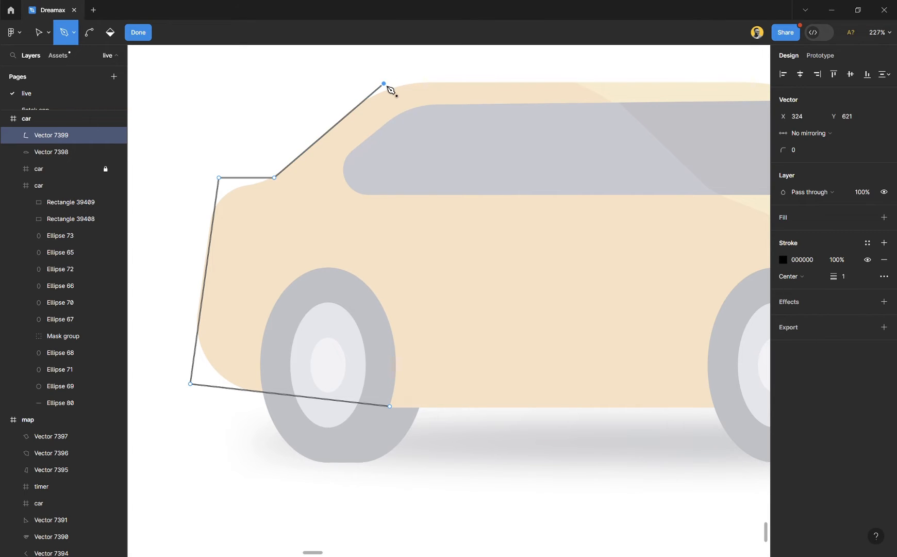
- Extend the path straight along the roof to about X 676, Y 621 and down the windshield to about X 825, Y 714.5
scroll(388, 88, "right", 5)
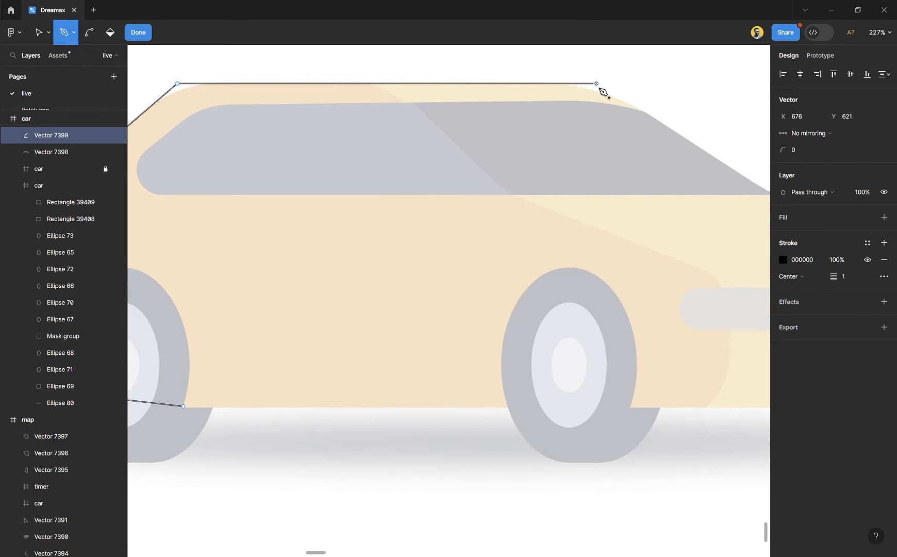
left_click(597, 84)
scroll(599, 88, "right", 3)
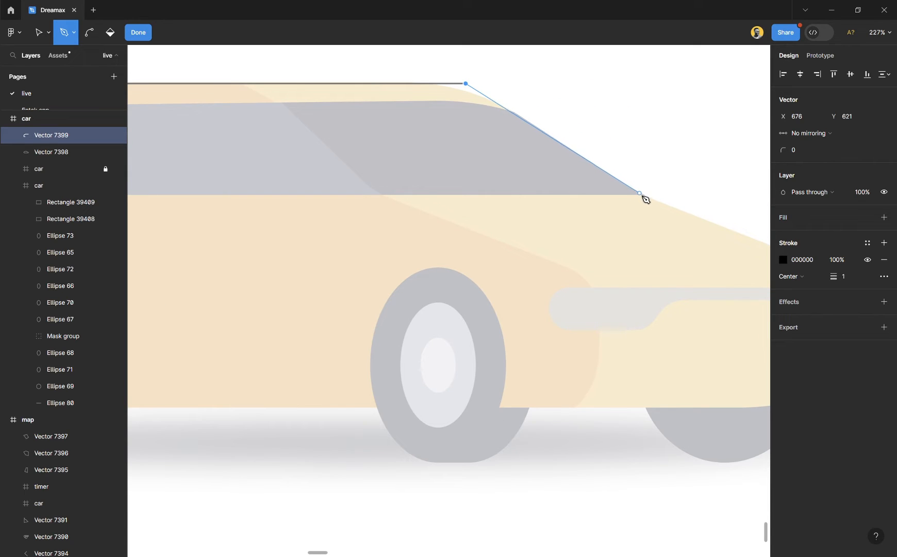
left_click(644, 195)
- Add straight segments along the hood to the nose, down to about X 1010, Y 879, and under the bumper to about X 922.5, Y 894
scroll(647, 198, "right", 6)
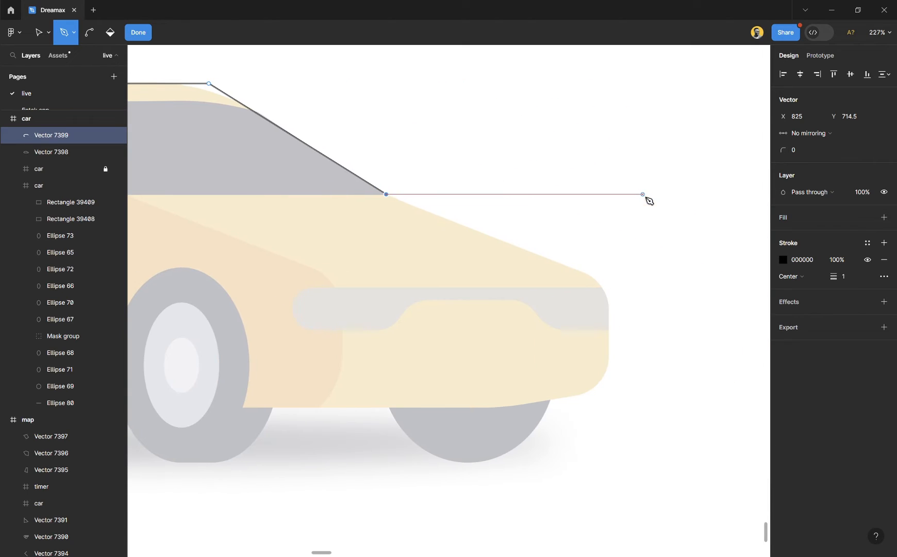
left_click(607, 283)
scroll(608, 284, "down", 3)
scroll(616, 246, "up", 3)
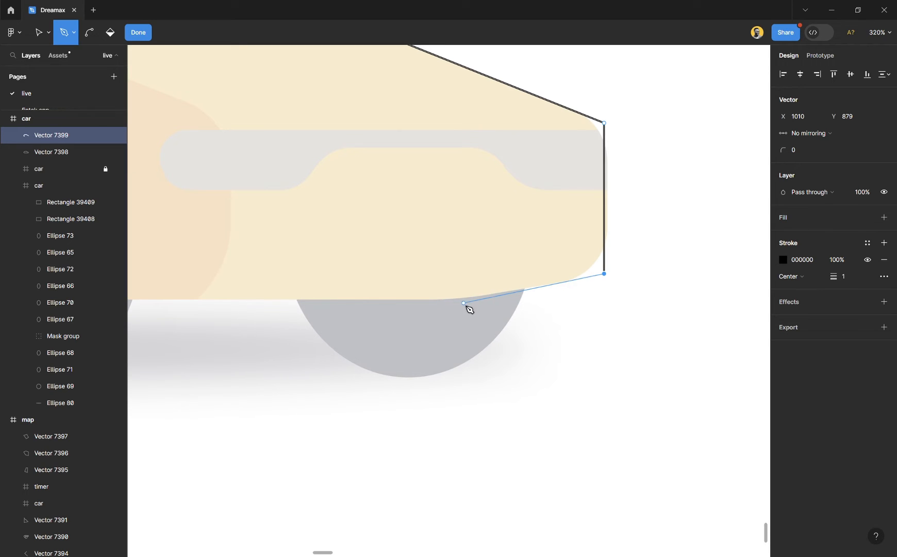
left_click(461, 302)
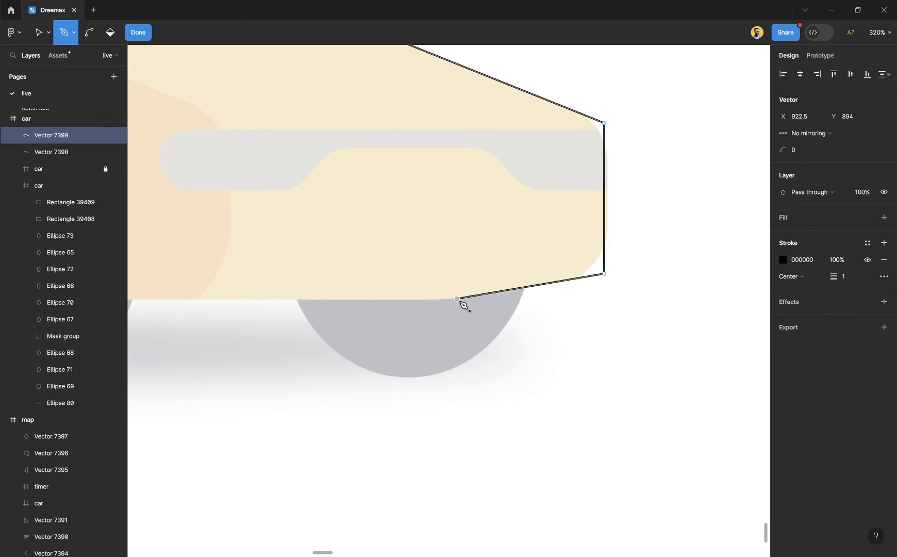
- Close the body outline with a straight segment along the underside to its starting point behind the rear wheel
scroll(461, 302, "left", 5)
scroll(464, 304, "down", 5)
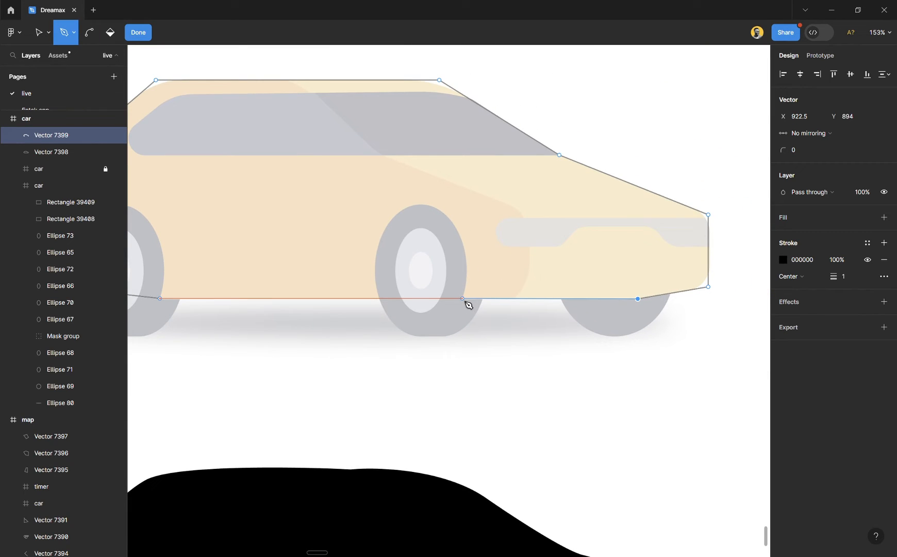
left_click(160, 298)
- Move the upper rear corner point of the body outline to X 183.5, Y 700.5
scroll(503, 258, "up", 2)
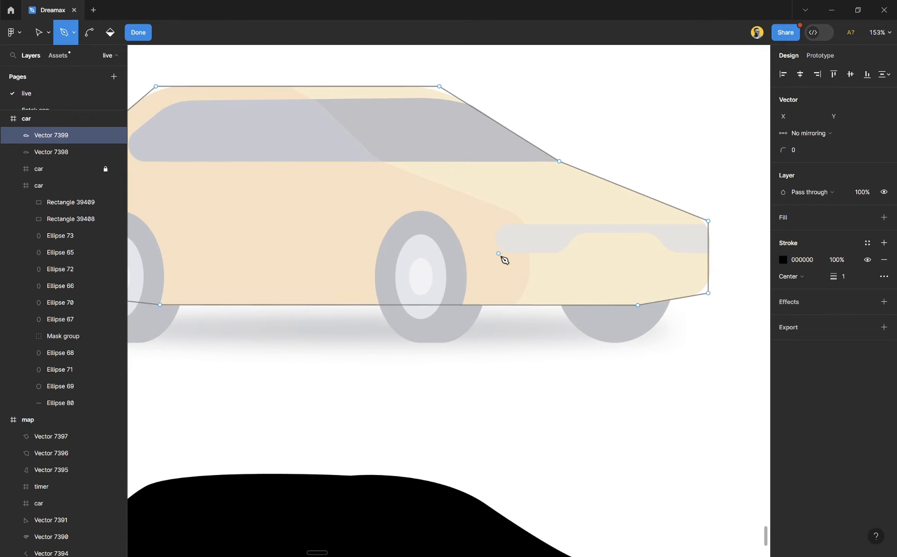
scroll(503, 242, "up", 2)
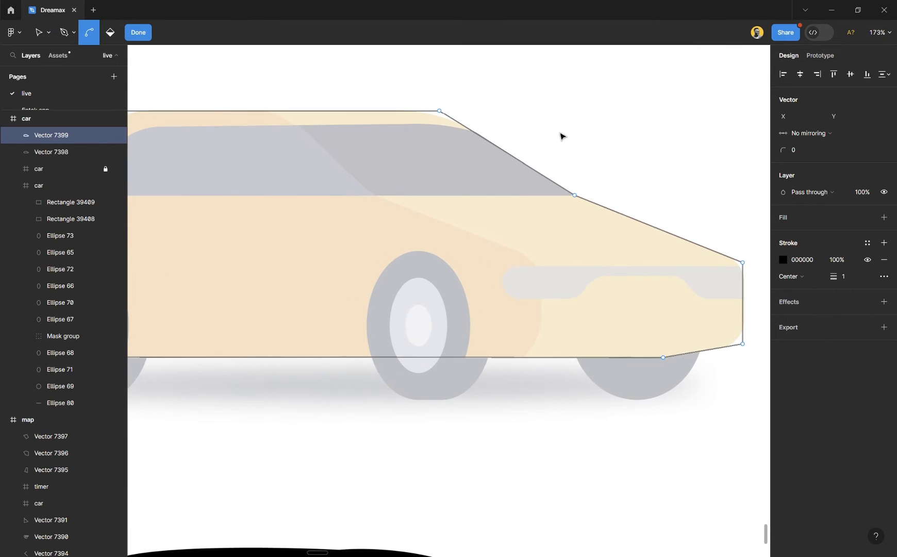
scroll(461, 144, "left", 4)
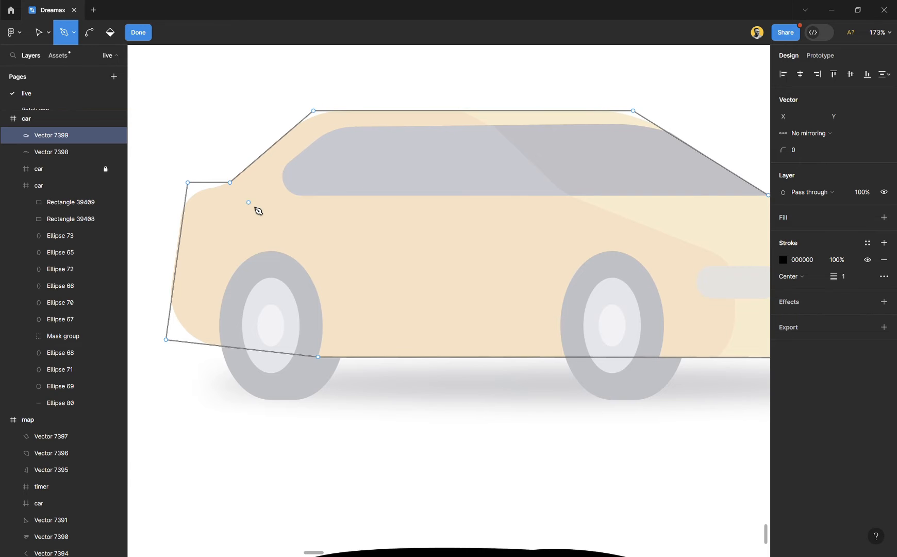
scroll(256, 209, "left", 3)
scroll(206, 286, "up", 5)
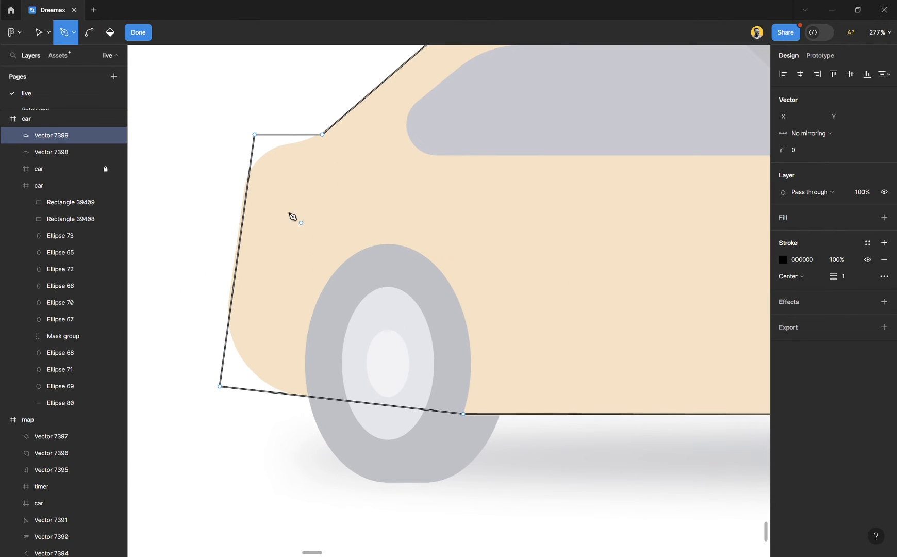
scroll(239, 220, "up", 2)
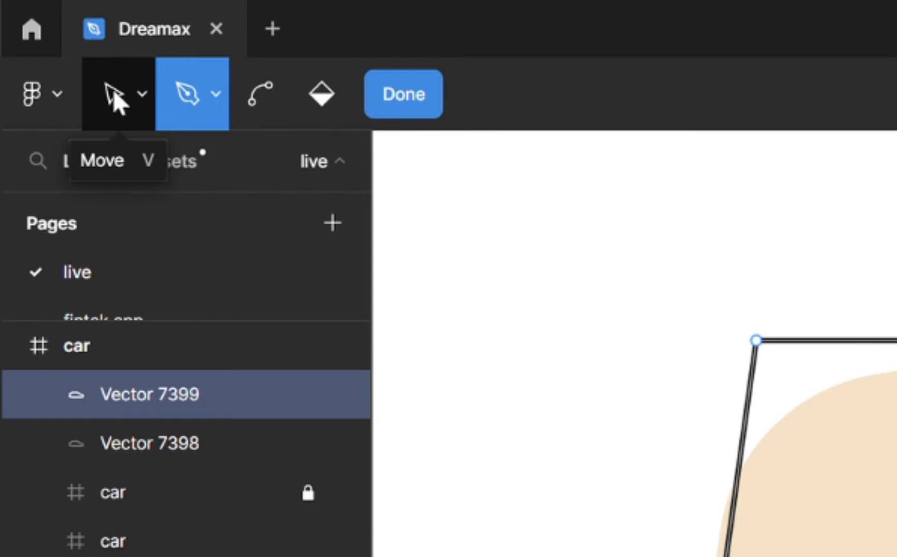
left_click(113, 91)
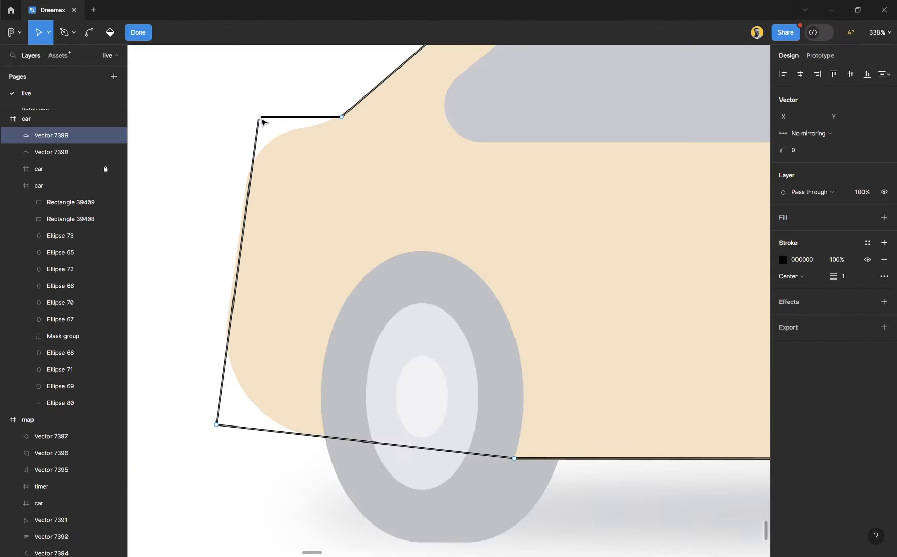
scroll(259, 123, "up", 5)
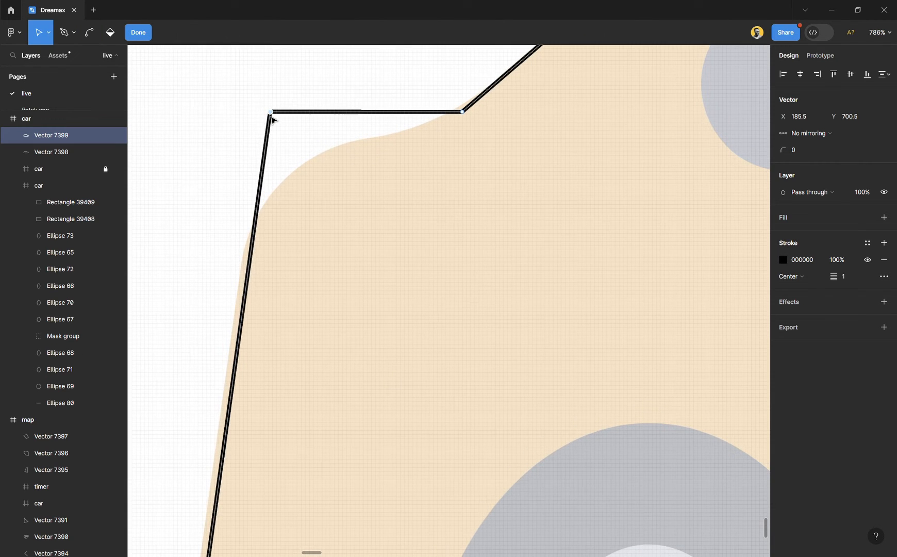
left_click_drag(274, 114, 266, 115)
- Move the lower rear bumper corner point to X 159.5, Y 874.5
scroll(297, 152, "down", 5)
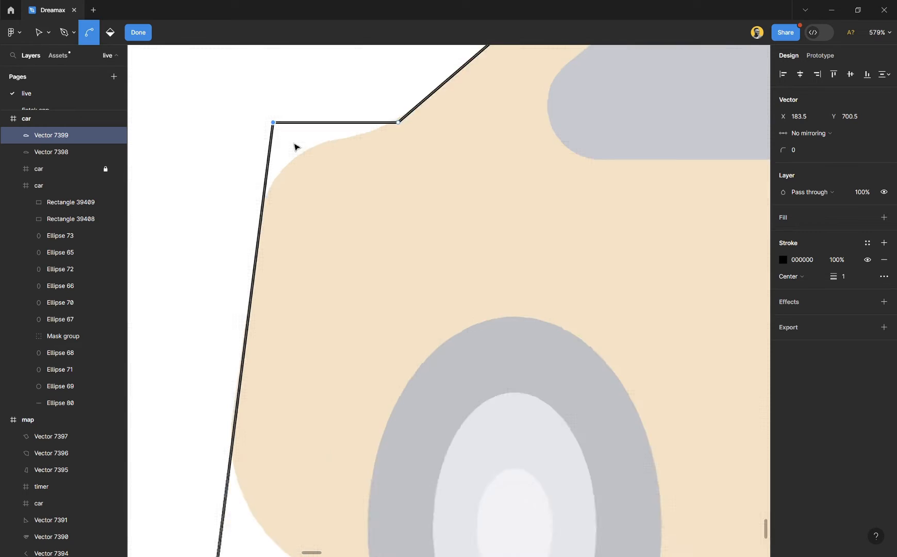
scroll(237, 397, "down", 1)
scroll(239, 387, "up", 2)
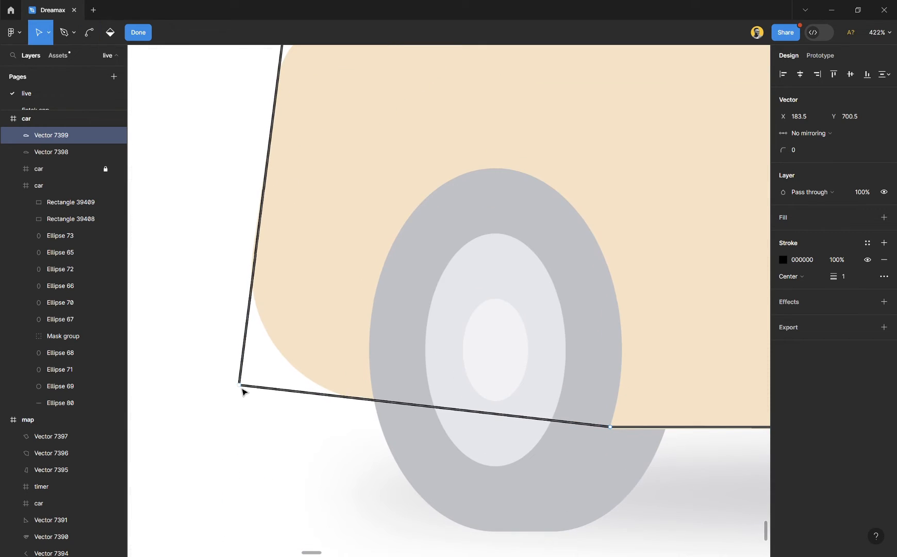
left_click_drag(243, 389, 238, 390)
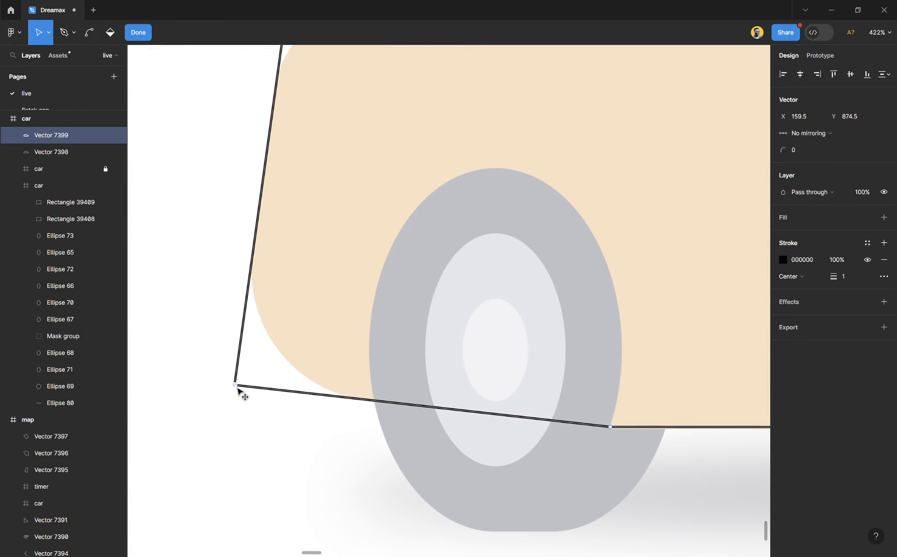
- Leave vector editing of the body outline and deselect it
scroll(241, 391, "down", 3)
scroll(356, 304, "up", 3)
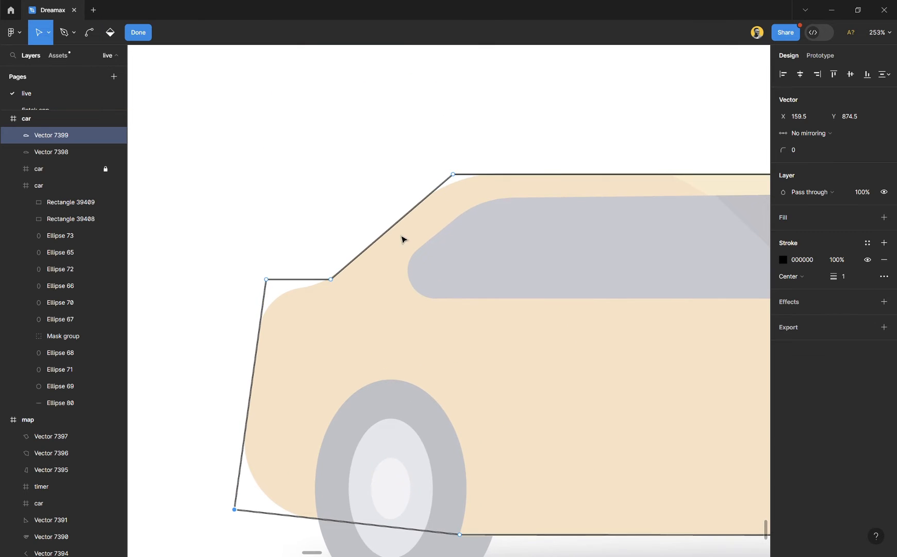
scroll(403, 239, "right", 8)
scroll(403, 238, "down", 6)
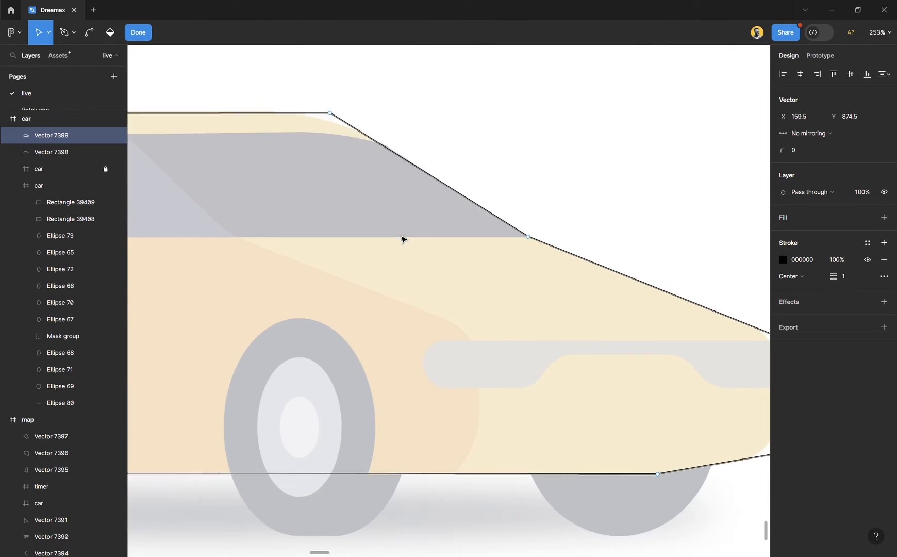
scroll(461, 291, "right", 5)
scroll(647, 232, "up", 3, "ctrl")
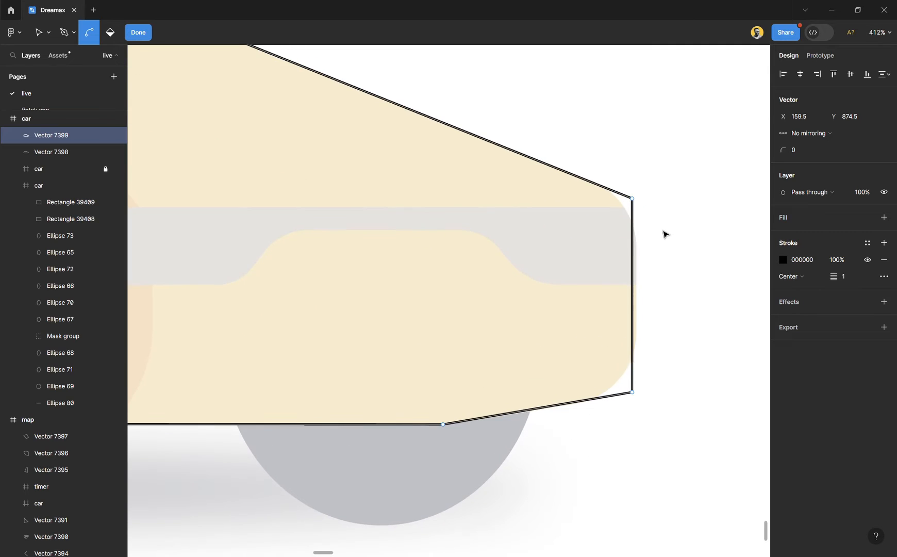
left_click_drag(687, 177, 623, 435)
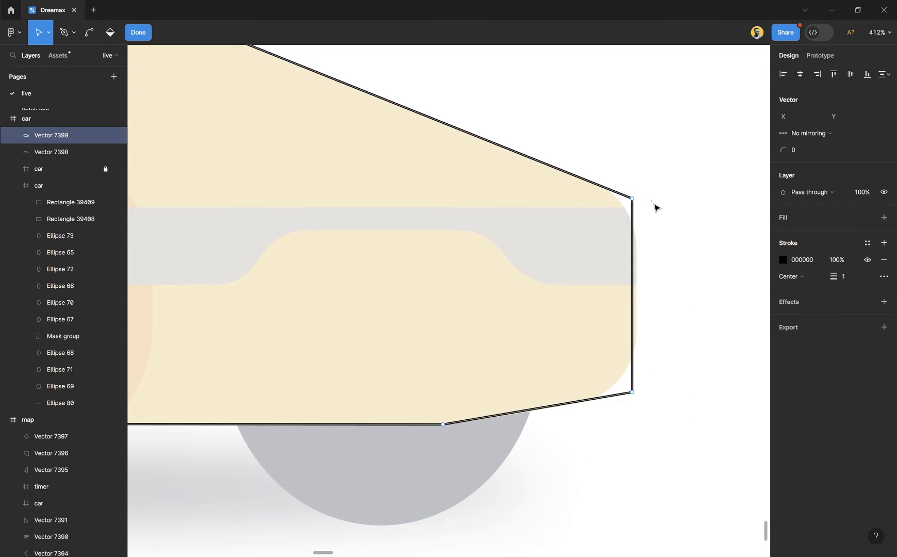
key("Escape")
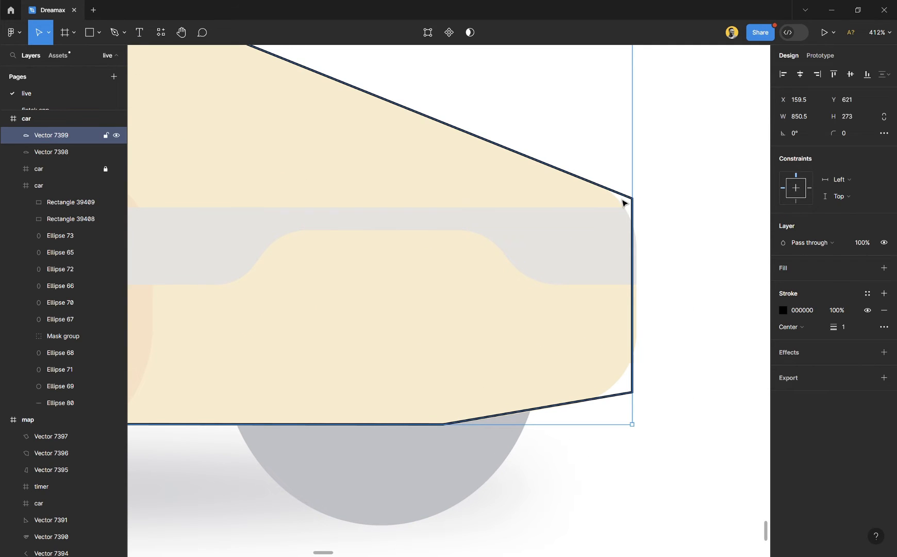
left_click(658, 225)
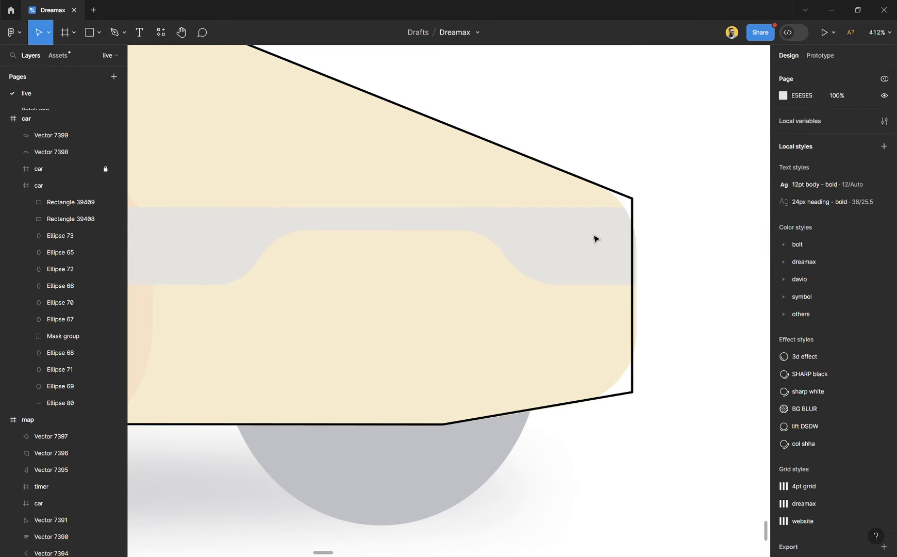
- Reopen the body outline for vector editing and move the nose's corner points to X 1012, Y 789 and X 1012, Y 879.5
scroll(596, 241, "down", 3, "ctrl")
scroll(595, 241, "down", 2, "ctrl")
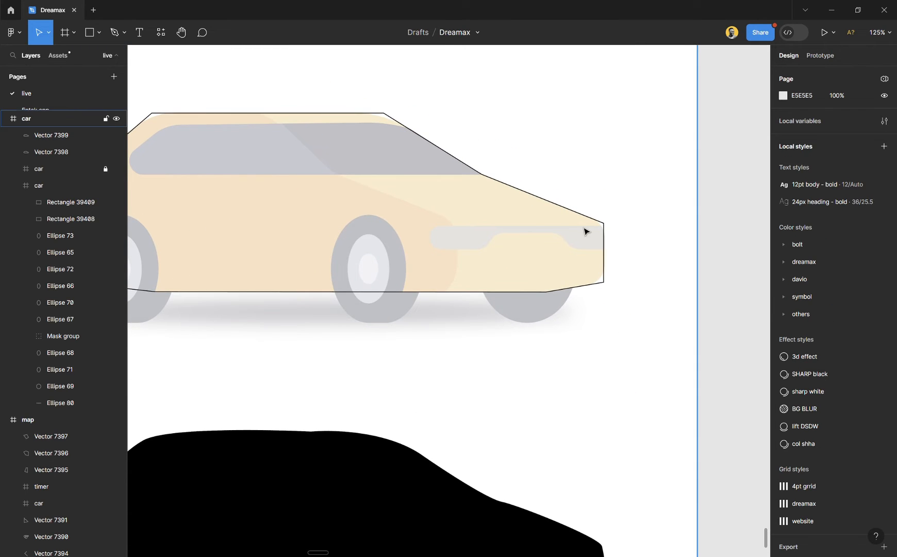
scroll(606, 227, "up", 3, "ctrl")
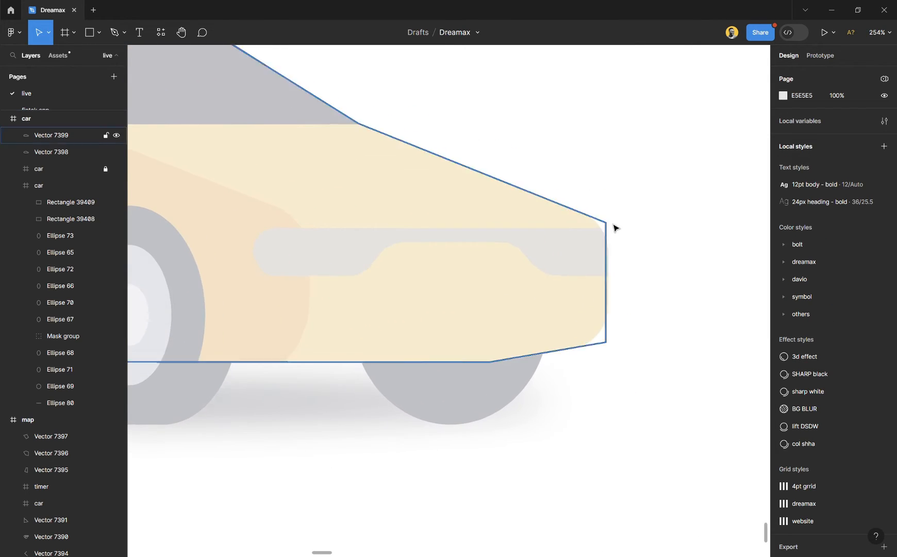
left_click(607, 233)
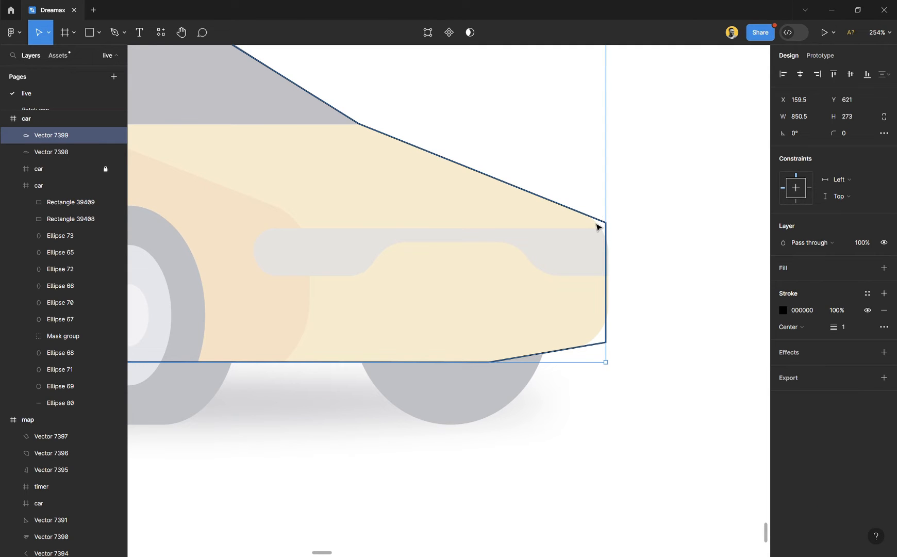
double_click(599, 226)
key("Escape")
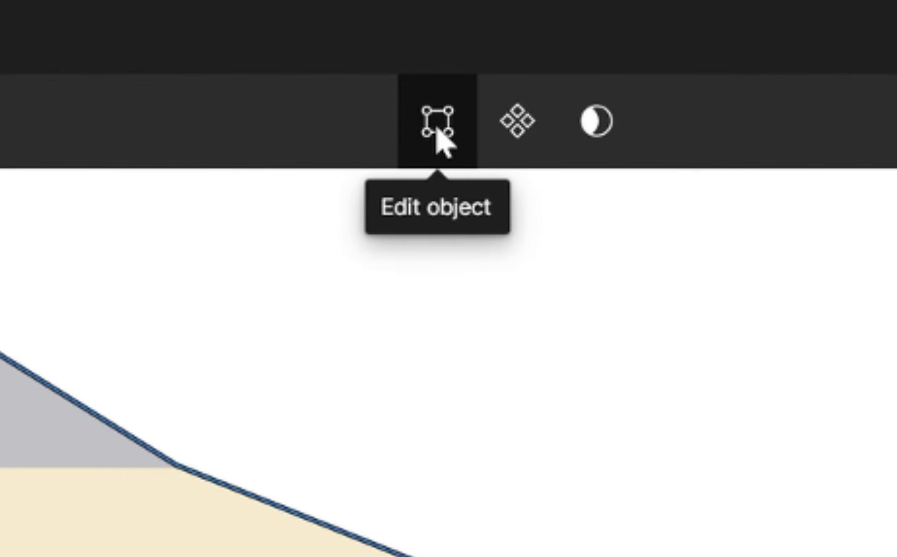
left_click(437, 130)
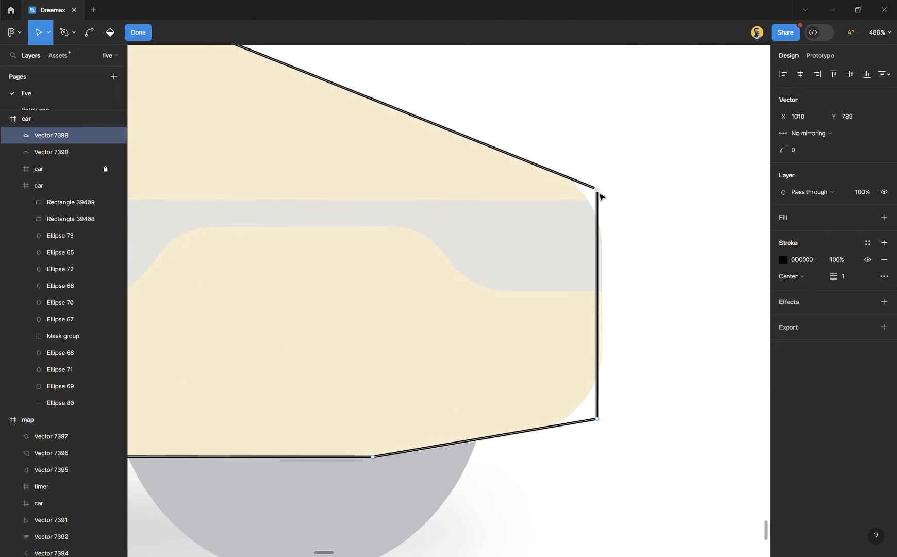
left_click_drag(602, 191, 606, 194)
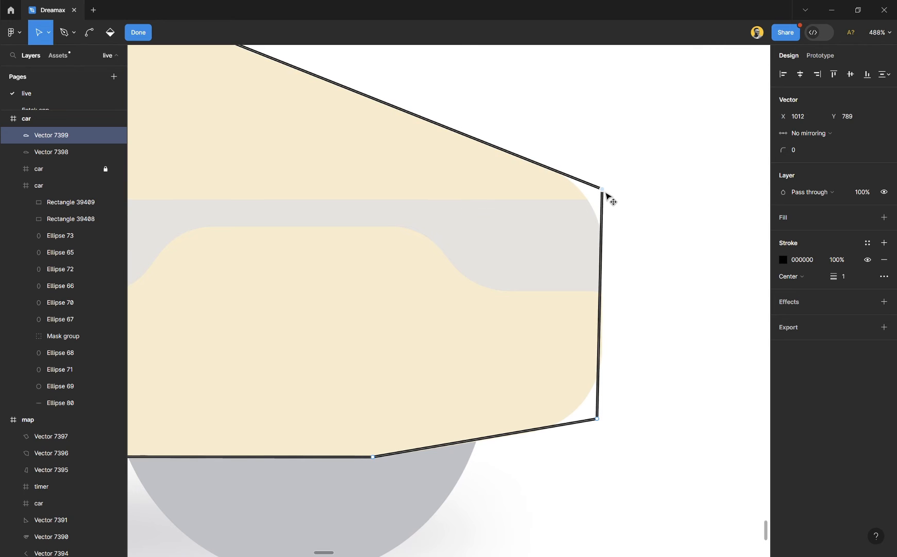
left_click_drag(601, 423, 606, 423)
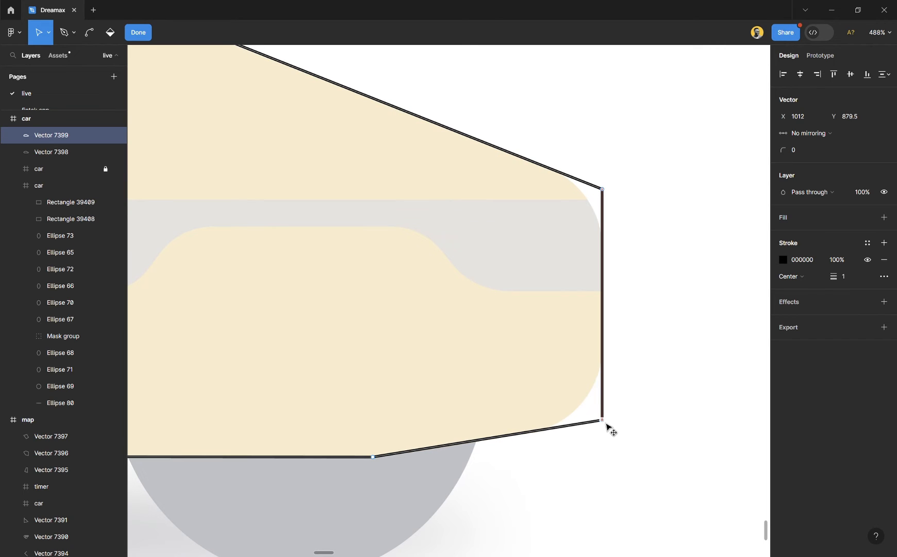
- Round the nose's lower corner to follow the faded car and set the upper nose corner's radius to 36
scroll(606, 425, "down", 8)
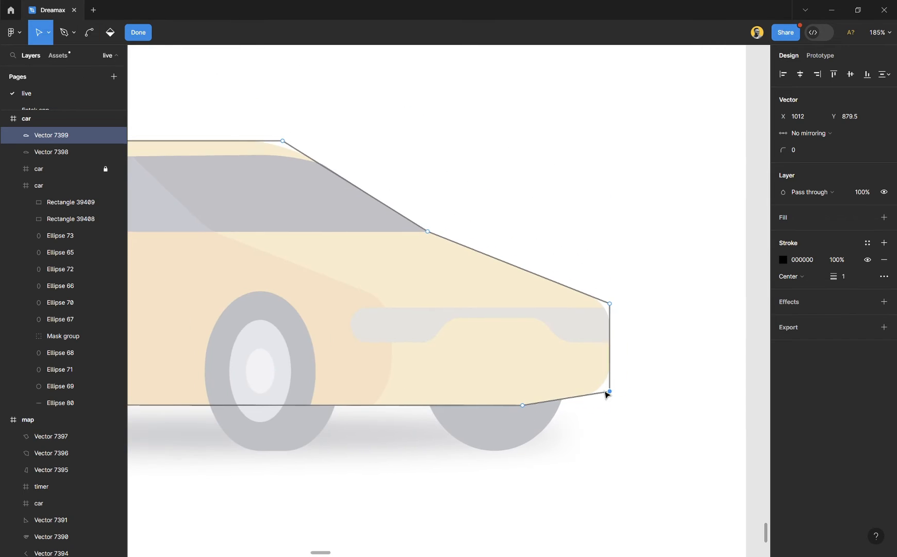
scroll(607, 394, "down", 3)
scroll(531, 385, "down", 2)
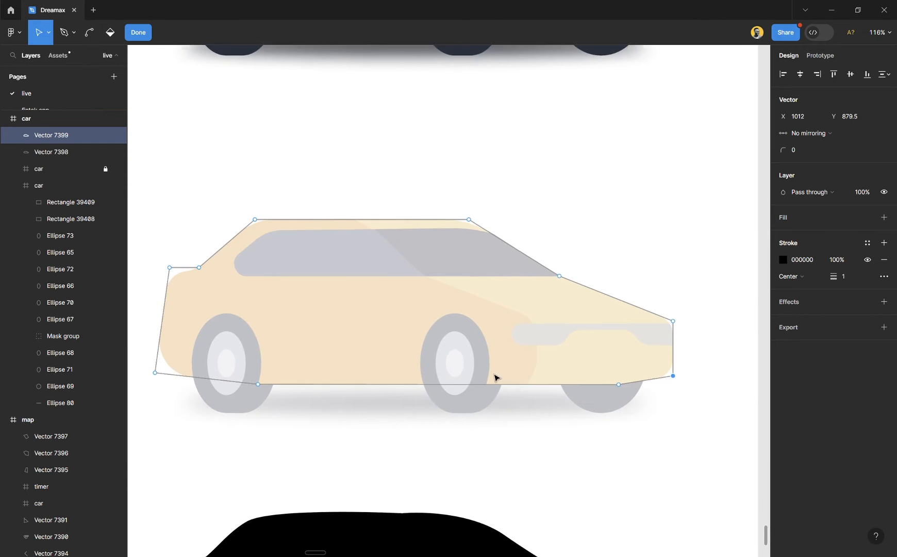
scroll(544, 415, "up", 3)
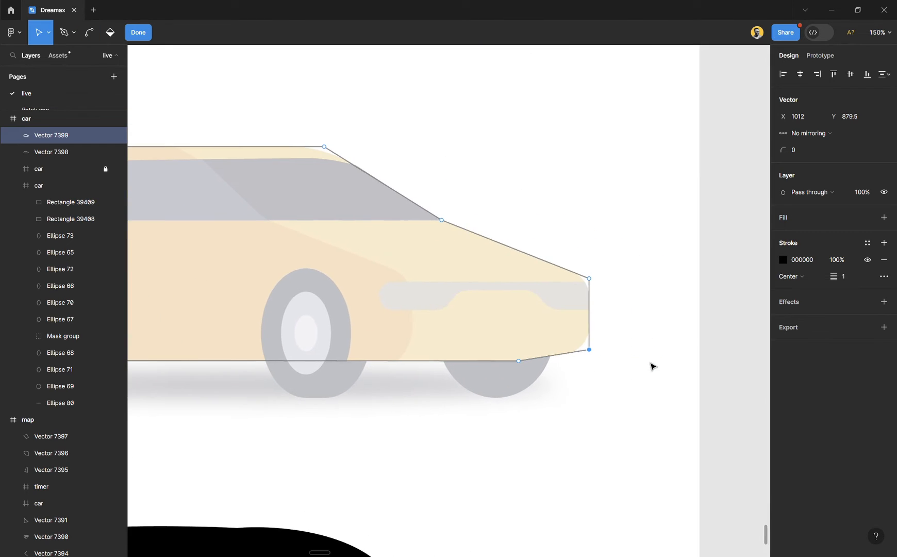
scroll(624, 381, "up", 6)
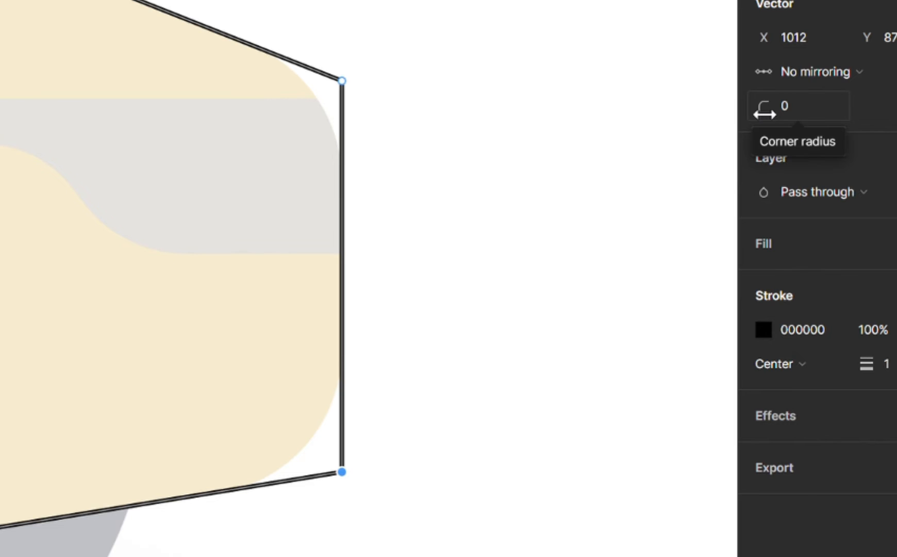
left_click_drag(765, 114, 824, 120)
left_click_drag(433, 54, 302, 148)
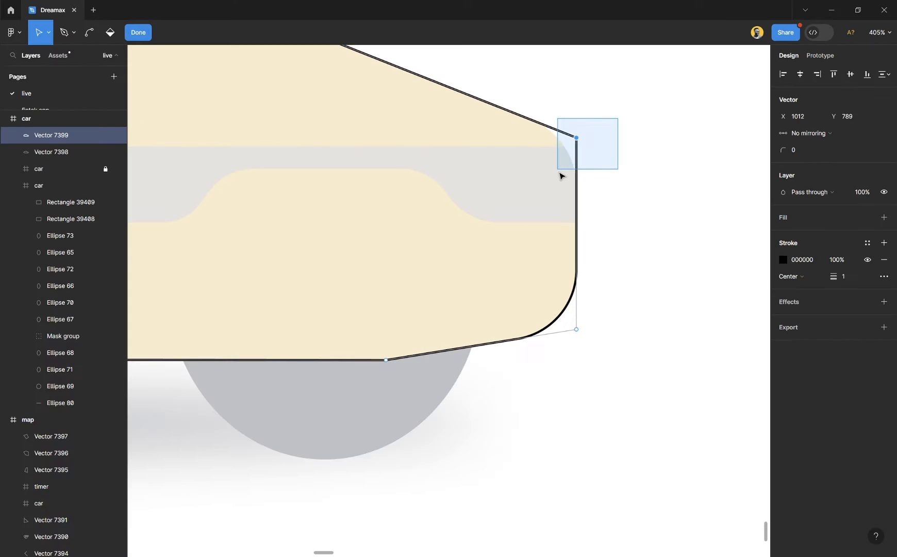
left_click_drag(783, 151, 827, 153)
- Set the corner radius to 146 where the roof meets the windshield
scroll(594, 121, "left", 5)
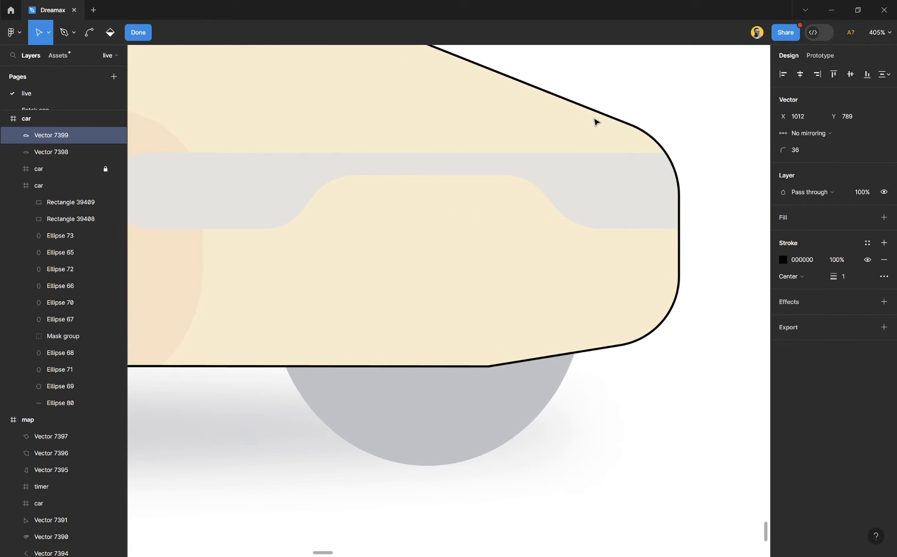
scroll(550, 138, "up", 5)
scroll(521, 255, "left", 3)
scroll(521, 256, "down", 4)
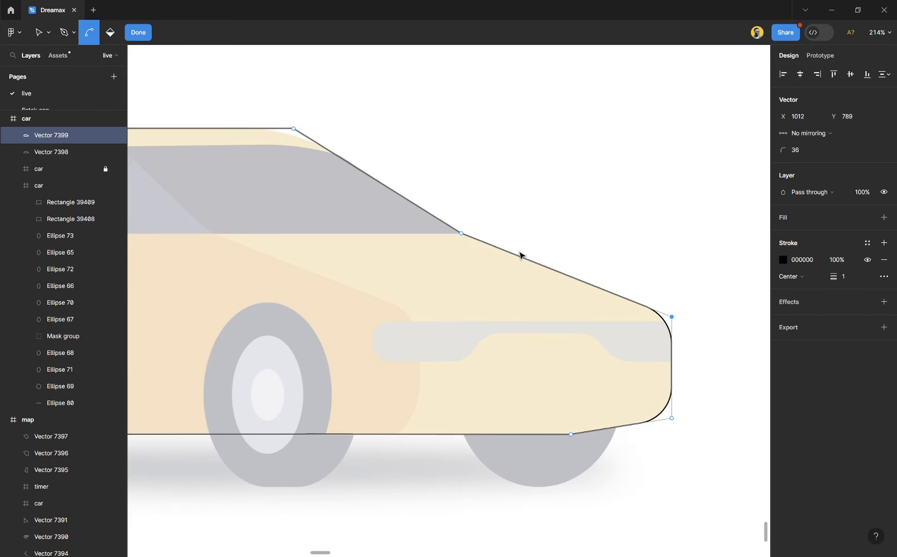
scroll(376, 124, "left", 3)
scroll(356, 148, "up", 6)
left_click_drag(355, 145, 444, 203)
left_click_drag(789, 152, 36, 151)
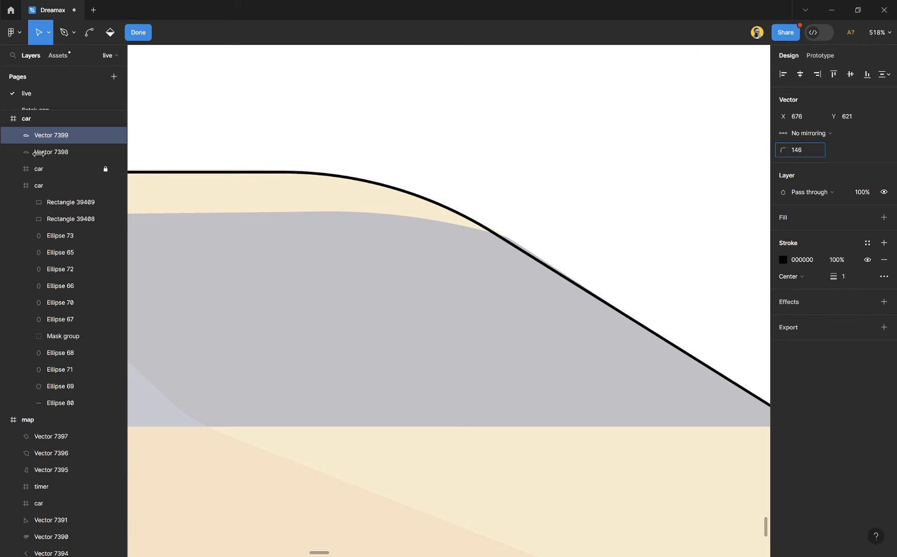
- Set the corner radius to 88 where the roof meets the rear slope
scroll(464, 261, "down", 5)
left_click_drag(784, 151, 825, 154)
left_click_drag(825, 154, 840, 154)
- Set the corner radius of the body's upper rear corner to 50
scroll(379, 378, "up", 3)
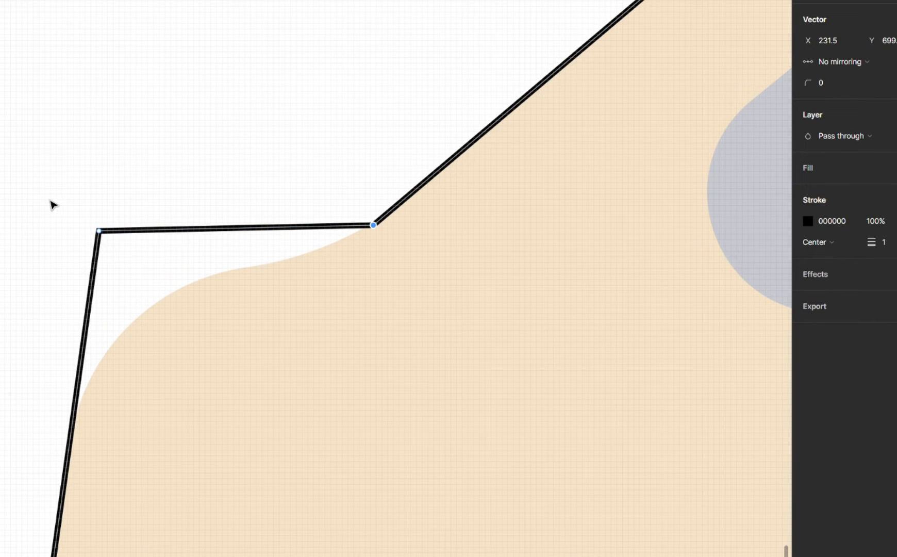
left_click_drag(60, 196, 157, 275)
left_click_drag(808, 82, 868, 100)
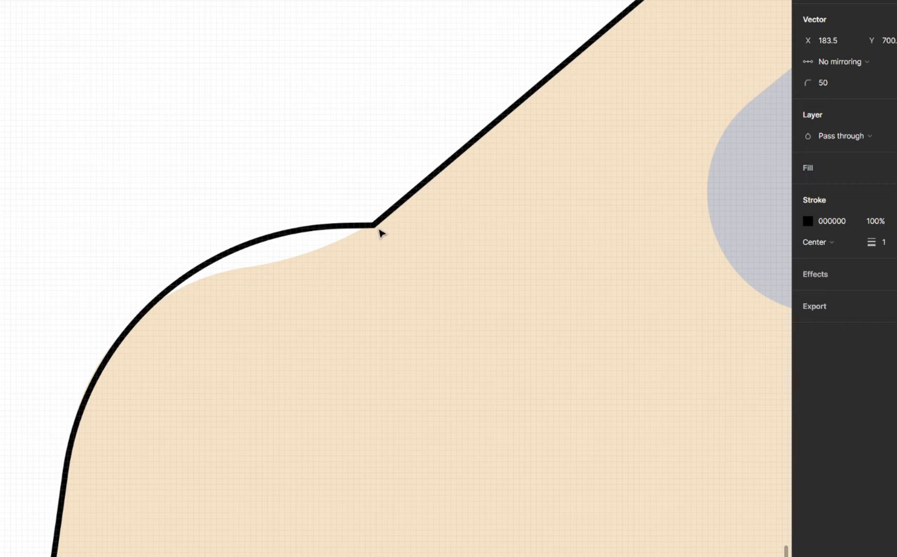
- Shift the point joining the trunk and rear slope slightly down and rearward, and round it to follow the faded car
left_click_drag(377, 230, 358, 245)
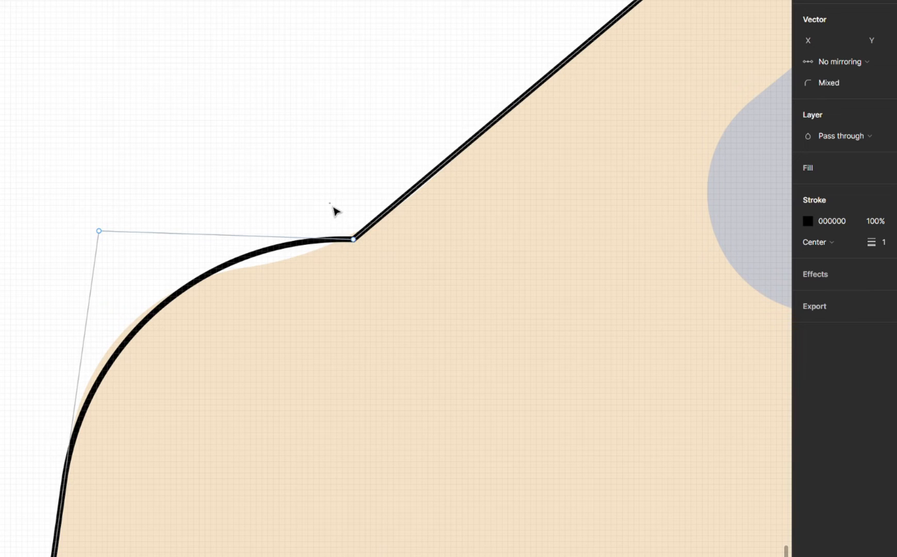
left_click(353, 239)
mouse_move(815, 83)
left_mouse_down()
mouse_move(836, 84)
mouse_move(812, 86)
left_mouse_up()
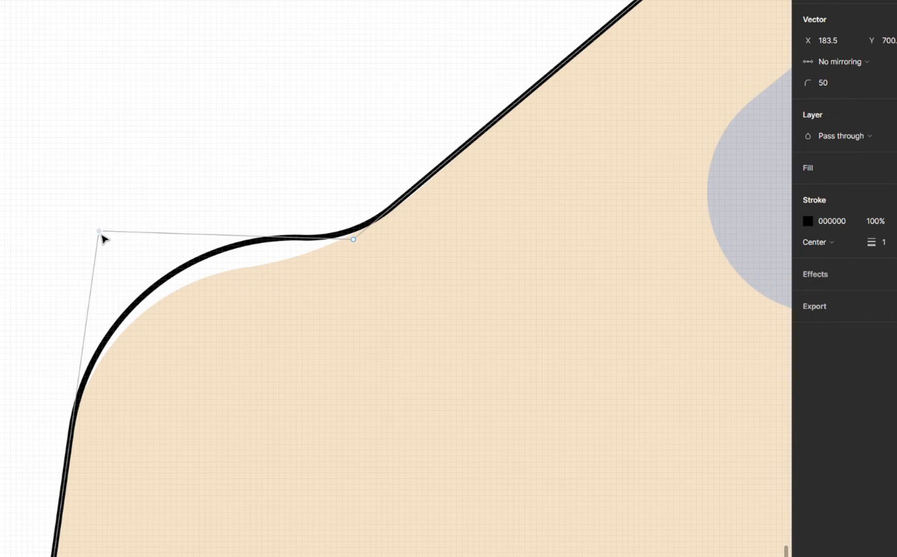
- Move the body's upper rear corner point to X 182, Y 714 and set its corner radius to 38
left_click_drag(101, 235, 95, 314)
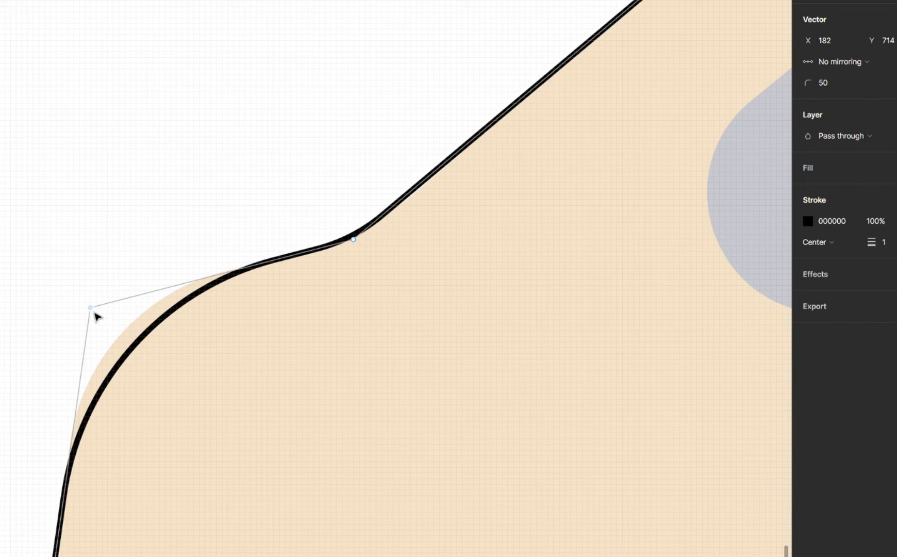
left_click_drag(797, 89, 796, 87)
- Set the corner radius of the body's lower rear corner to 58
scroll(242, 206, "down", 3)
scroll(242, 209, "down", 4)
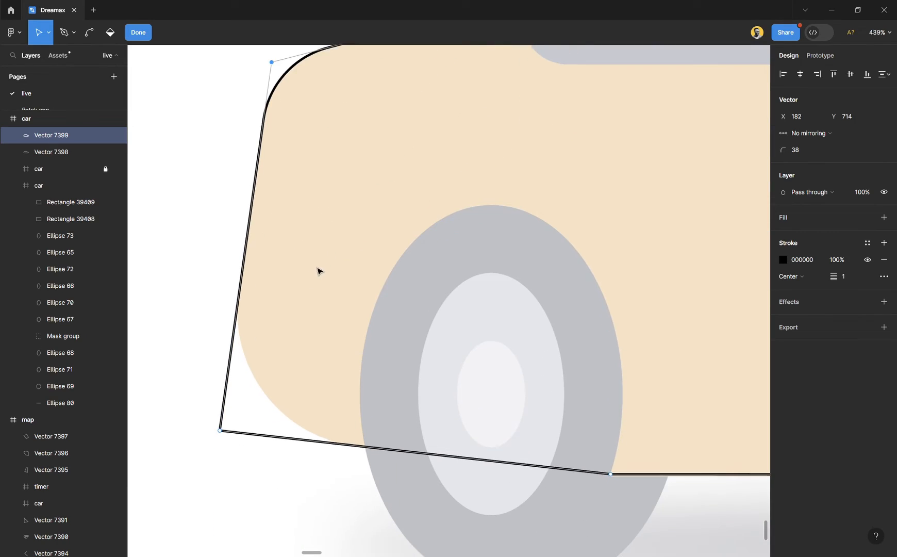
scroll(208, 467, "up", 3)
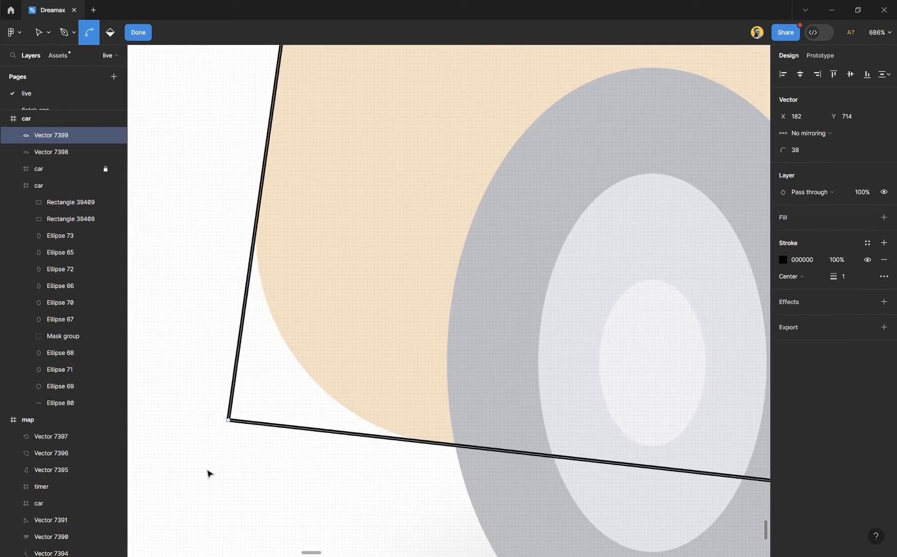
left_click(228, 420)
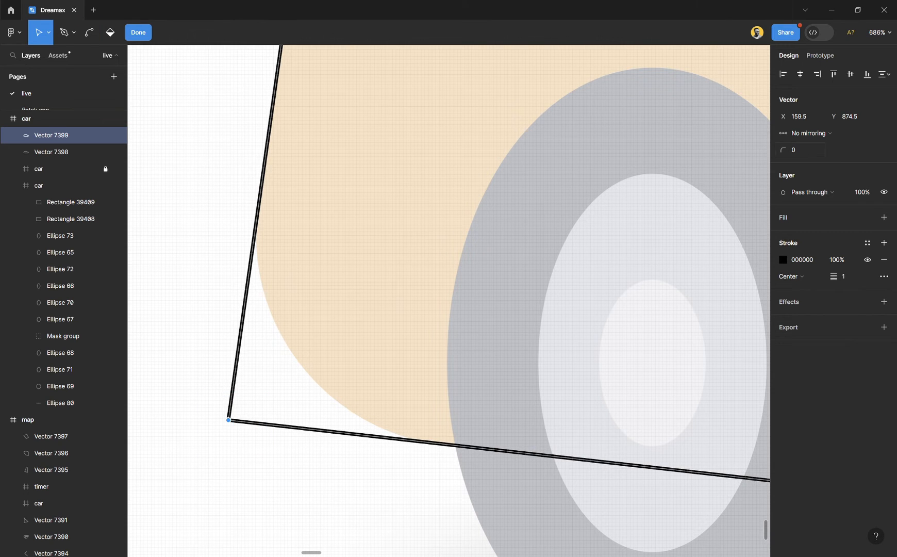
left_click_drag(783, 150, 841, 155)
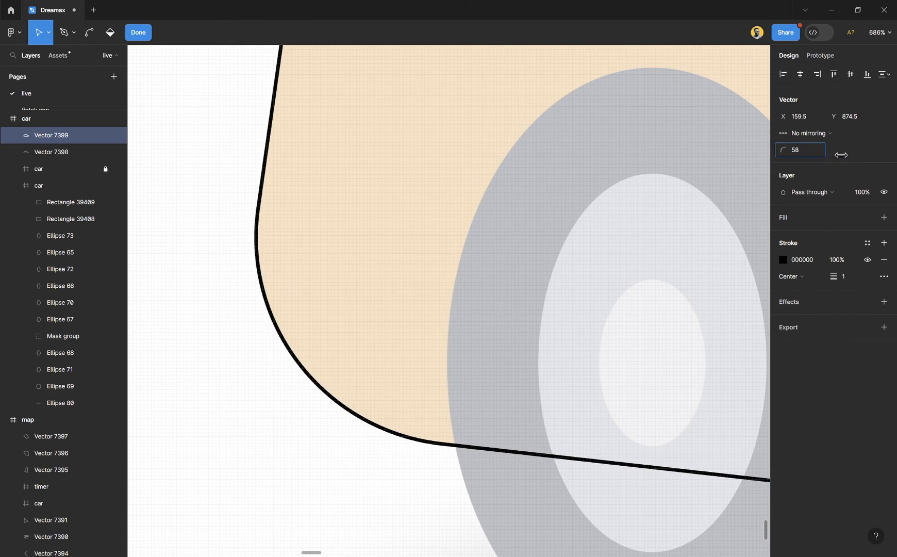
- Set the corner radius to 131 at the outline point on the underside beside the rear wheel
scroll(360, 270, "down", 5)
scroll(405, 346, "right", 4)
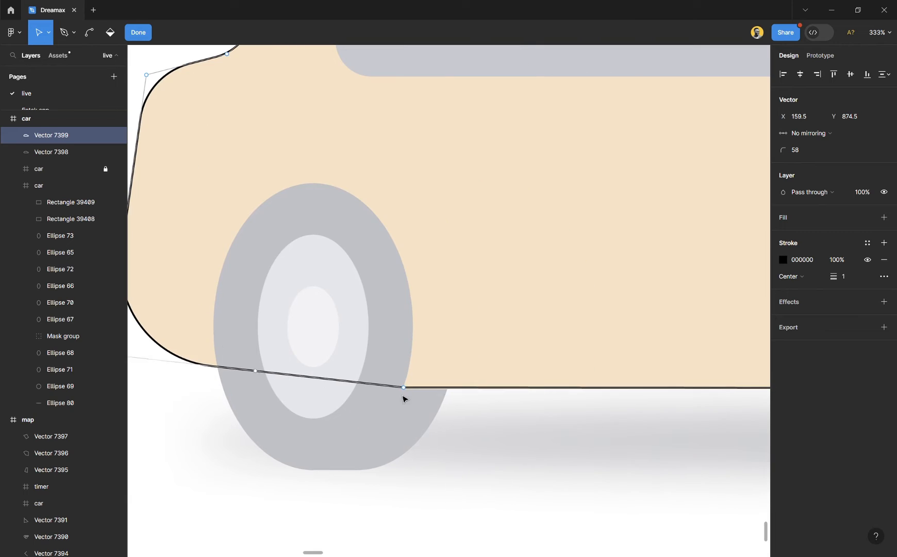
scroll(414, 427, "up", 2)
left_click_drag(415, 406, 372, 339)
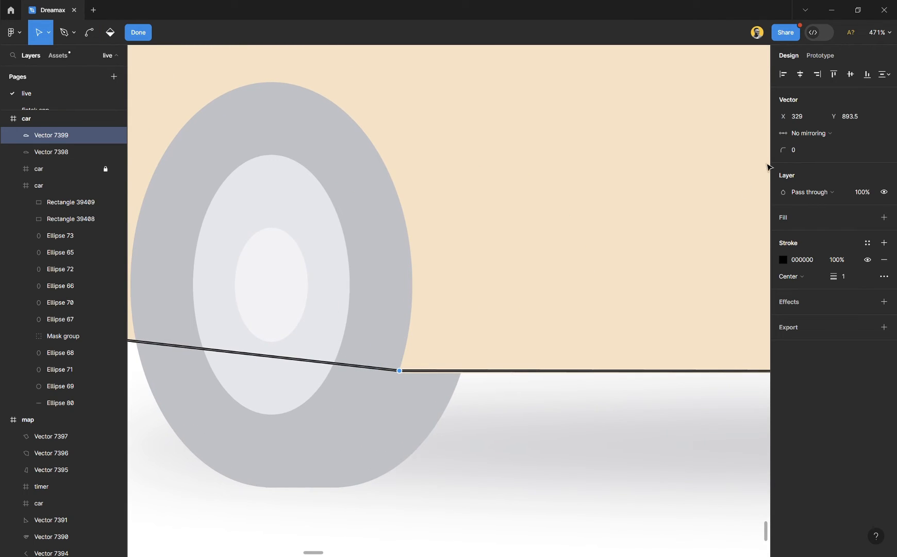
left_click_drag(783, 150, 821, 149)
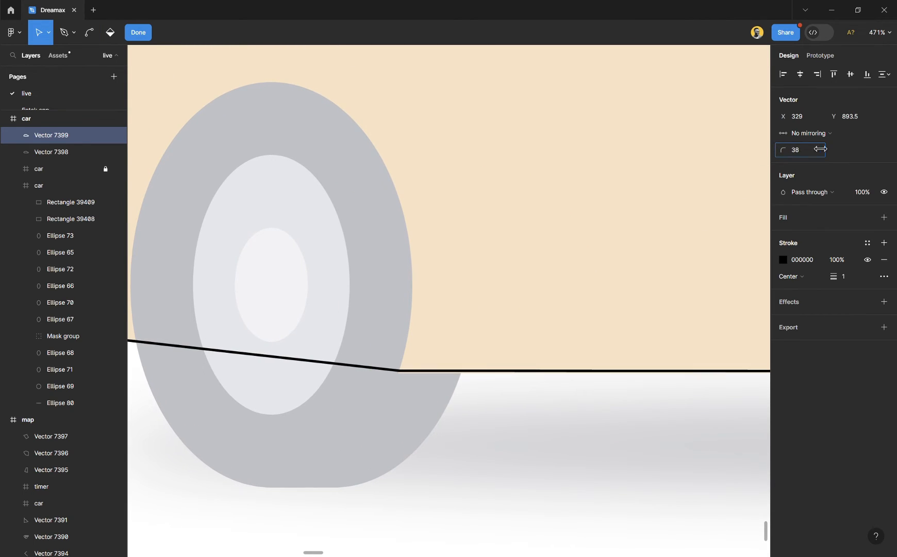
- Set the corner radius to 132 where the underside rises toward the front bumper, and finish editing the body outline
scroll(337, 356, "down", 5)
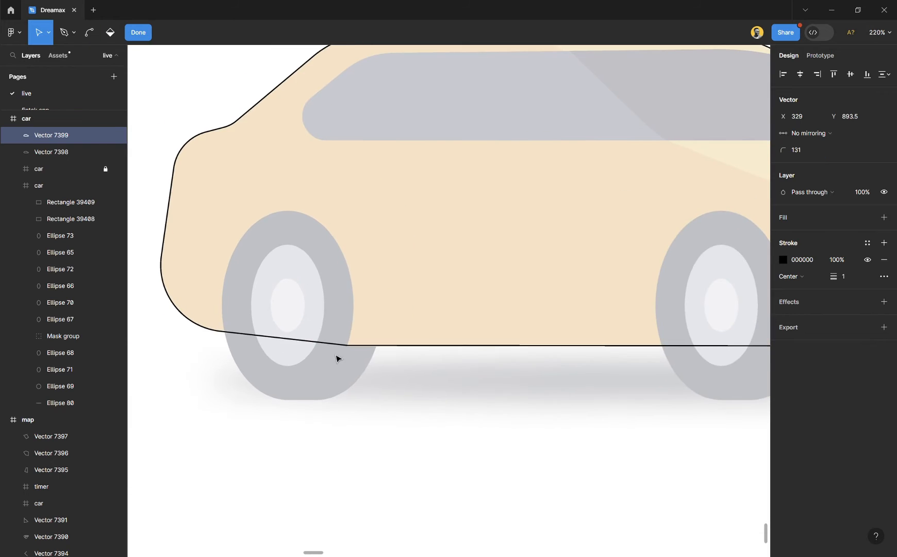
scroll(365, 375, "up", 4)
scroll(367, 374, "up", 3)
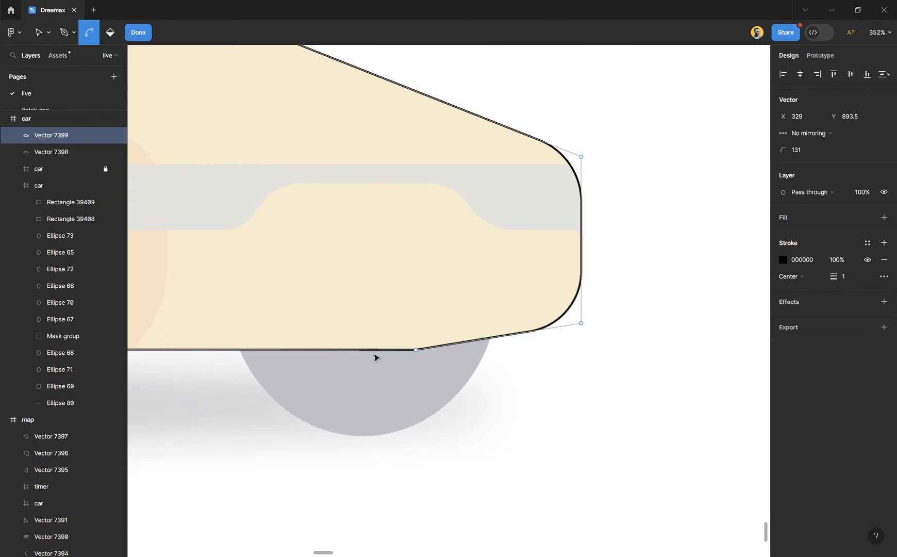
left_click(415, 349)
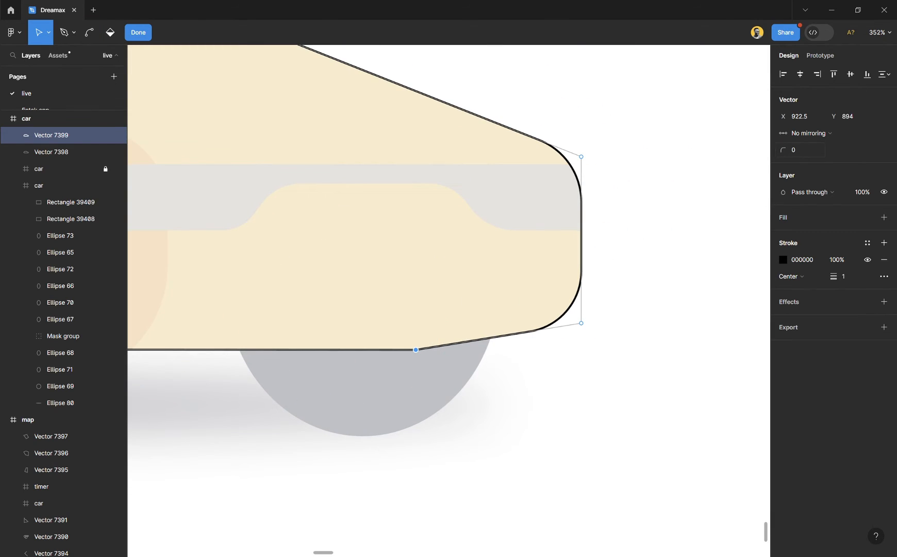
left_click_drag(783, 150, 821, 151)
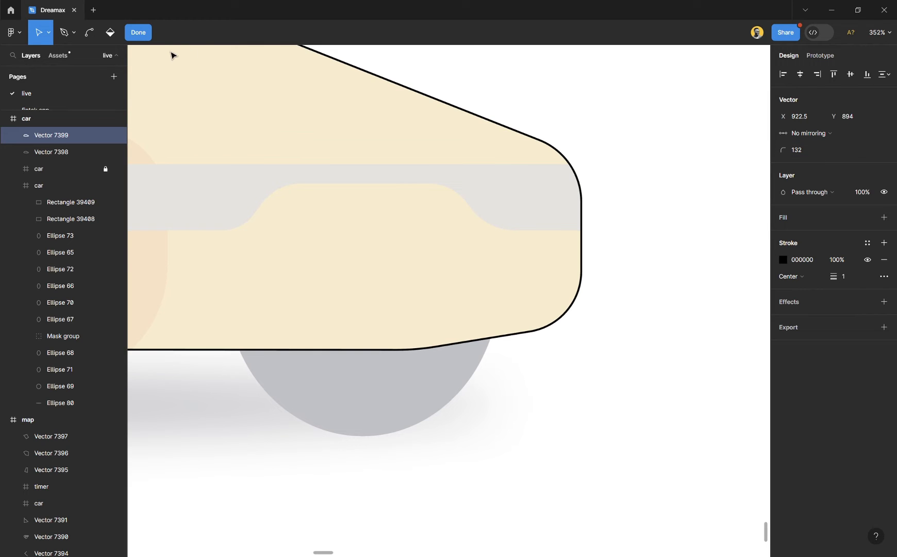
left_click(148, 39)
scroll(533, 255, "down", 5)
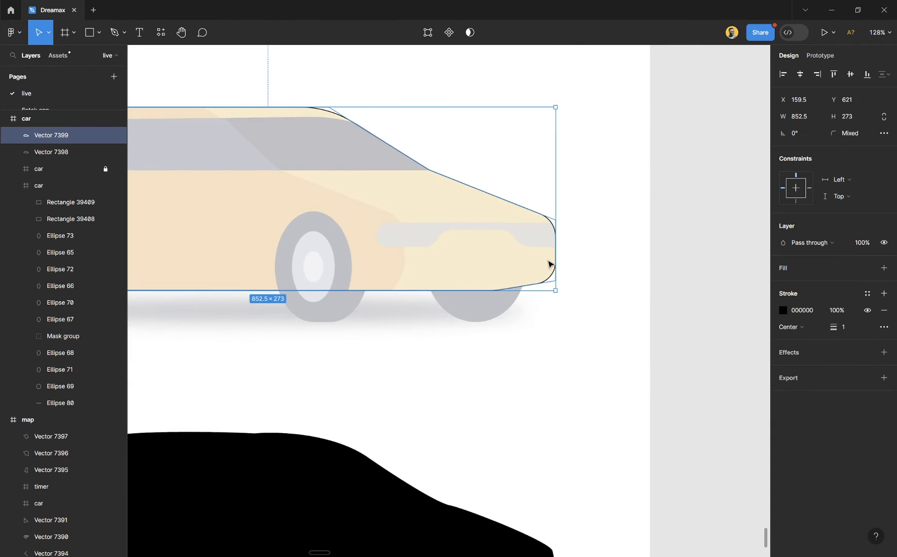
scroll(550, 263, "left", 4)
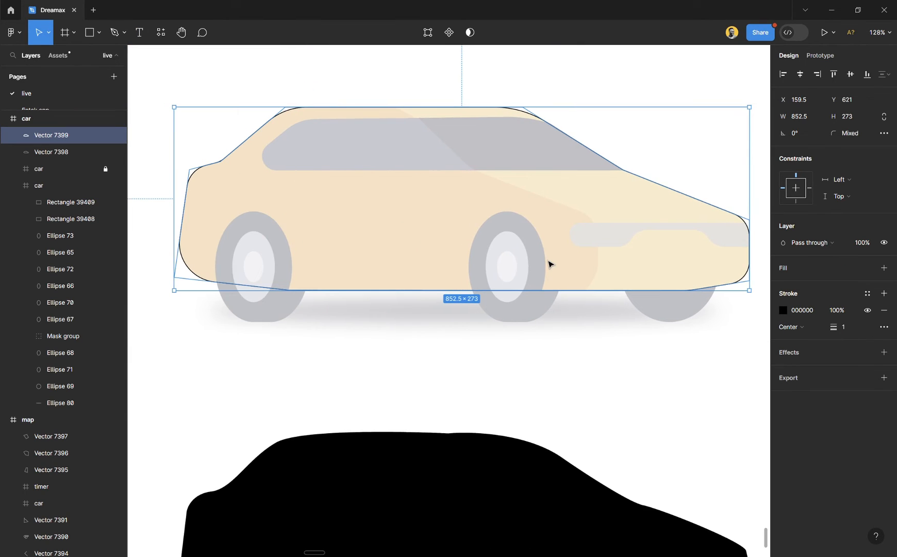
left_click(485, 382)
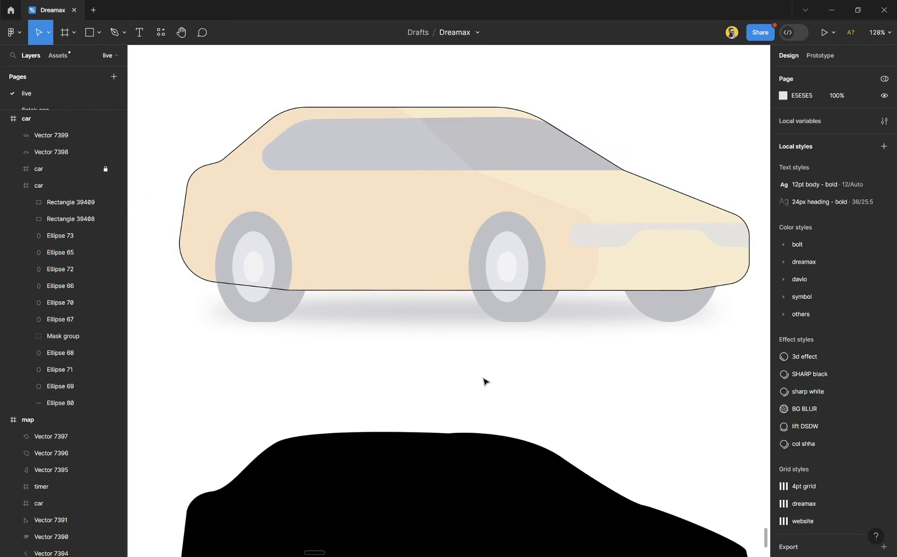
- Draw an ellipse of about 33 × 45 over the hub at the centre of the rear wheel
left_click(241, 290)
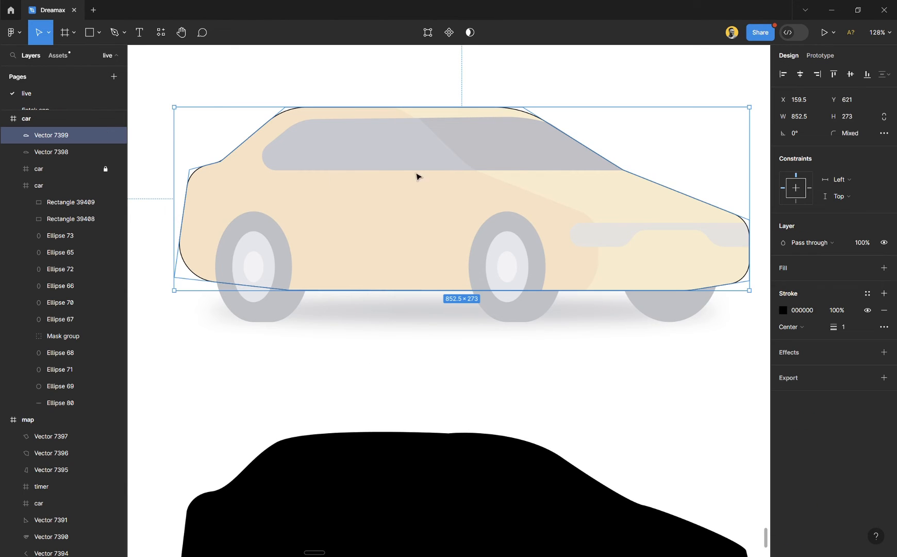
scroll(212, 289, "up", 5)
scroll(230, 286, "down", 3)
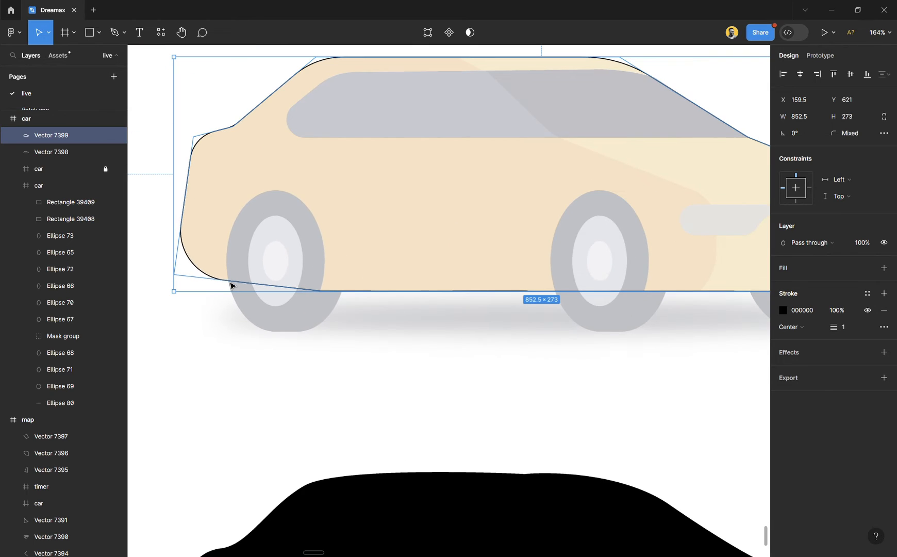
scroll(283, 274, "left", 1)
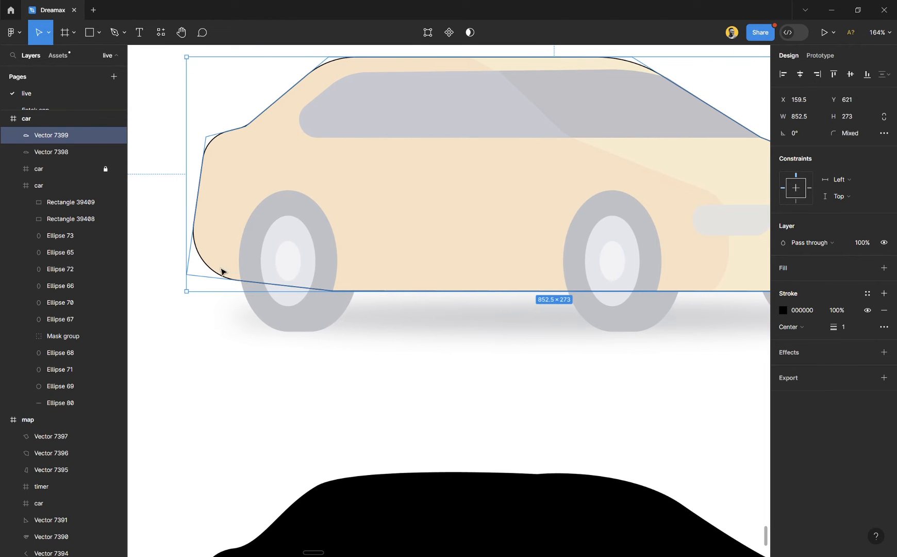
scroll(232, 260, "up", 4)
scroll(233, 265, "up", 2)
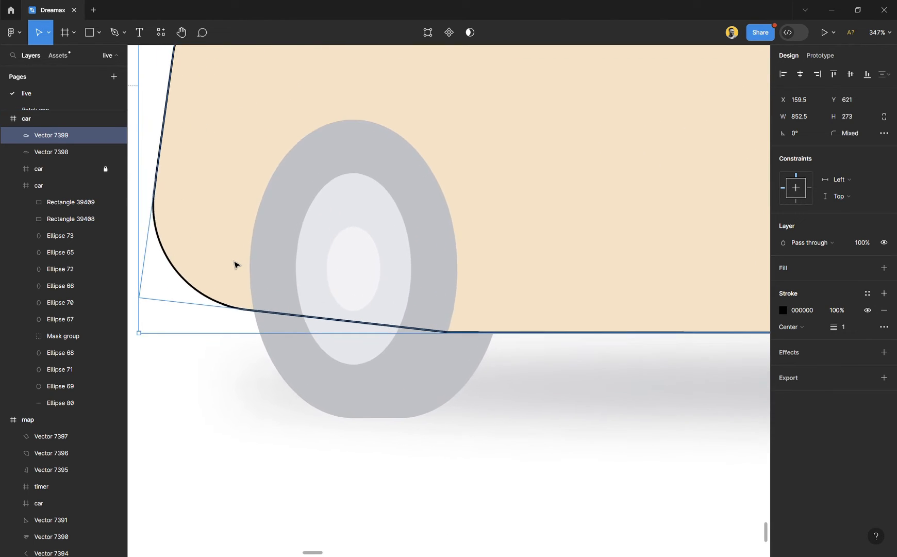
key("o")
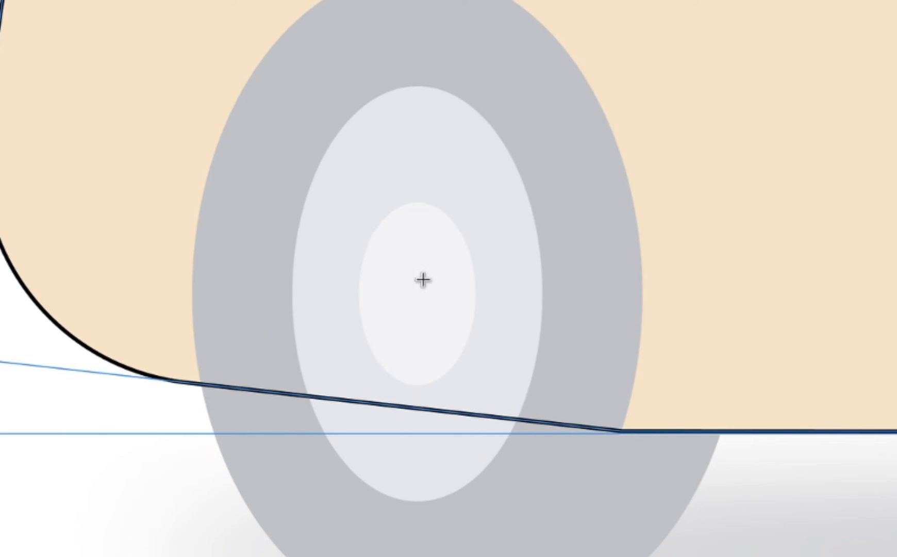
mouse_move(380, 207)
left_mouse_down()
mouse_move(497, 391)
mouse_move(512, 387)
left_mouse_up()
mouse_move(434, 300)
left_mouse_down()
mouse_move(427, 292)
mouse_move(428, 300)
left_mouse_up()
scroll(423, 315, "up", 4)
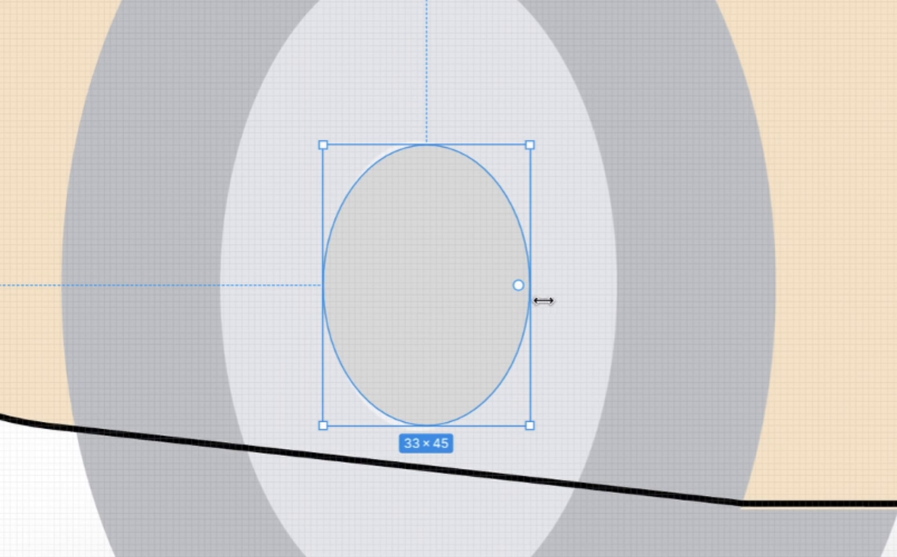
- Resize the hub ellipse to 30 × 47 to match the faded wheel centre and give it a black stroke
mouse_move(543, 301)
left_mouse_down()
mouse_move(514, 302)
mouse_move(530, 302)
left_mouse_up()
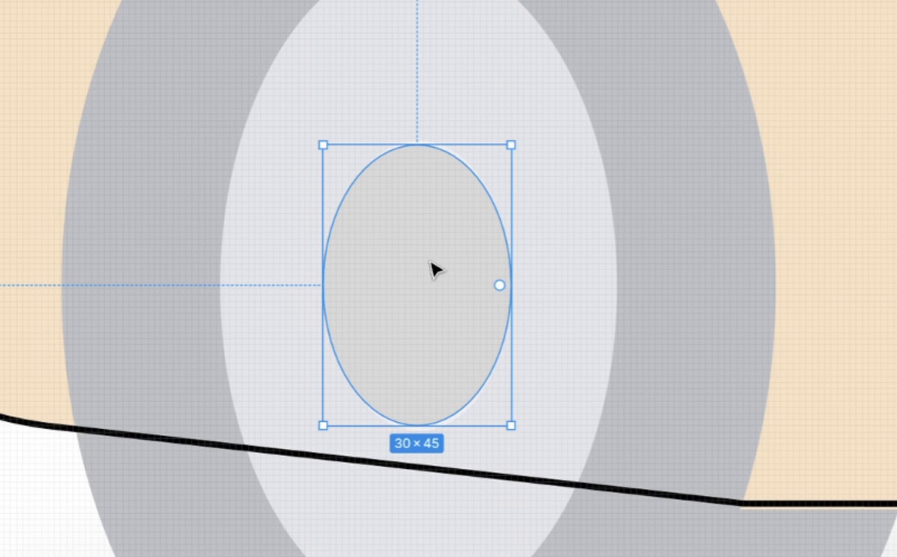
scroll(407, 325, "up", 3)
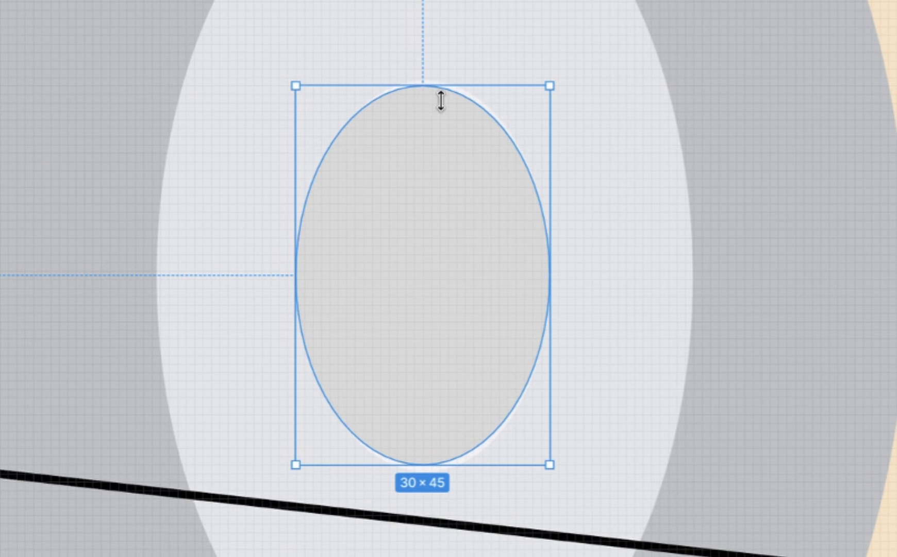
left_click_drag(441, 100, 442, 93)
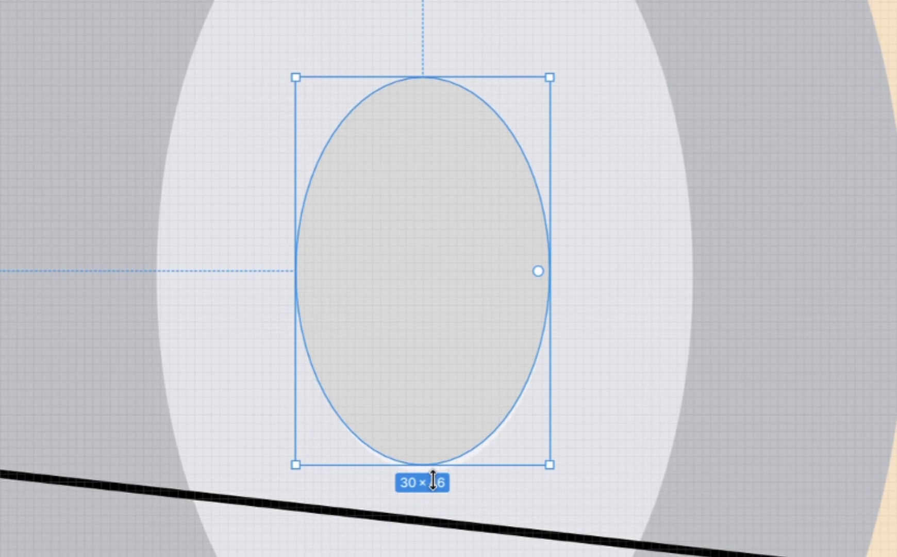
left_click_drag(433, 480, 433, 488)
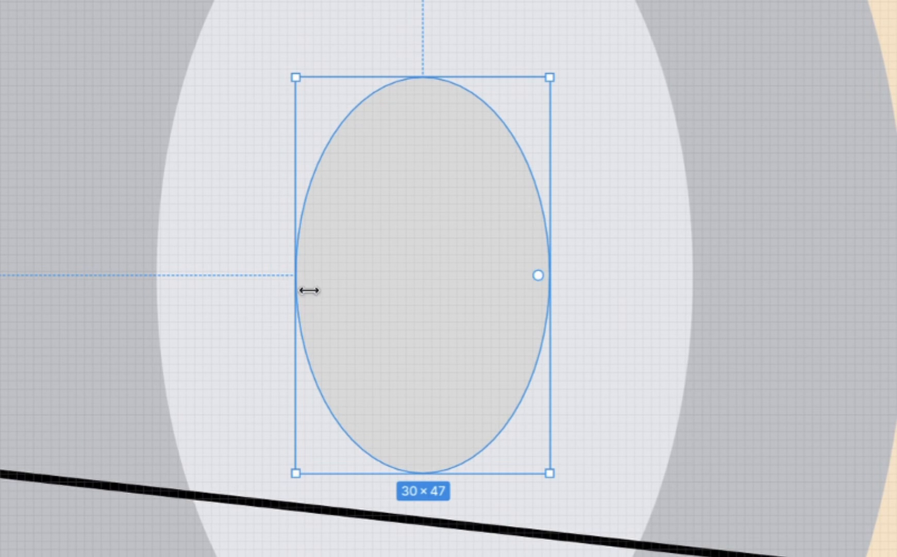
mouse_move(309, 290)
left_mouse_down()
mouse_move(326, 294)
mouse_move(315, 295)
left_mouse_up()
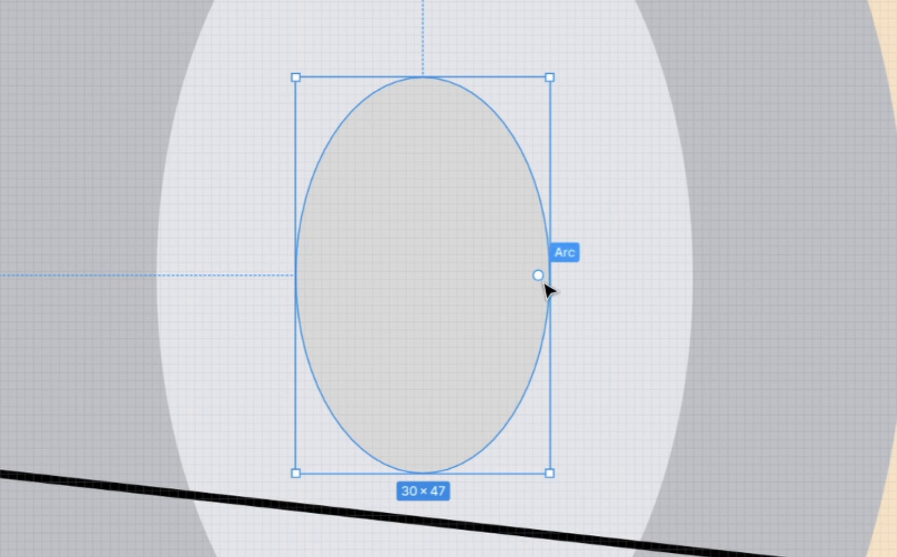
scroll(418, 362, "down", 3)
scroll(414, 356, "down", 1)
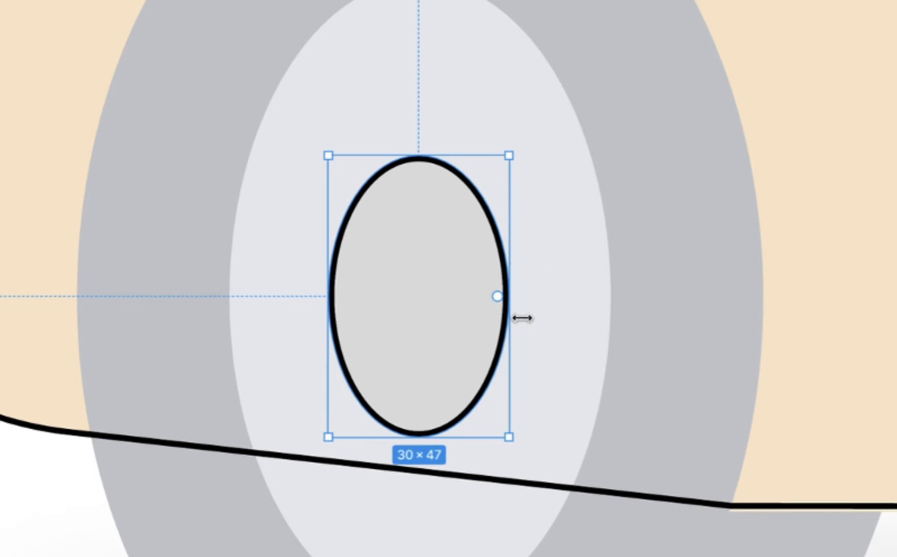
- Duplicate the hub ellipse, enlarge the copy from its centre to 66 × 107 over the rim, and place it behind the hub
mouse_move(522, 320)
left_mouse_down()
mouse_move(463, 306)
mouse_move(525, 328)
left_mouse_up()
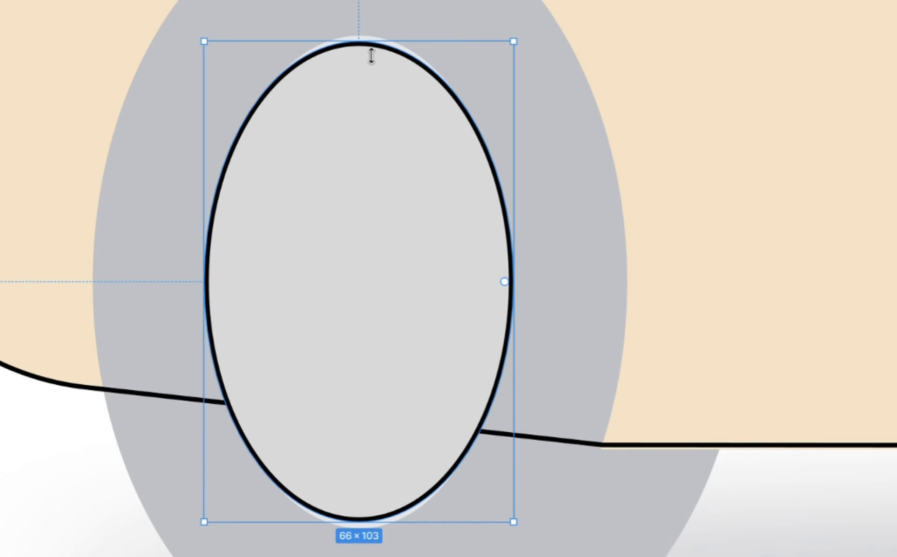
mouse_move(371, 54)
left_mouse_down()
mouse_move(374, 9)
mouse_move(374, 170)
mouse_move(384, 46)
left_mouse_up()
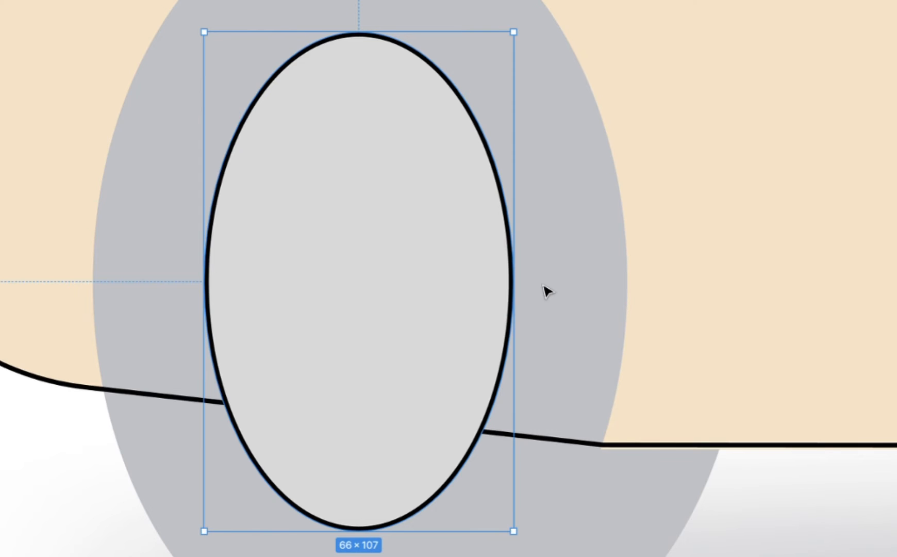
key("super+[")
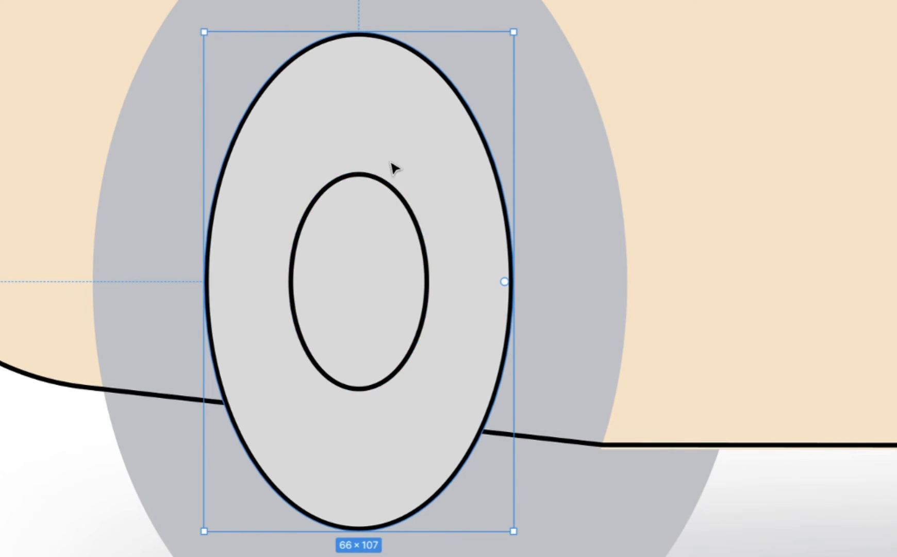
- Duplicate the rim ellipse and enlarge the copy from its centre to match the width and height of the rear tyre
left_click(427, 264)
left_click(491, 184)
left_click(389, 274)
scroll(387, 353, "down", 2)
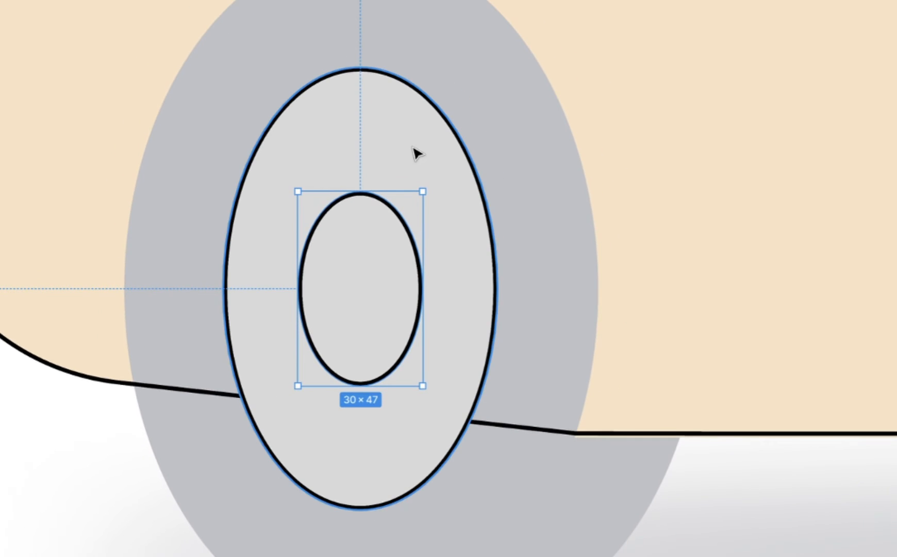
left_click(416, 153)
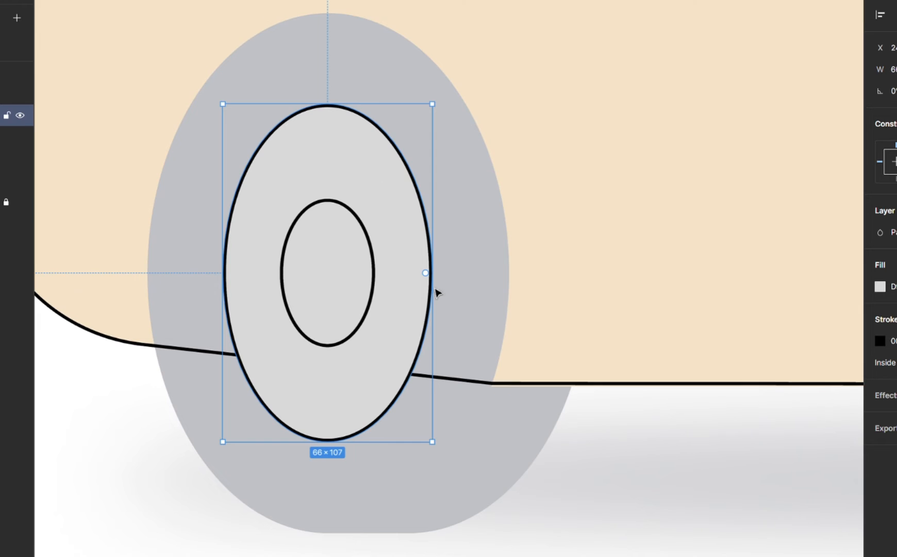
left_click_drag(442, 294, 519, 314)
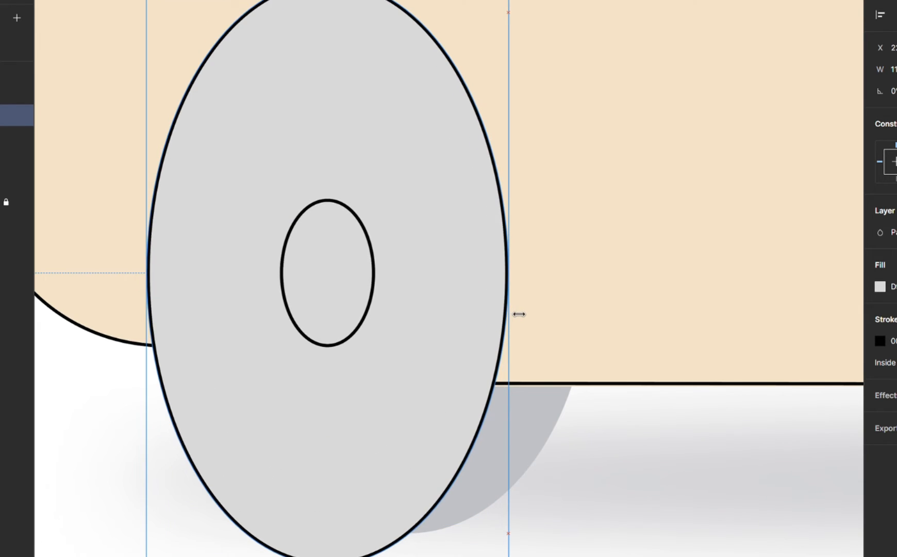
scroll(340, 117, "up", 2)
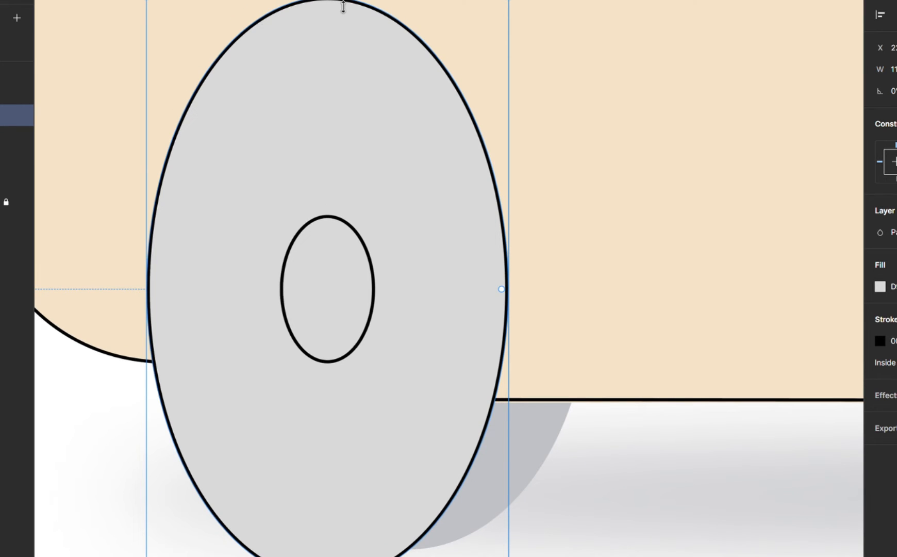
left_click_drag(343, 6, 344, 37)
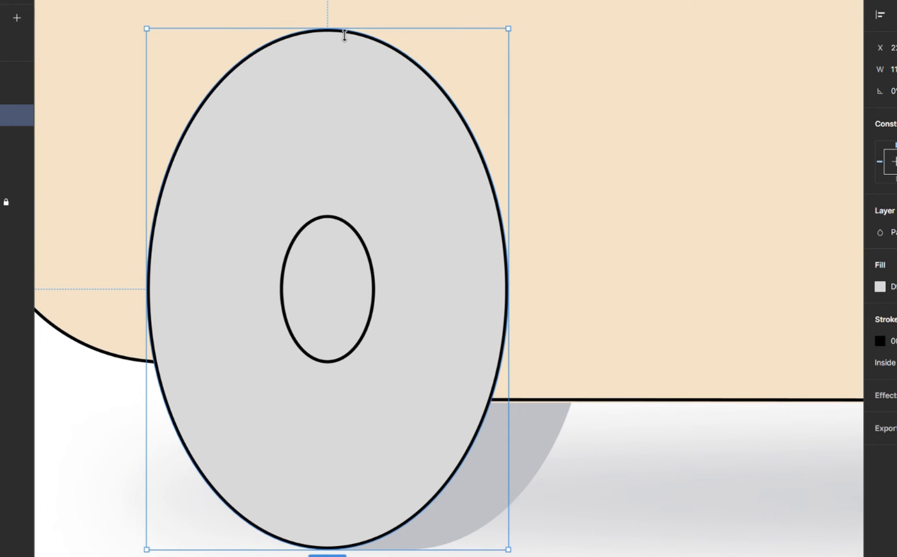
- Move the tyre ellipse back one layer behind the rim ellipse, undoing the extra send to the very back
key("ctrl+bracketleft")
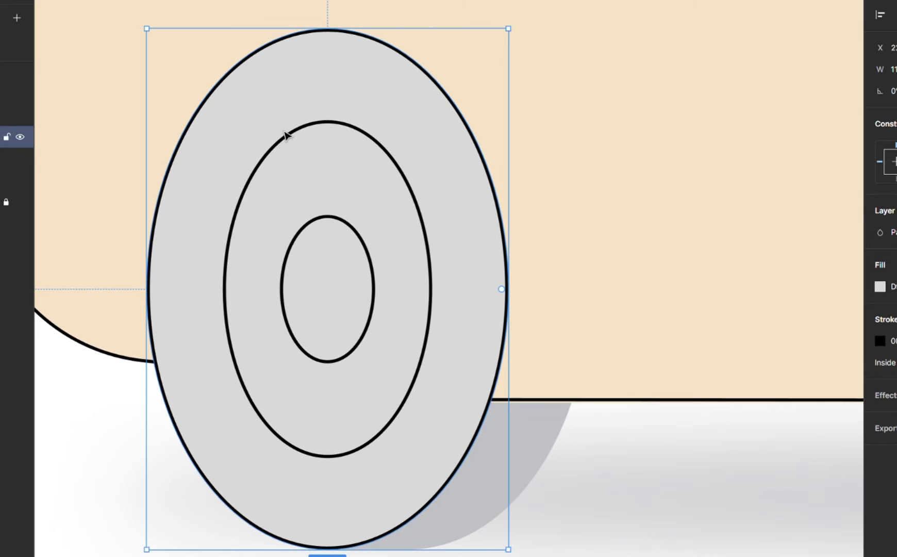
key("bracketleft")
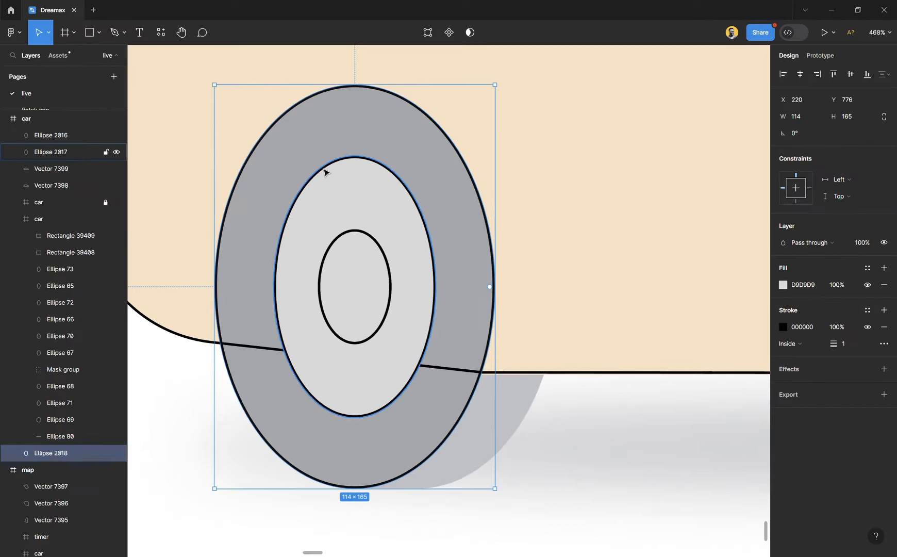
key("ctrl+z")
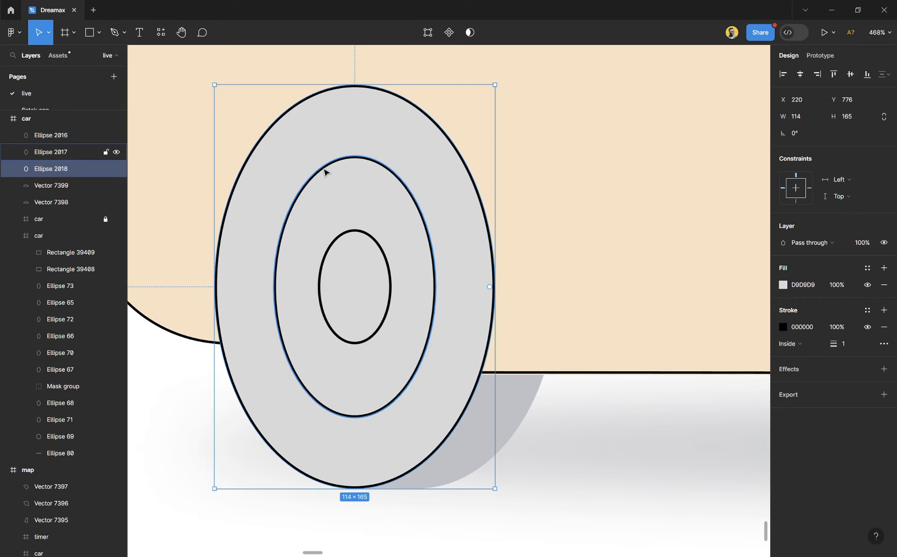
- Duplicate the tyre ellipse and shift the copy horizontally to X 246 over the faded inner side of the rear tyre
scroll(380, 391, "down", 3)
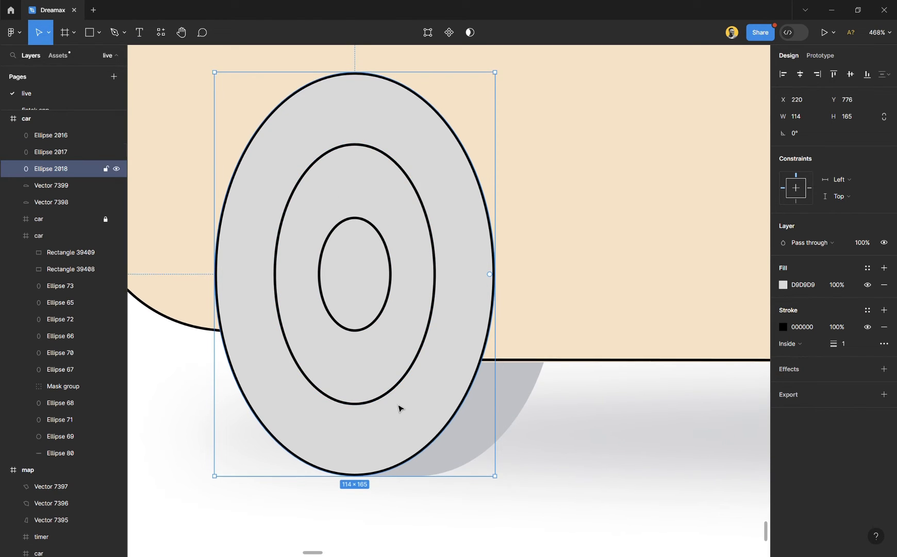
scroll(499, 367, "up", 3, "ctrl")
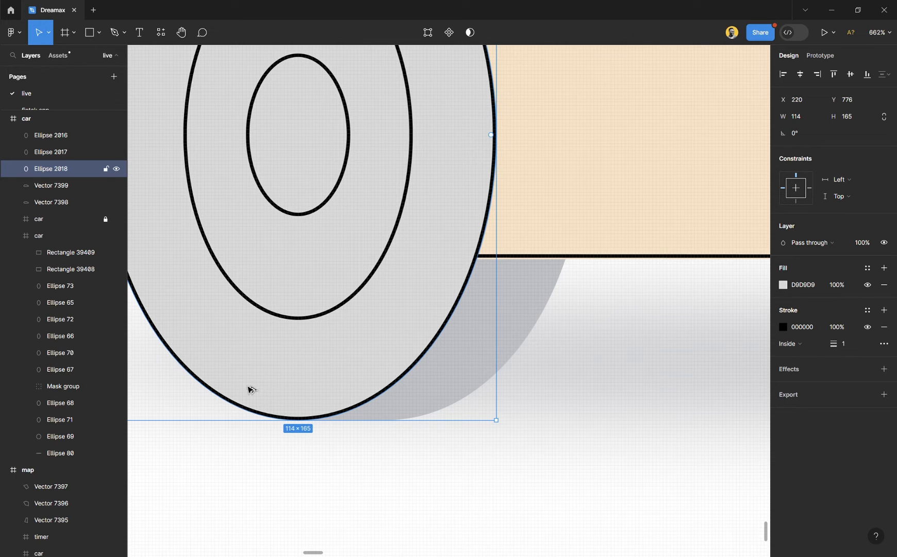
left_click_drag(251, 390, 343, 385)
scroll(475, 327, "down", 3, "ctrl")
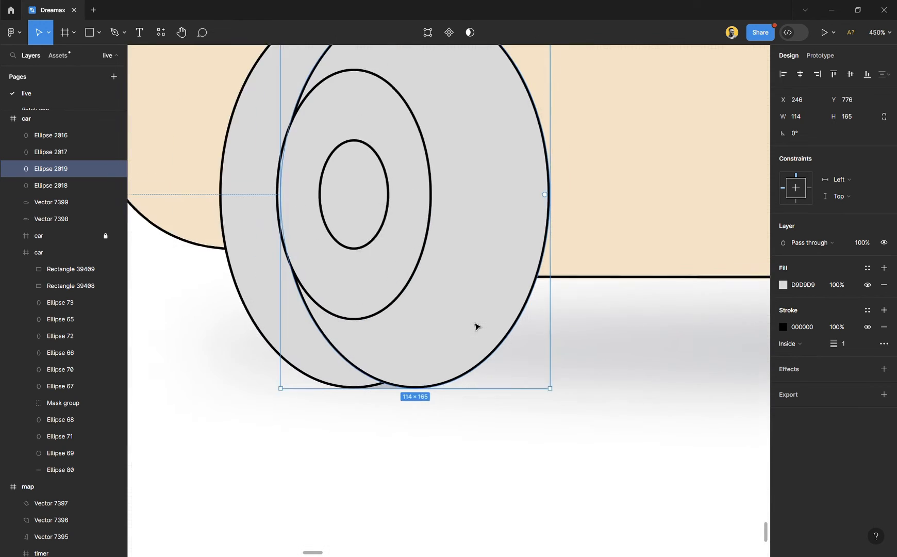
scroll(475, 326, "down", 5, "ctrl")
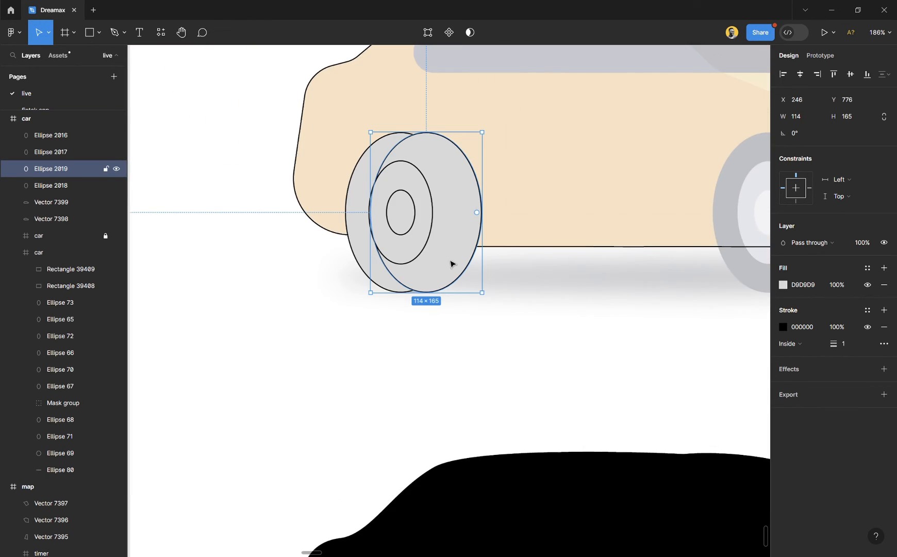
- Place a test copy of the tyre ellipse in the empty area below the car, discarding any extra duplicates
left_click_drag(461, 256, 260, 433, "alt")
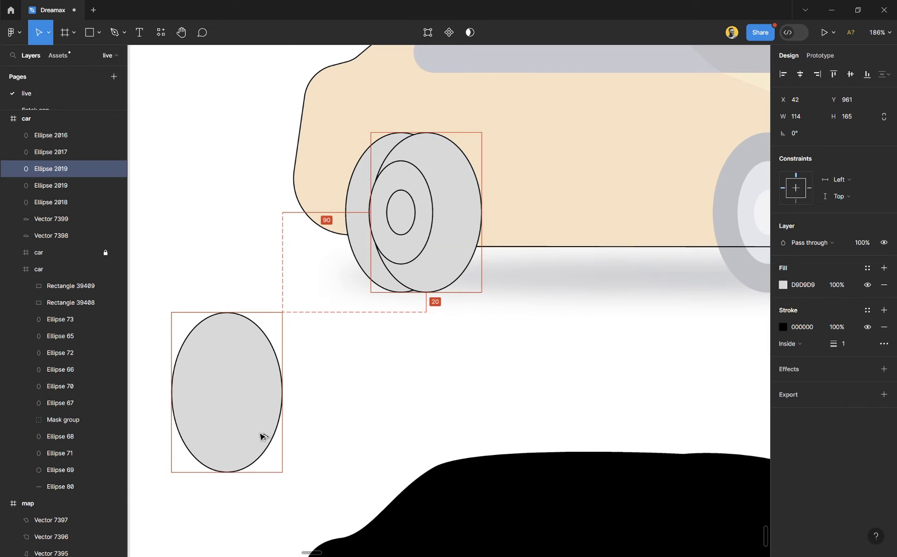
scroll(242, 409, "down", 3)
scroll(191, 310, "up", 4, "ctrl")
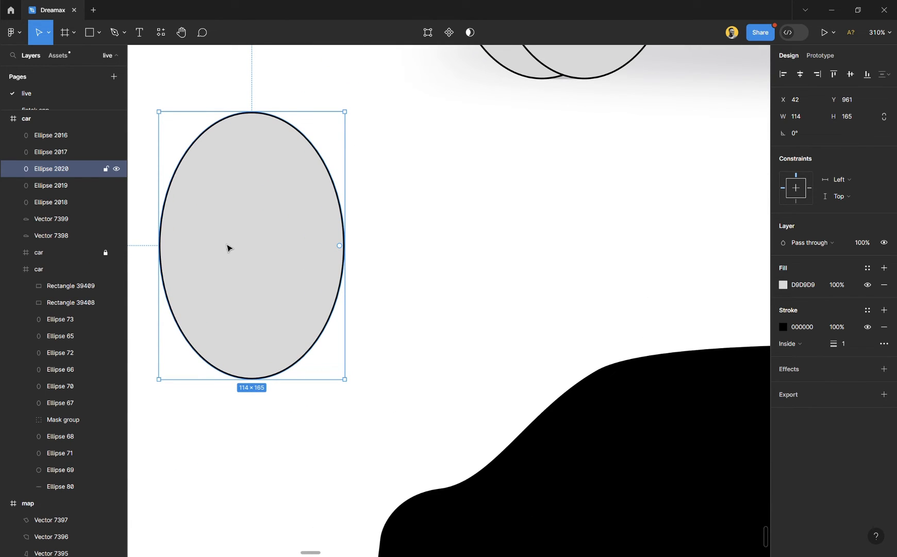
key("ctrl+d")
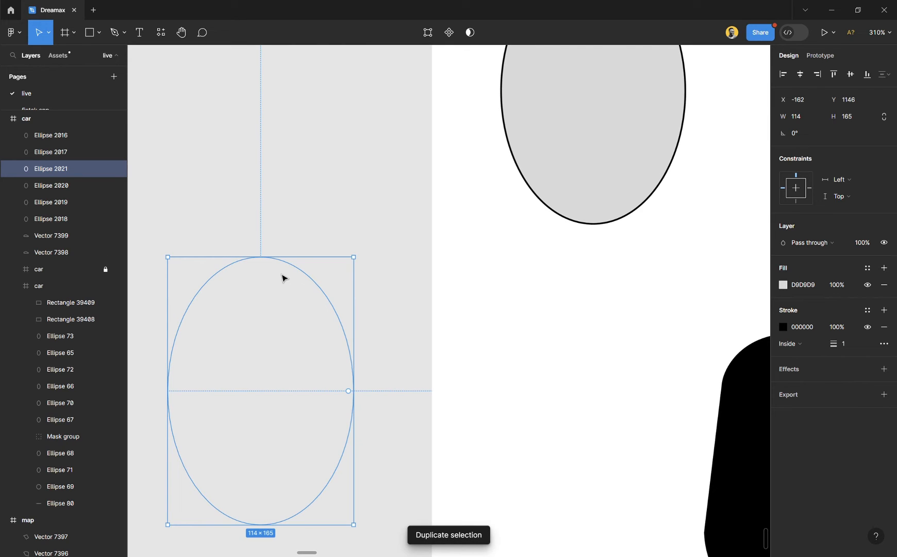
key("ctrl+z")
key("shift+2")
scroll(304, 286, "down", 4, "ctrl")
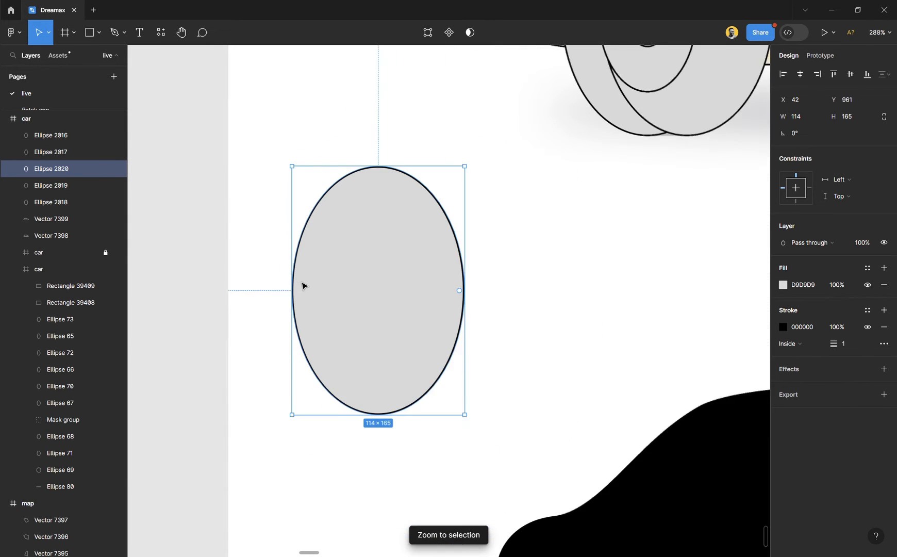
scroll(305, 286, "up", 1, "ctrl")
scroll(305, 286, "right", 4)
scroll(245, 313, "left", 4)
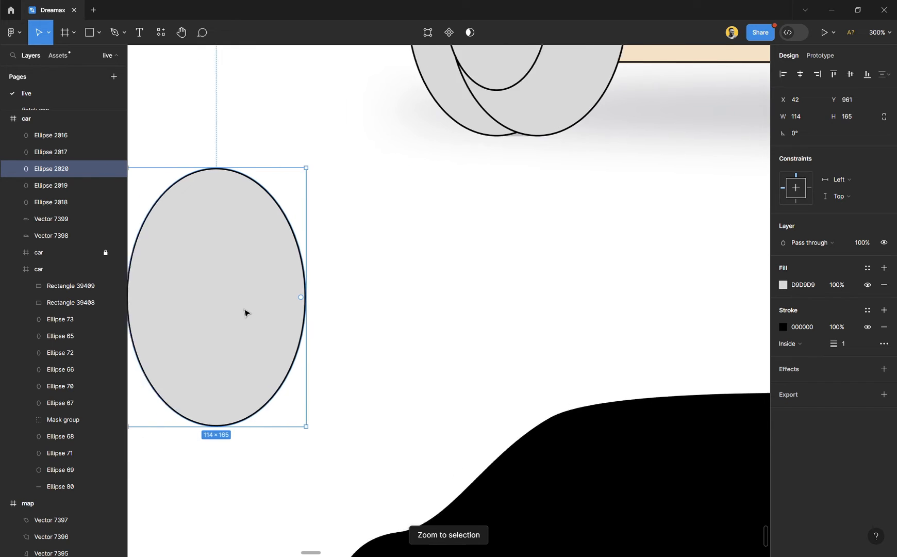
key("ctrl+d")
left_click_drag(287, 324, 477, 328)
key("Delete")
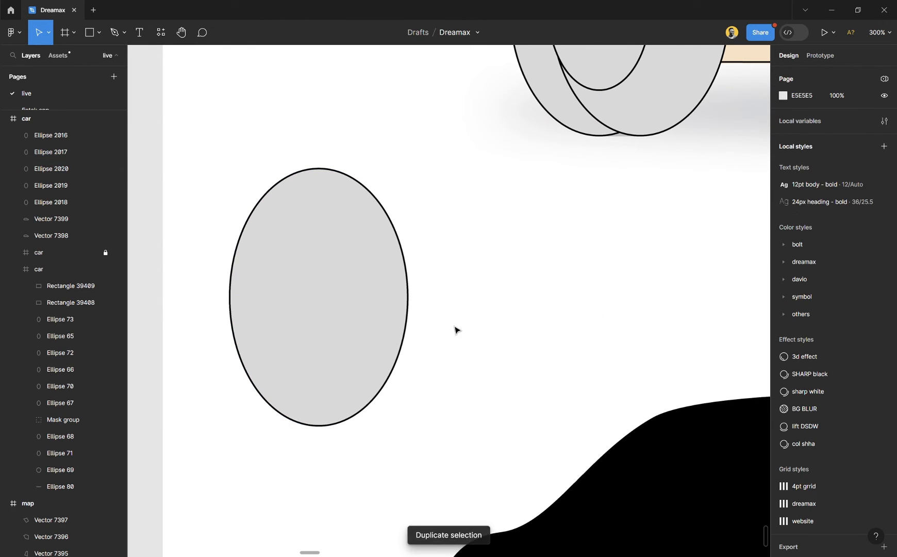
- Duplicate the test ellipse sideways to X 96 so the two overlap, and delete both test ellipses
left_click(316, 338)
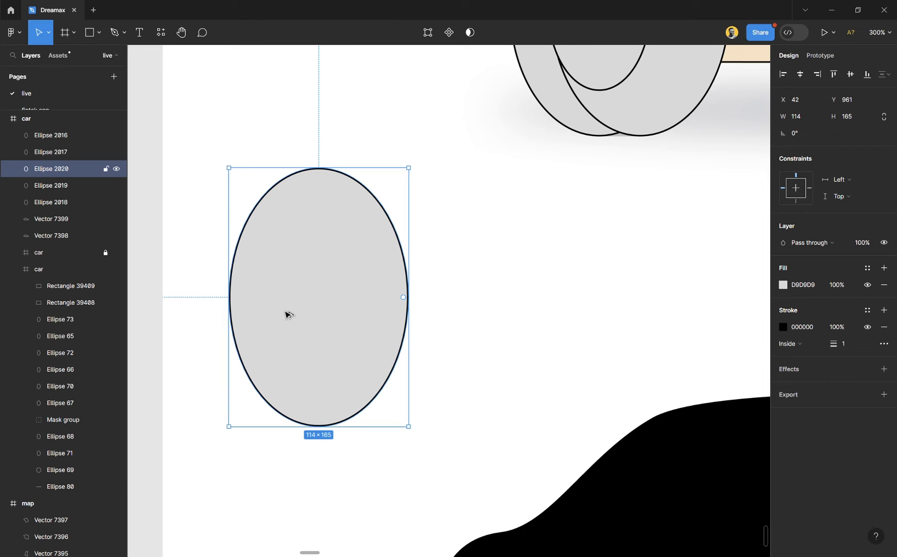
left_click_drag(290, 315, 372, 312)
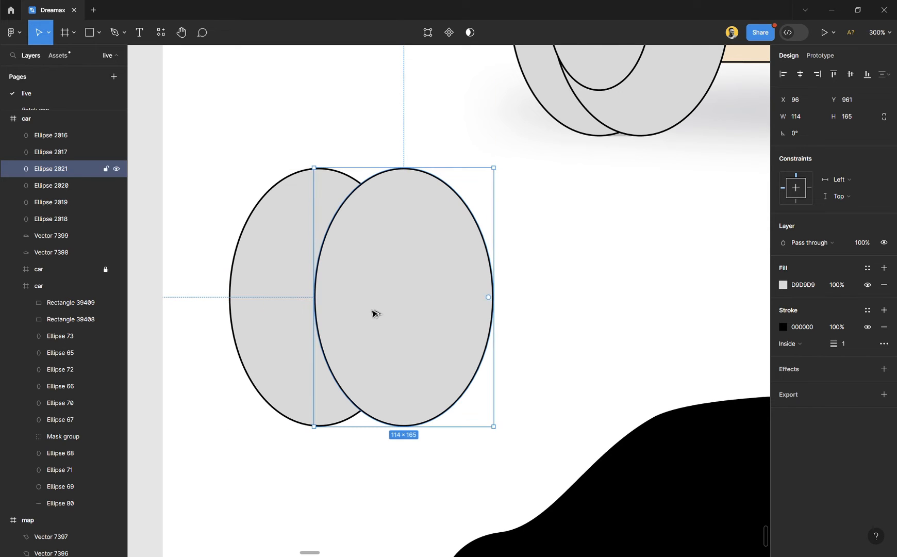
left_click(287, 387, "shift")
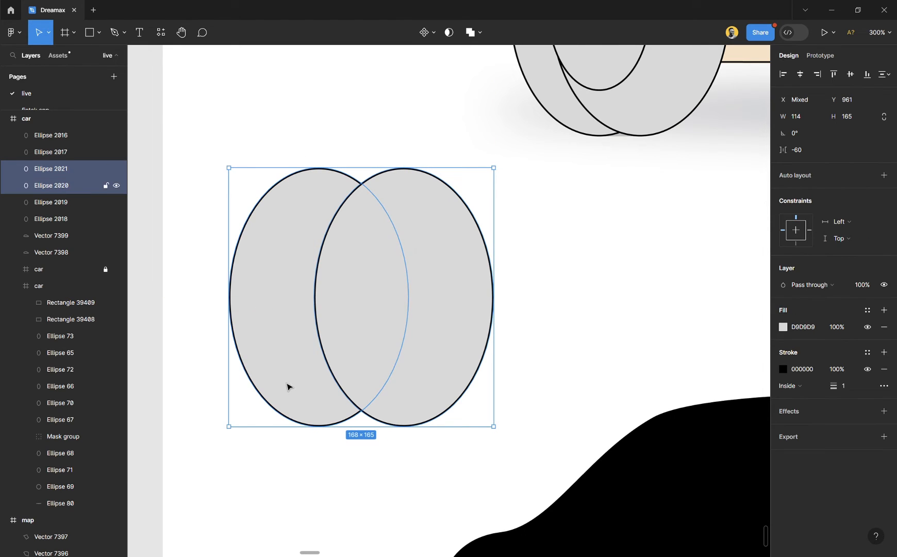
left_click(527, 279)
left_click_drag(550, 265, 288, 347)
key("Delete")
- Send the offset tyre ellipse back two layers, behind the outer tyre ellipse and the top car body vector
scroll(317, 330, "down", 5)
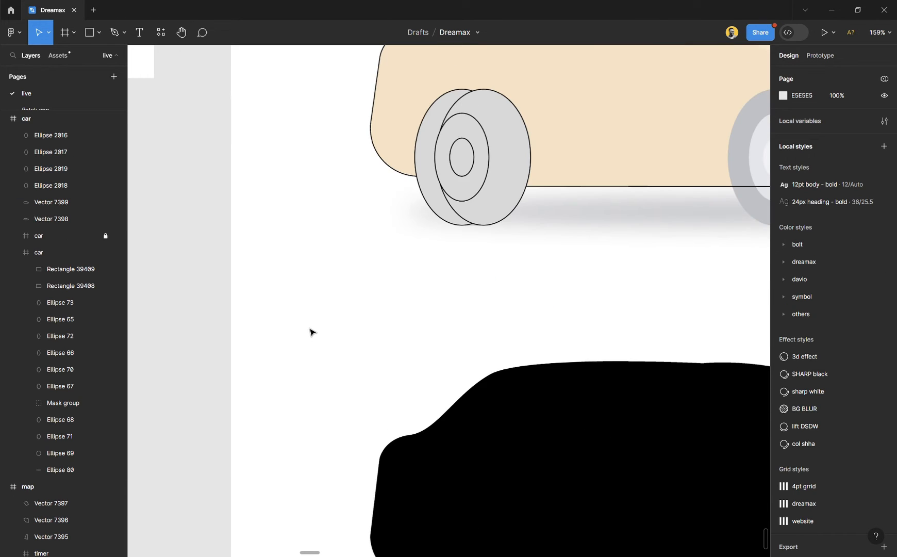
scroll(519, 250, "up", 4)
scroll(511, 222, "up", 2)
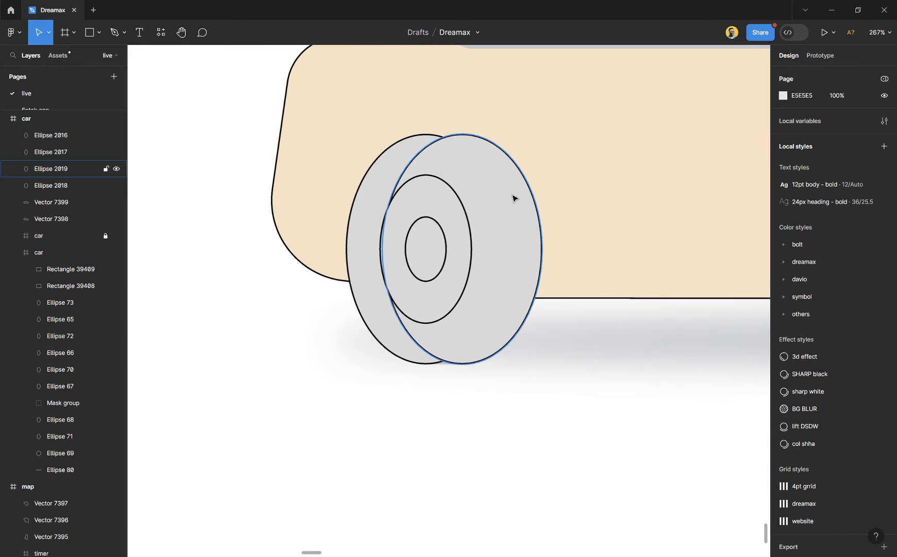
left_click(513, 196)
key("ctrl+bracketleft")
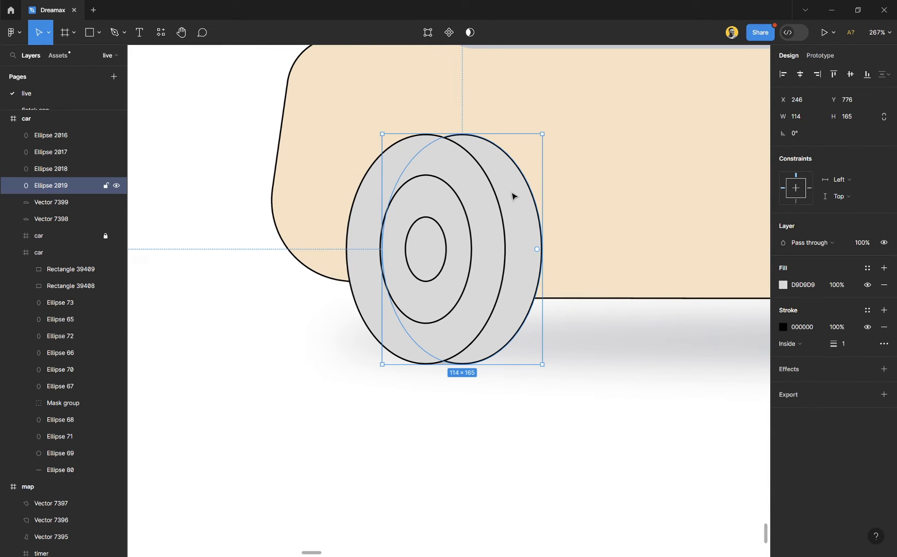
key("ctrl+bracketleft")
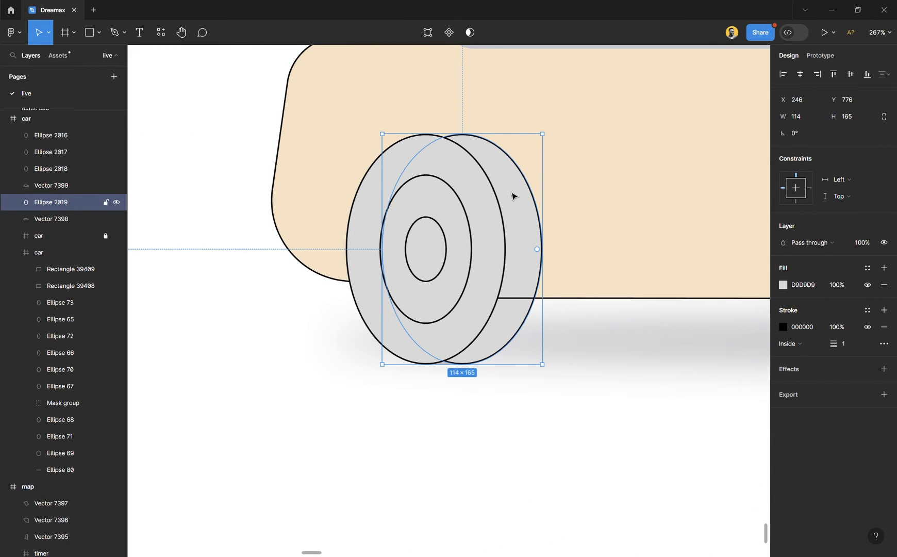
left_click(516, 400)
- Draw a 32 × 10 rectangle over the gap between the two tyre ellipses at the ground and give it a black stroke
scroll(451, 376, "up", 5)
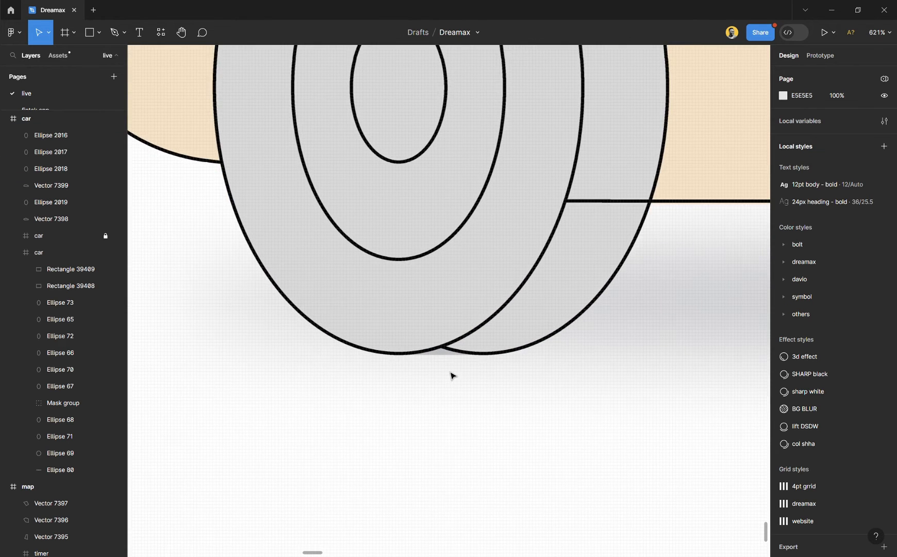
scroll(450, 376, "up", 5)
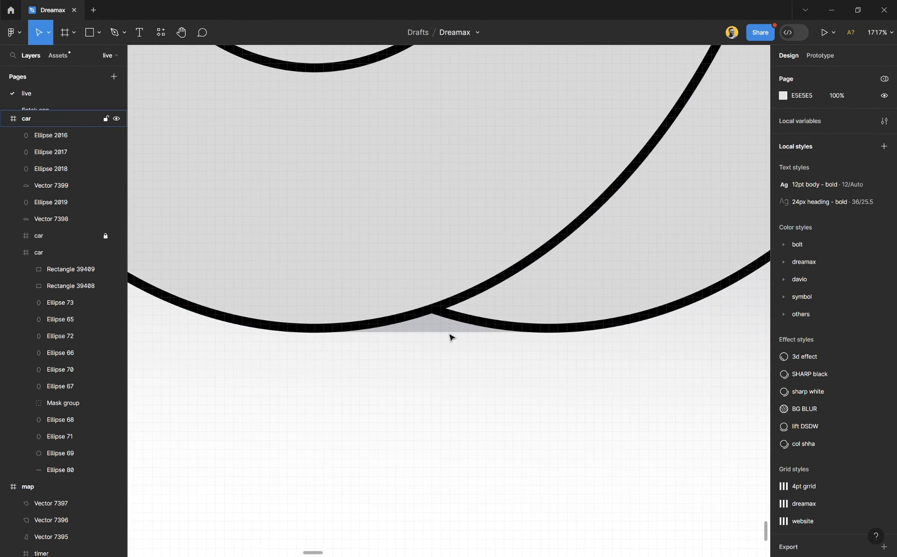
key("r")
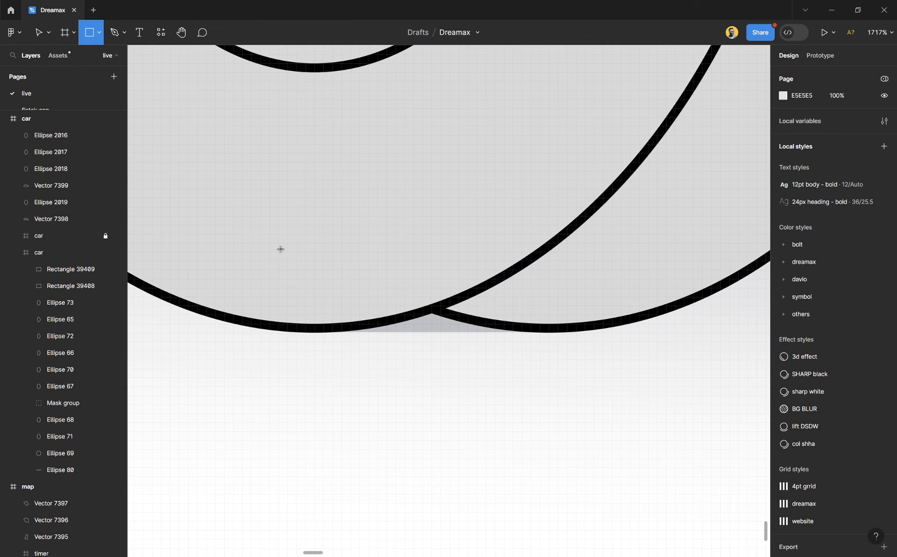
mouse_move(270, 243)
left_mouse_down()
mouse_move(531, 340)
mouse_move(563, 337)
left_mouse_up()
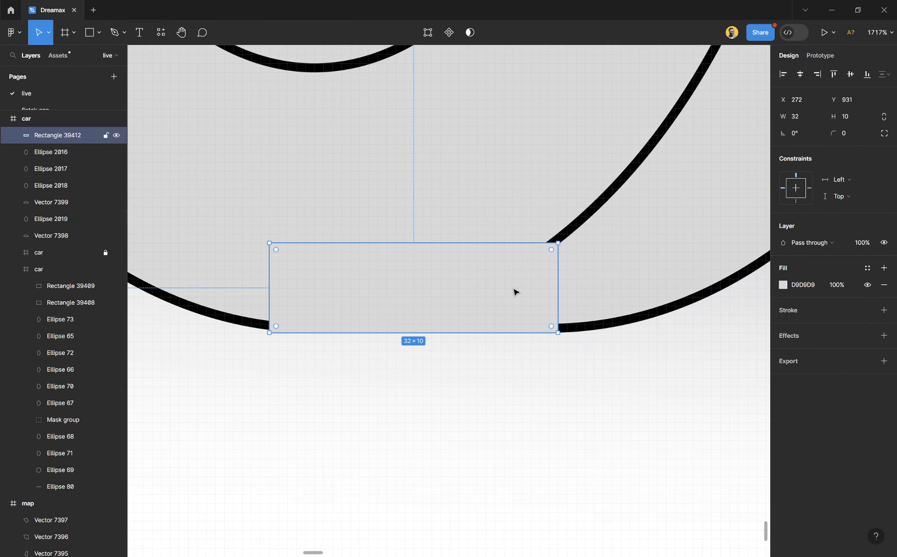
left_click(785, 311)
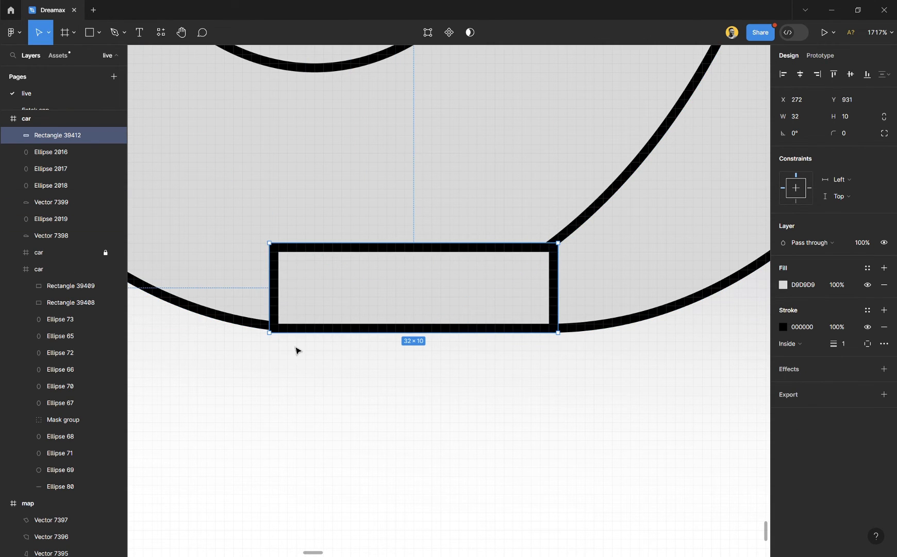
- Narrow the rectangle from both sides to 26 × 10 with X 276, so it spans the lowest points of the tyre ellipses
scroll(273, 319, "up", 5)
left_click_drag(276, 290, 337, 288)
scroll(488, 343, "right", 5)
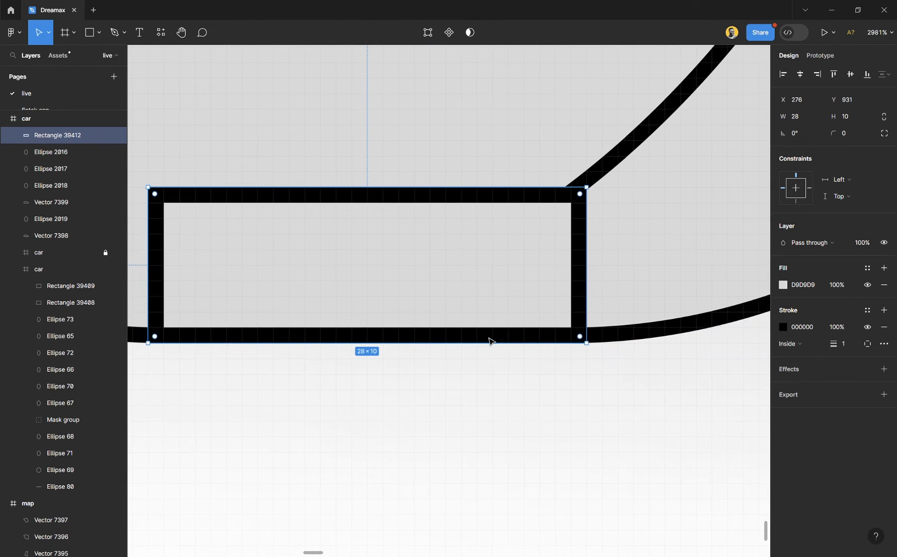
left_click_drag(595, 289, 564, 283)
left_click(399, 384)
- Send the gap-filling rectangle to the back of the frame, behind both tyre ellipses
scroll(419, 314, "down", 3)
left_click(421, 307)
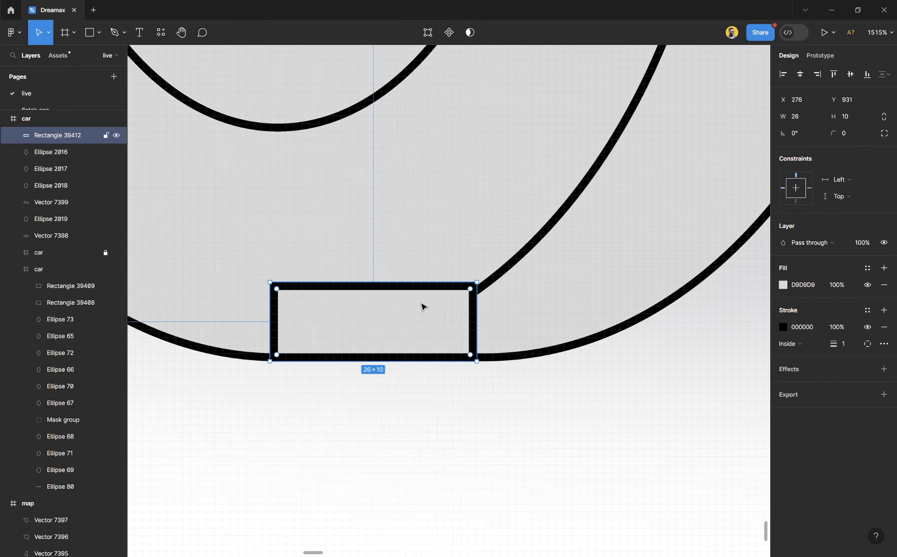
key("ctrl+shift+bracketleft")
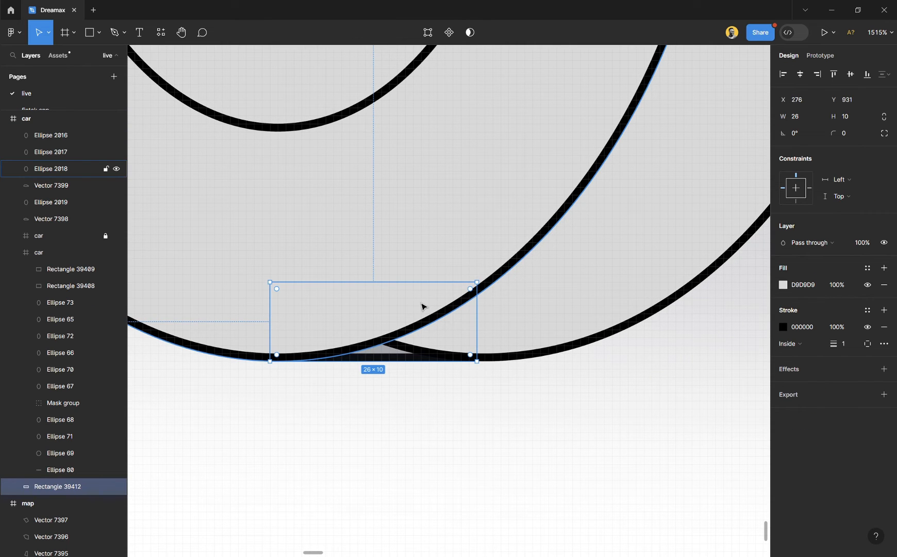
left_click(400, 407)
- Duplicate all ellipses and the rectangle of the rear wheel and align the copy over the faded front wheel
scroll(369, 396, "down", 10)
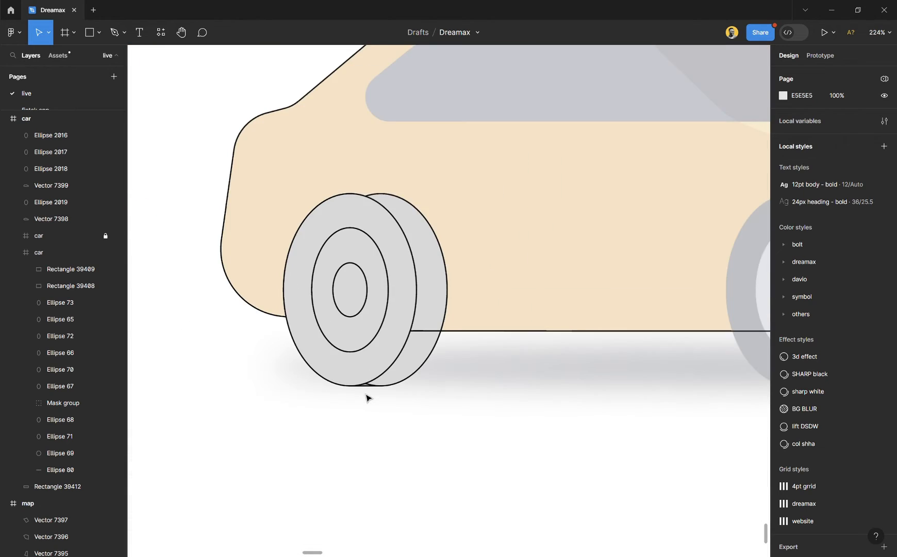
scroll(375, 398, "down", 2)
left_click_drag(450, 427, 332, 367)
left_click(361, 335, "shift")
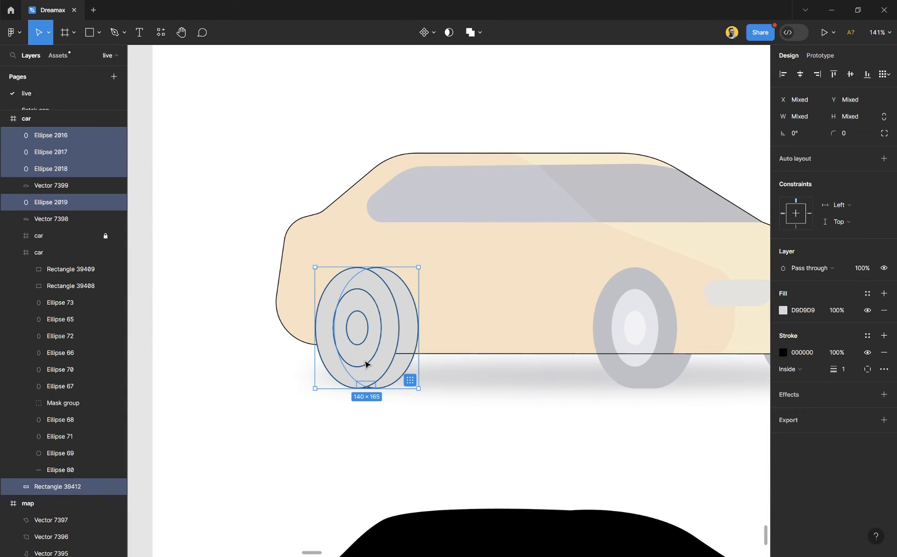
left_click_drag(359, 371, 617, 376)
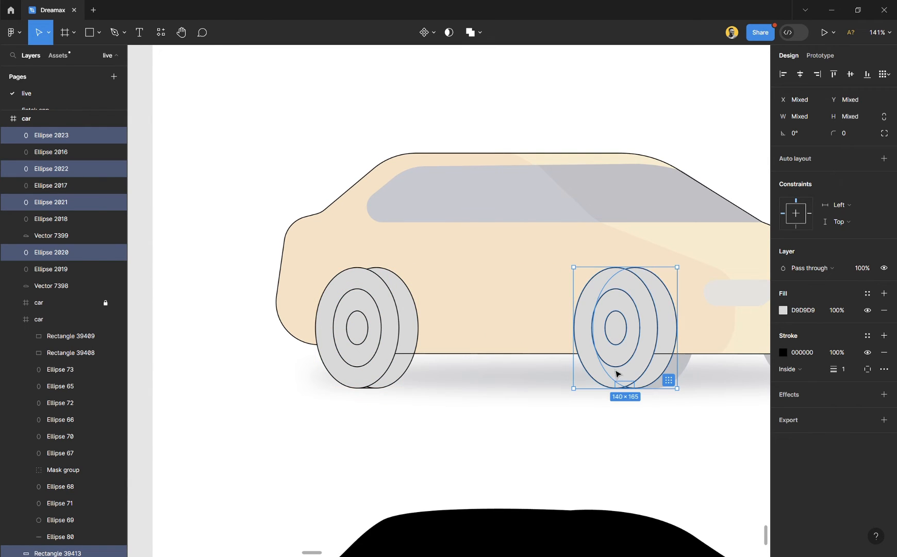
scroll(611, 372, "up", 5)
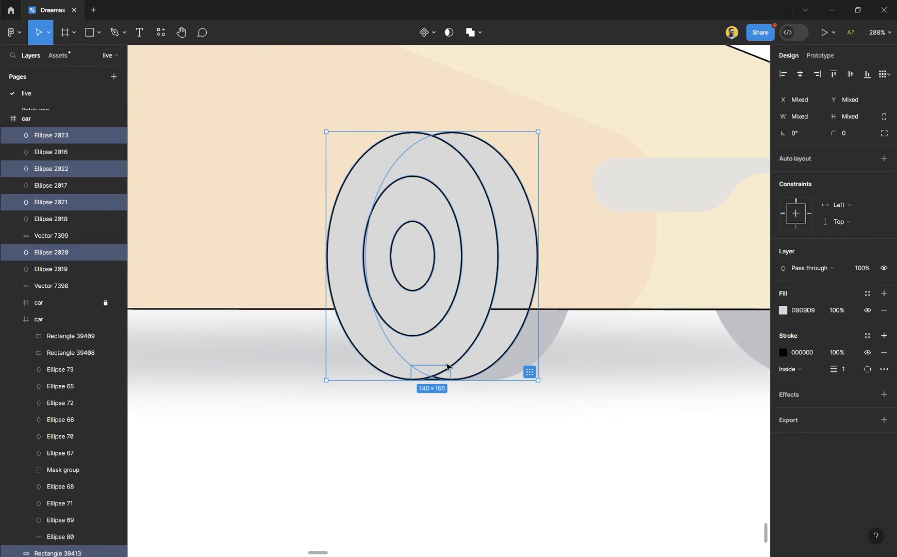
scroll(447, 367, "up", 4)
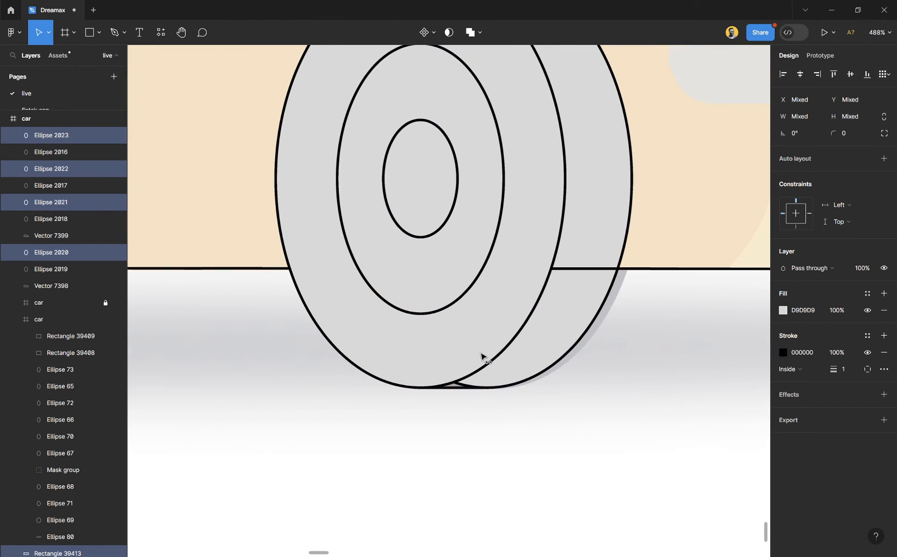
left_click_drag(482, 357, 489, 356)
scroll(377, 325, "down", 5)
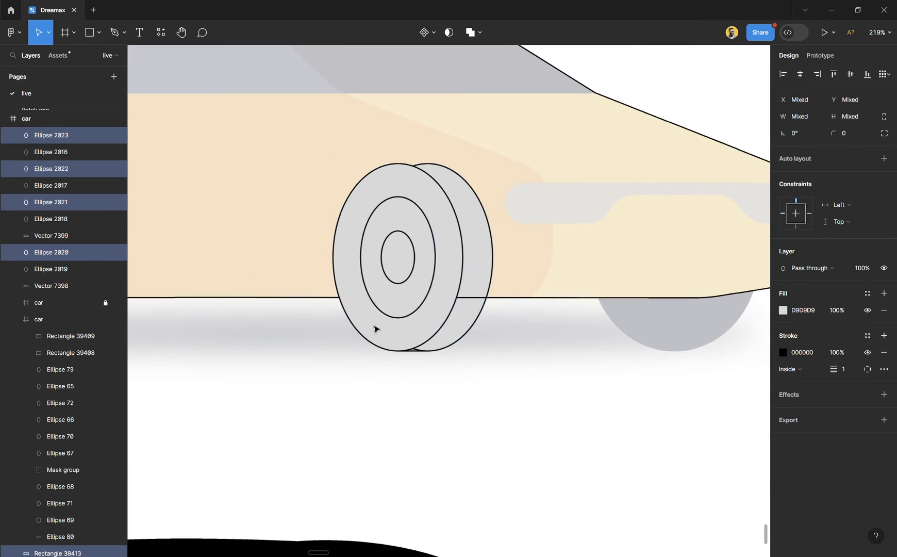
left_click(562, 378)
scroll(552, 375, "right", 1)
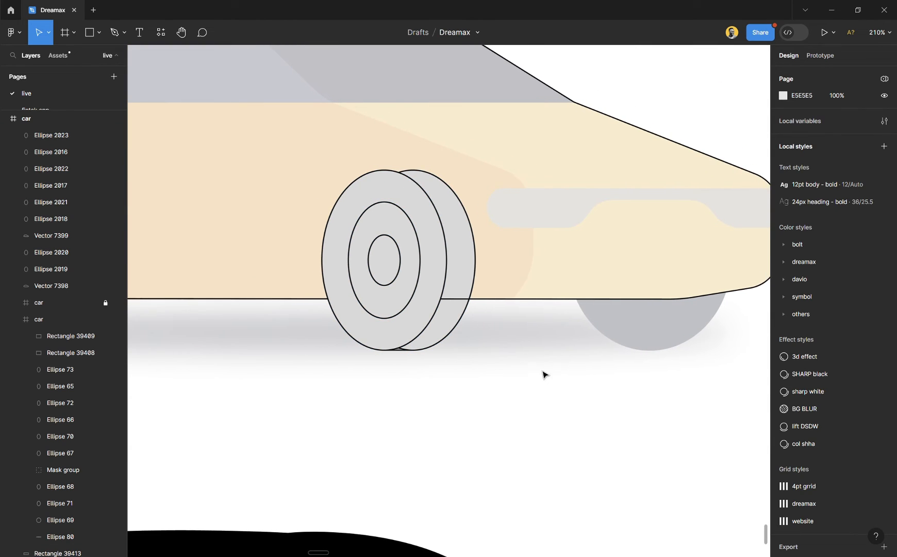
- Duplicate the front wheel's back tyre ellipse and place the copy over the faded wheel under the nose, at about X 837, Y 776
left_click(456, 337)
left_click_drag(453, 340, 687, 331, "alt")
scroll(670, 335, "right", 5)
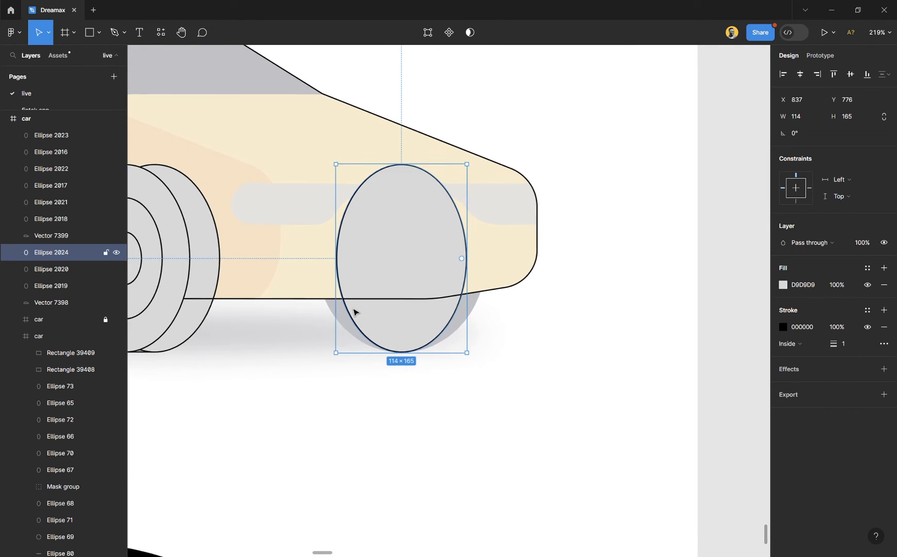
- Resize the copied ellipse into a circle that matches the faded wheel under the nose, keeping its lowest point on the ground
scroll(354, 311, "up", 4)
scroll(395, 263, "down", 4)
scroll(413, 206, "up", 1)
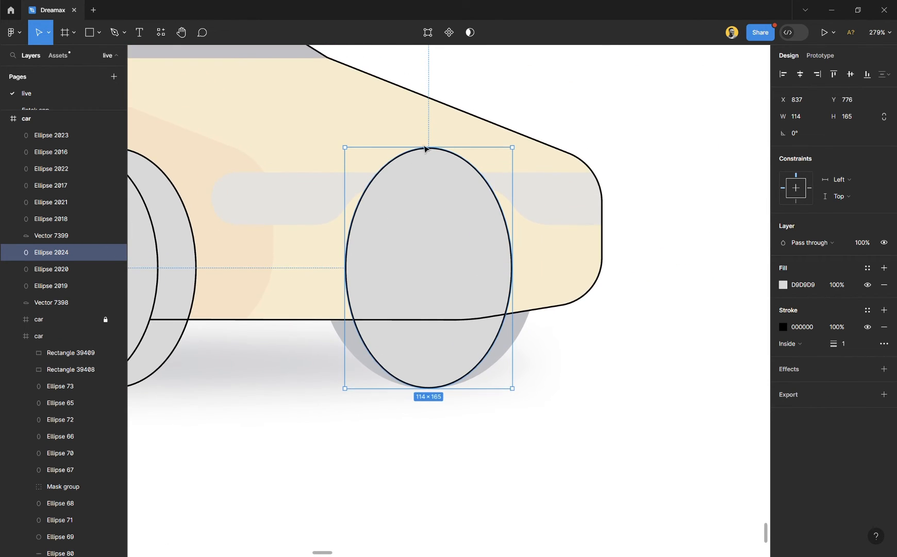
left_click_drag(435, 154, 437, 188)
left_click(639, 347)
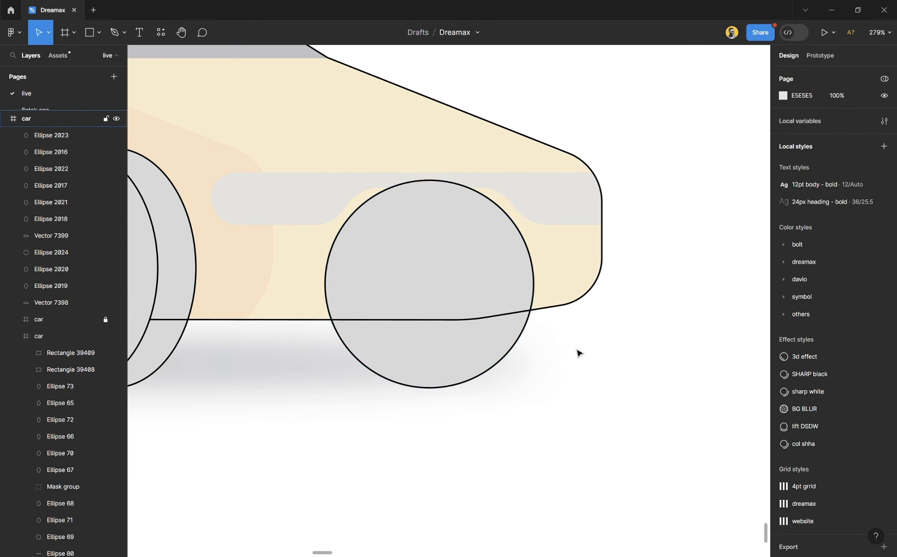
- Start a Pen path along the side window's slanted rear edge, from about X 348.5, Y 638 down to X 252.5, Y 713.5
scroll(579, 352, "down", 5)
scroll(537, 341, "up", 2)
scroll(386, 310, "down", 3)
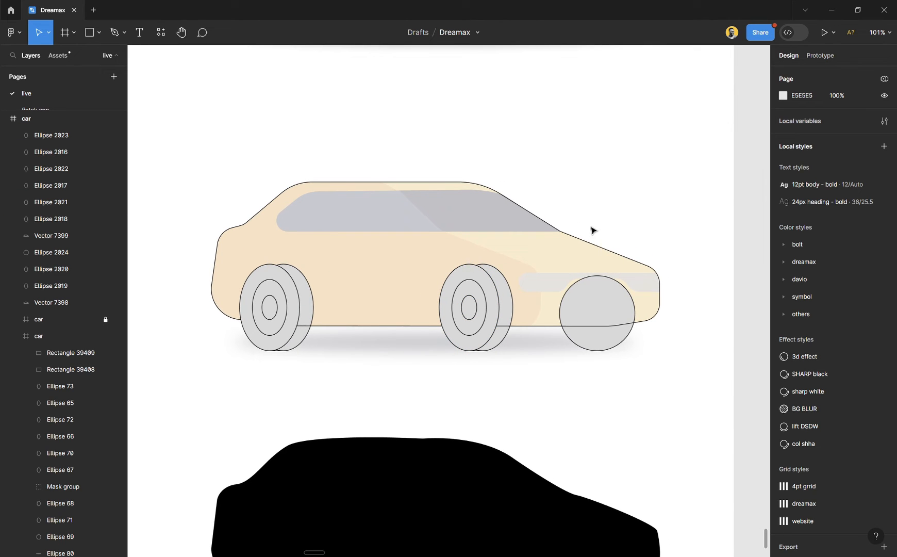
scroll(431, 194, "up", 5)
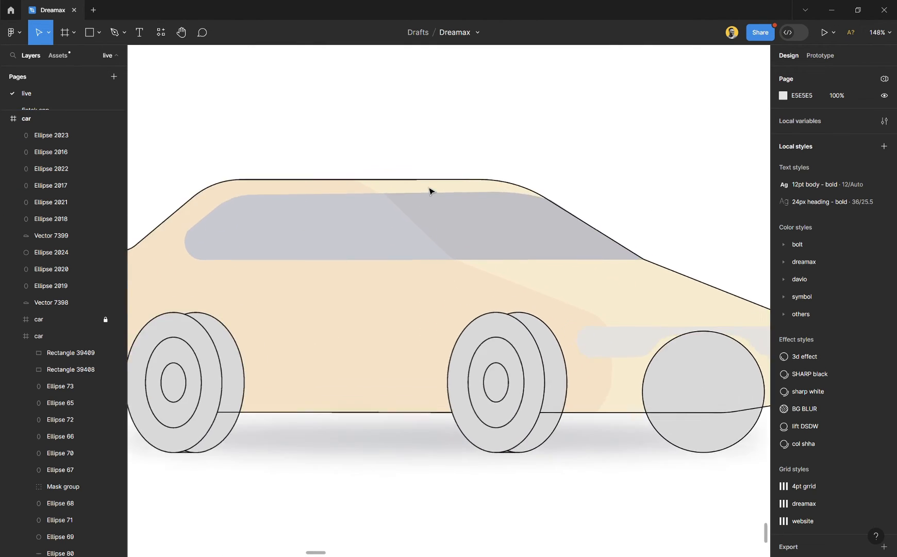
scroll(564, 206, "left", 2)
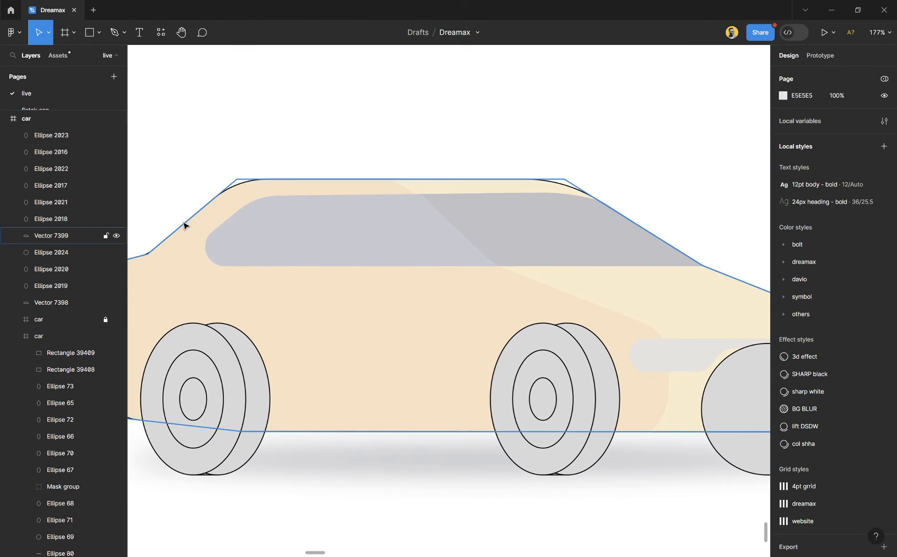
scroll(205, 248, "up", 5)
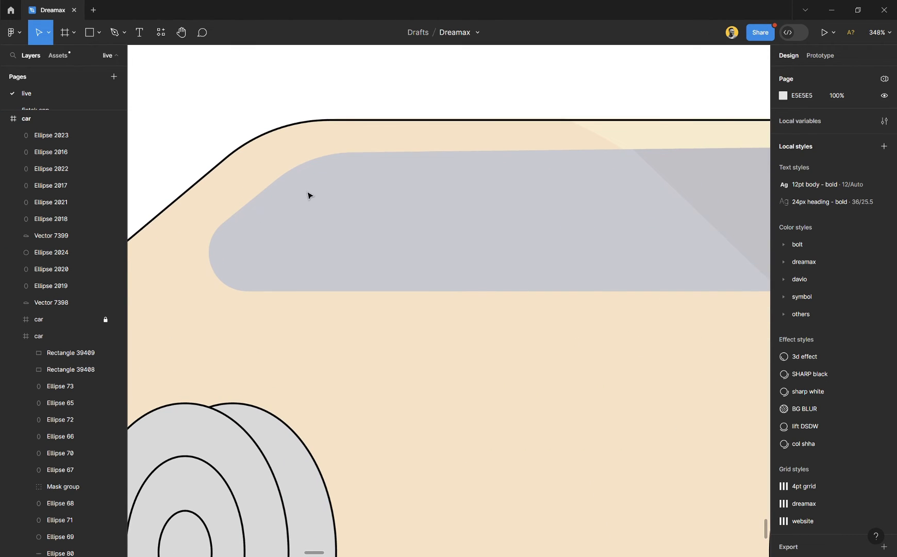
key("p")
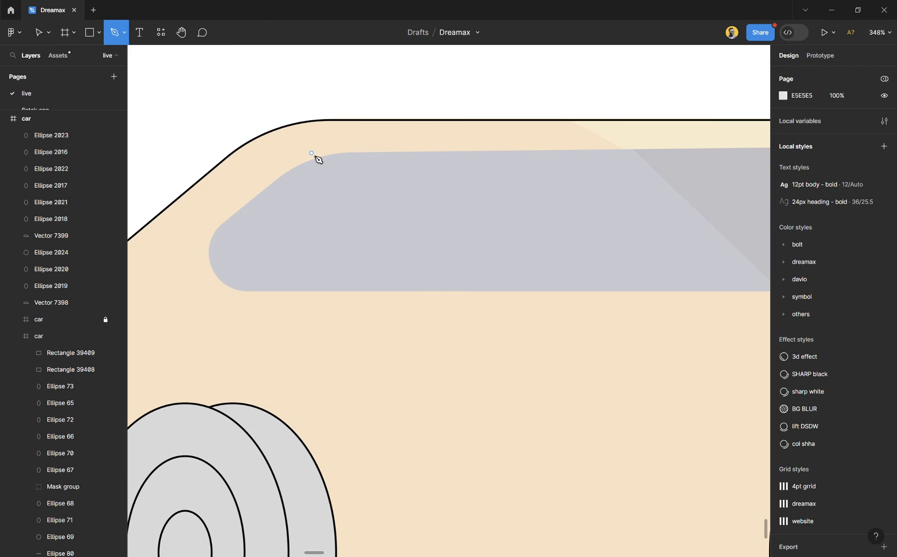
left_click(317, 153)
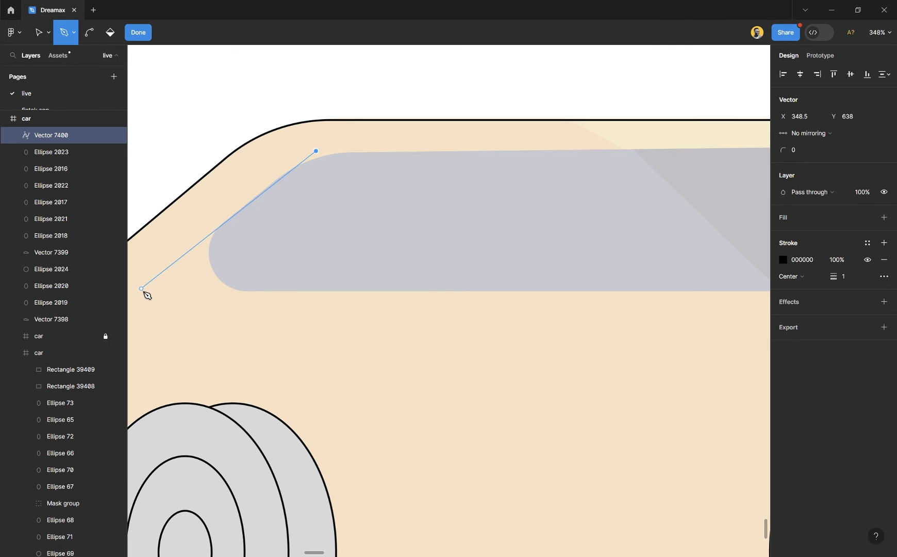
left_click(141, 288)
- Extend the path along the window's lower edge to about X 847.5, Y 715, and up parallel to the windscreen to X 717.5, Y 634
scroll(300, 296, "right", 2)
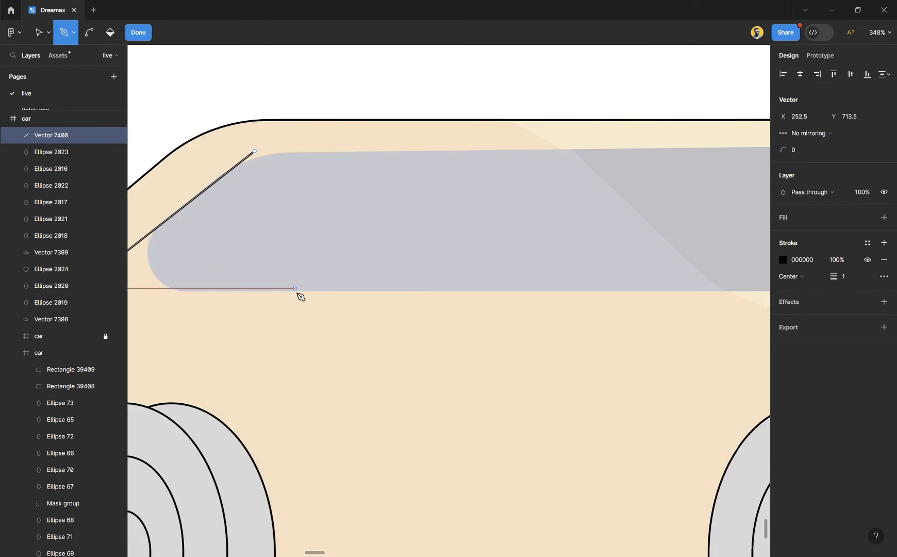
scroll(301, 296, "right", 10)
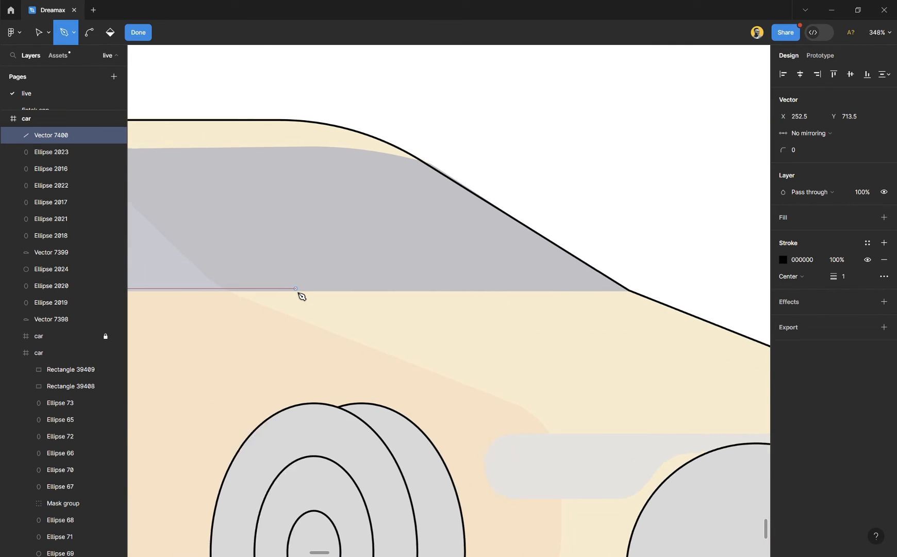
scroll(302, 296, "right", 4)
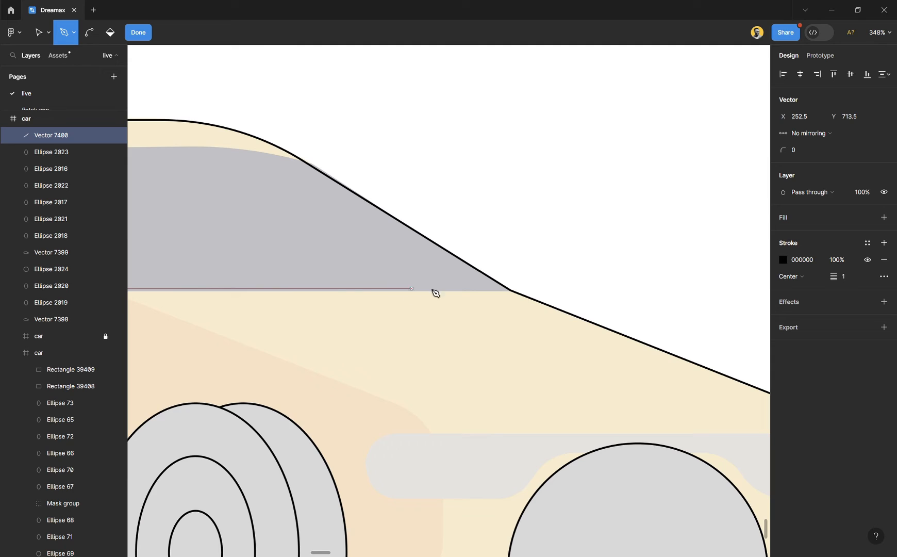
left_click(552, 292)
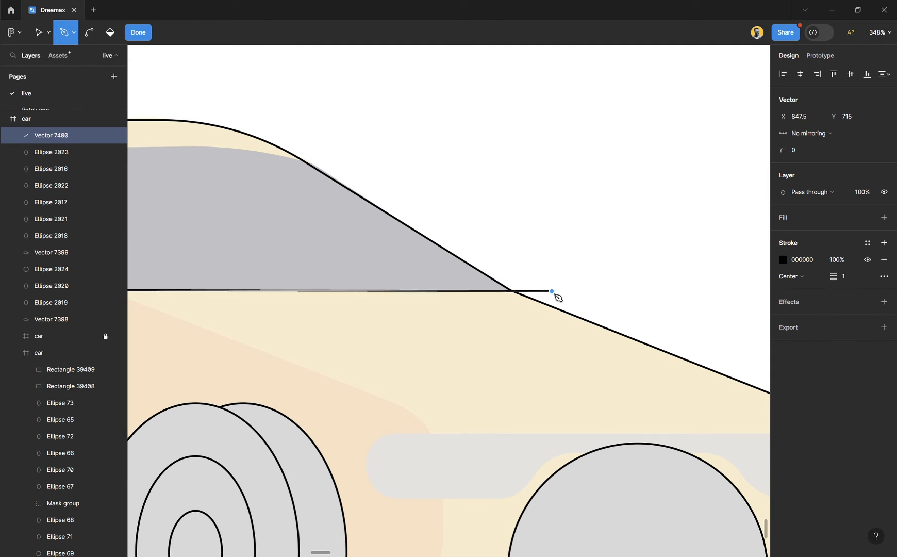
left_click(316, 146)
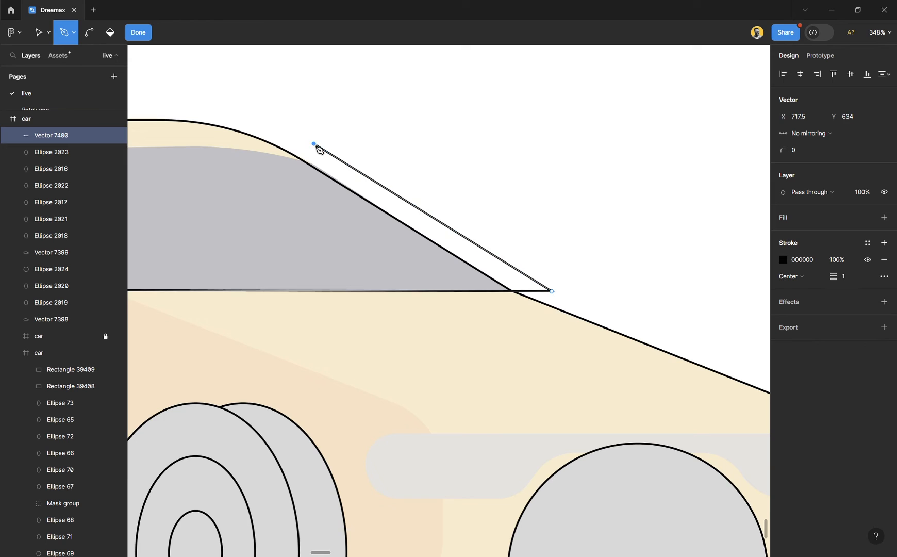
- Close the window outline along its upper edge, back to the path's starting point
scroll(317, 150, "down", 3, "ctrl")
scroll(317, 149, "left", 5)
scroll(317, 149, "up", 1, "ctrl")
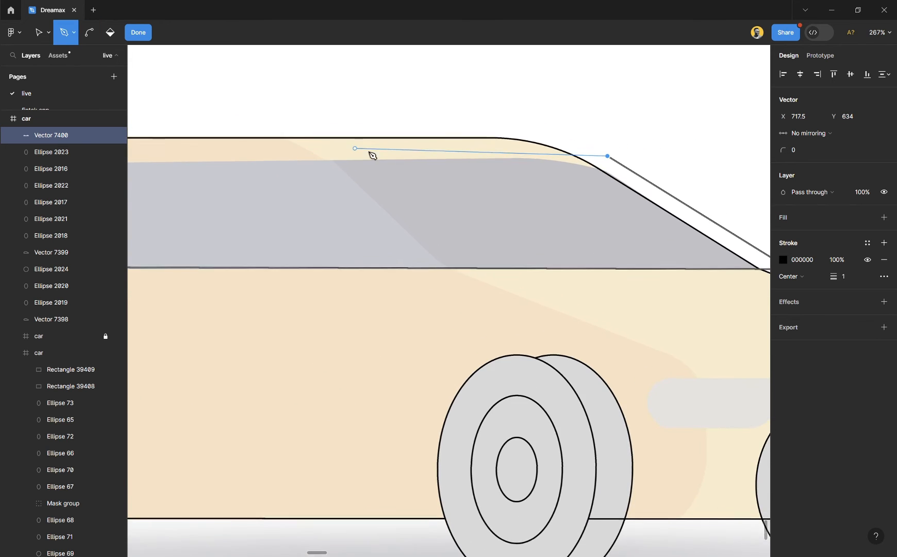
scroll(407, 159, "left", 3)
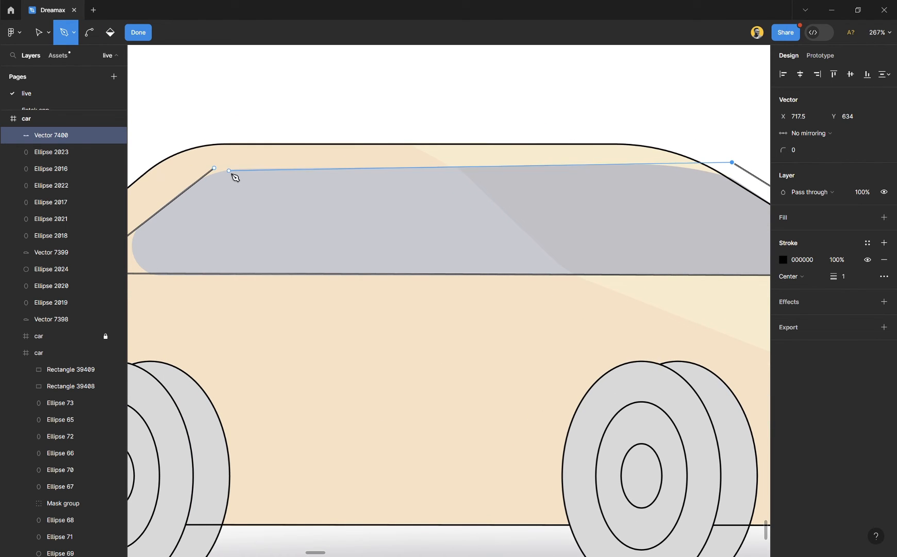
left_click(214, 168)
- Round the window outline's upper rear corner to radius 59 and its lower rear corner to radius 20
scroll(330, 204, "left", 1)
scroll(330, 204, "left", 5)
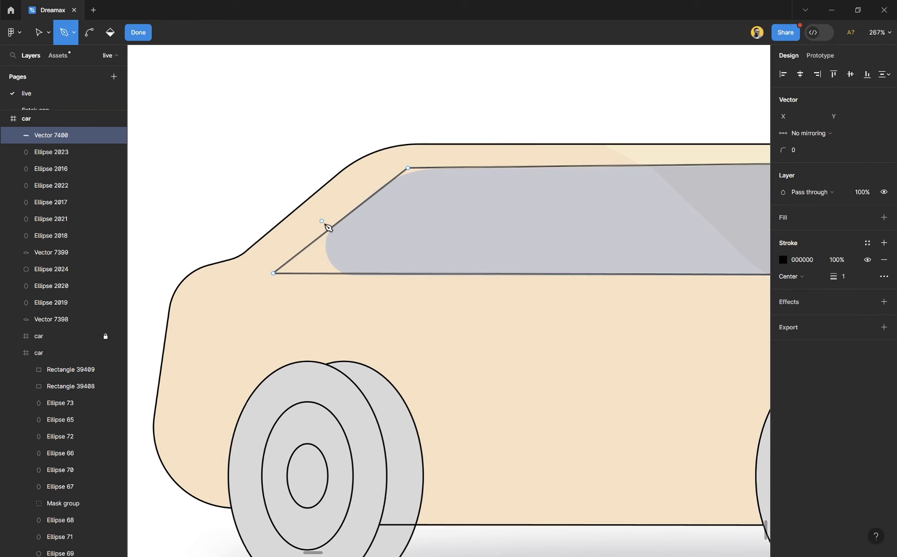
scroll(309, 276, "up", 2, "ctrl")
key("v")
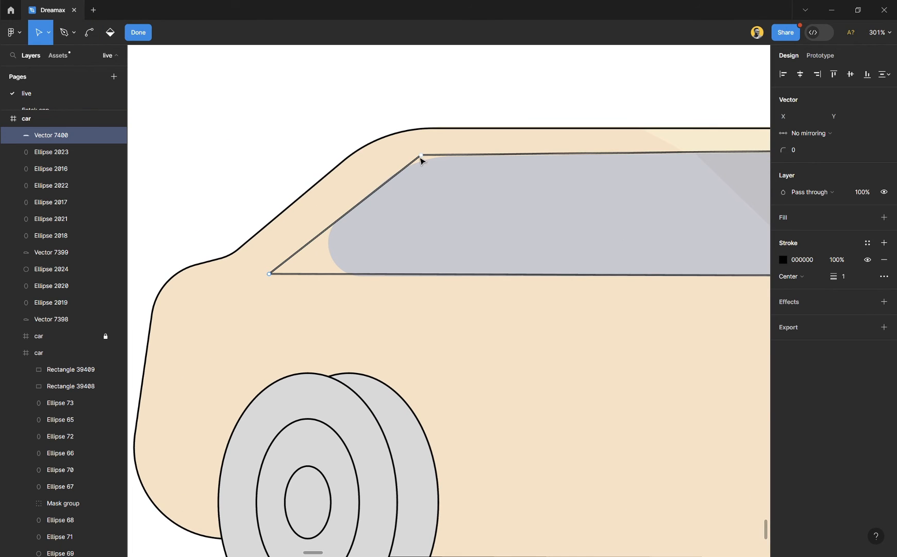
left_click(422, 156)
scroll(424, 160, "up", 5, "ctrl")
left_click_drag(784, 150, 853, 155)
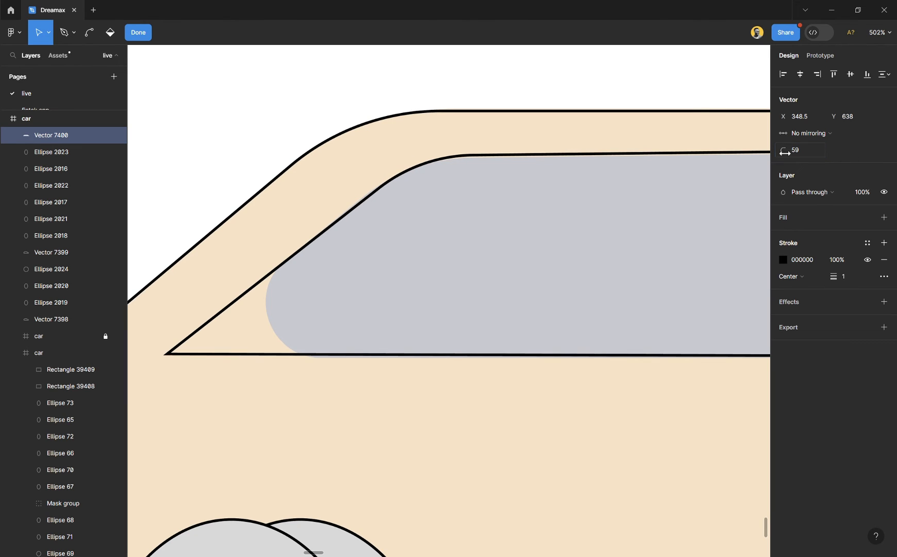
left_click_drag(198, 283, 153, 389)
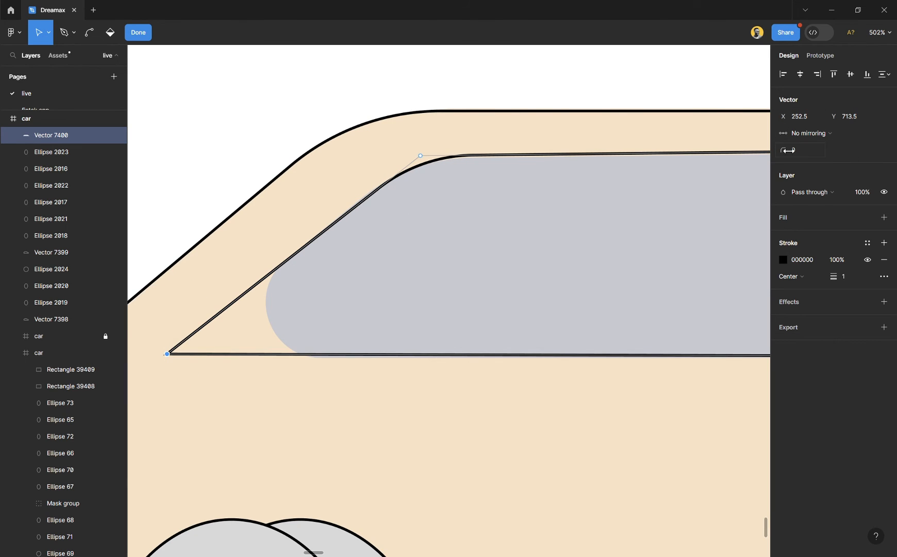
mouse_move(789, 150)
left_mouse_down()
mouse_move(817, 153)
mouse_move(800, 159)
left_mouse_up()
- Round the window outline's upper front corner to radius 251 and finish editing the vector
scroll(417, 253, "right", 10)
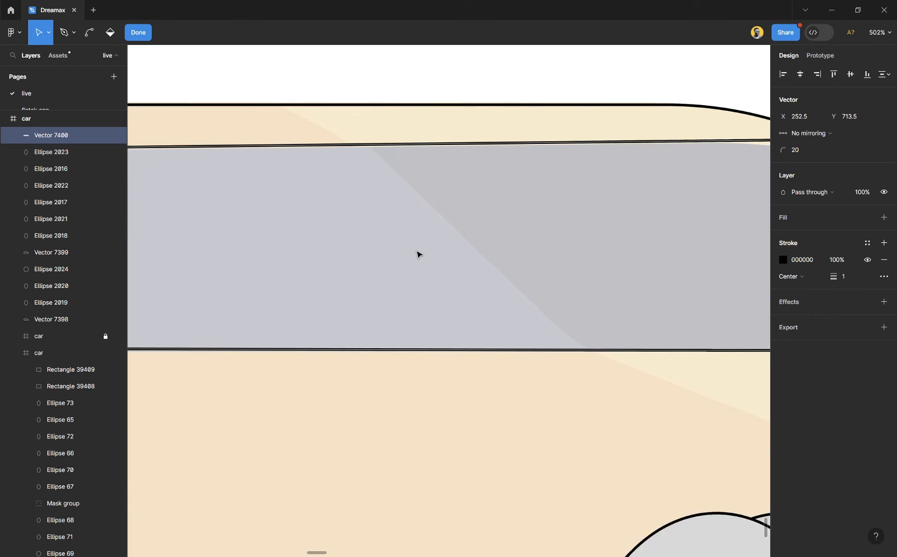
scroll(417, 254, "right", 10)
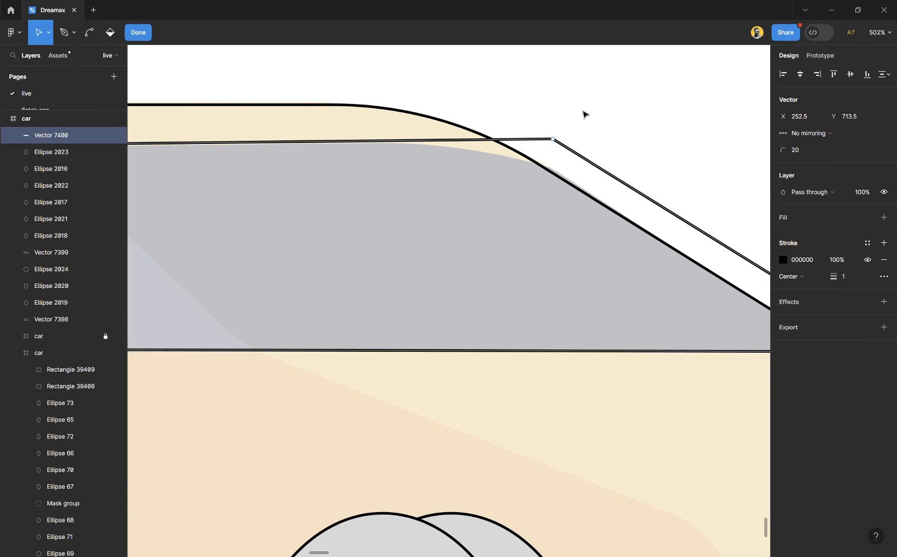
left_click(553, 139)
left_click_drag(782, 150, 148, 154)
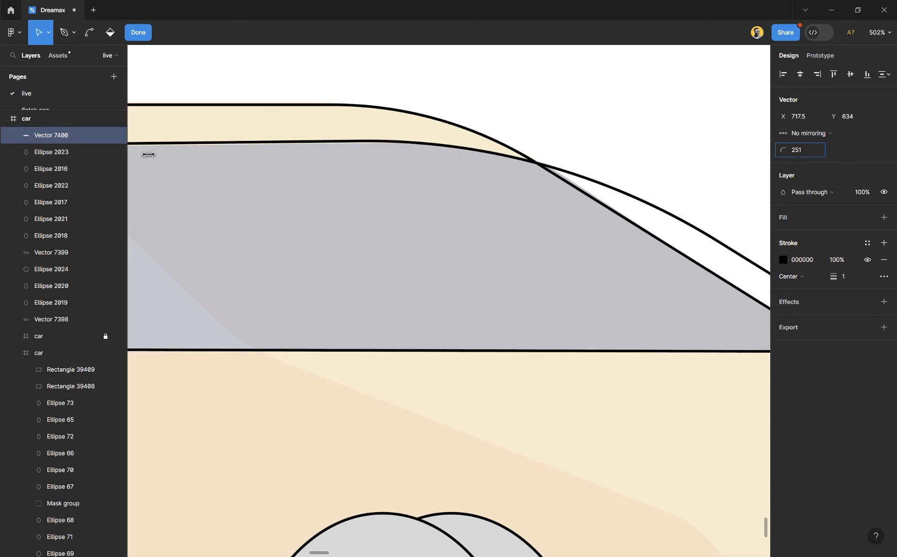
left_click(542, 128)
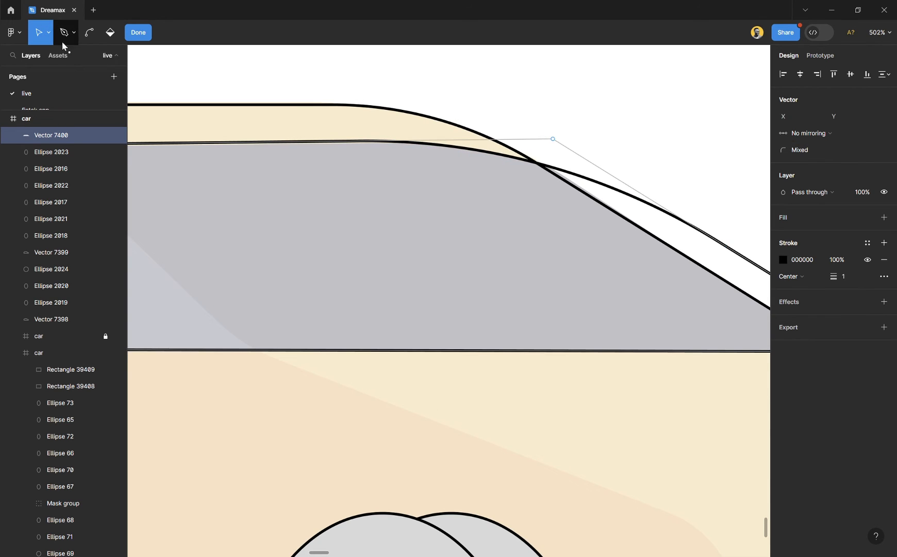
left_click(150, 35)
left_click(405, 216)
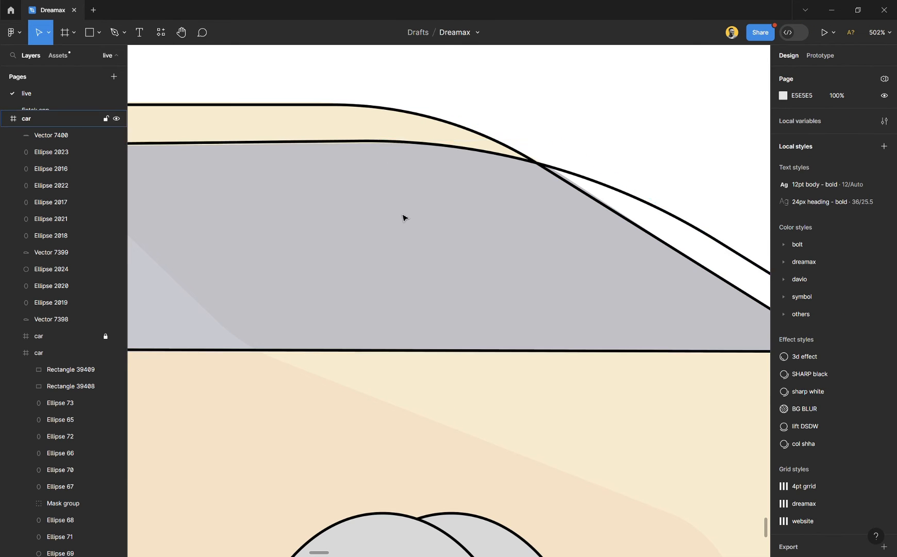
- Trace the pale front strip with the Pen tool from its upper rear corner past the nose, down, and back to the wheel arch at about X 958, Y 829
scroll(405, 217, "down", 10)
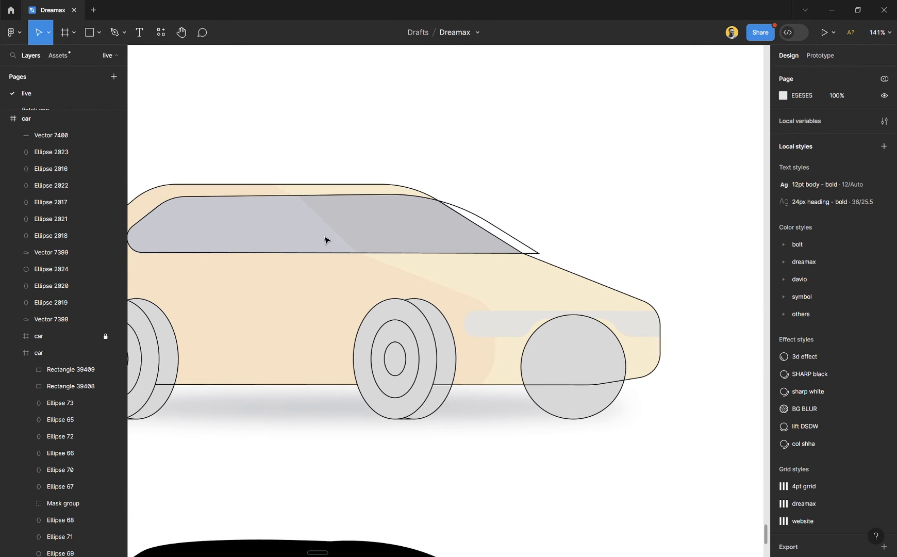
scroll(470, 309, "down", 1)
scroll(593, 297, "right", 4)
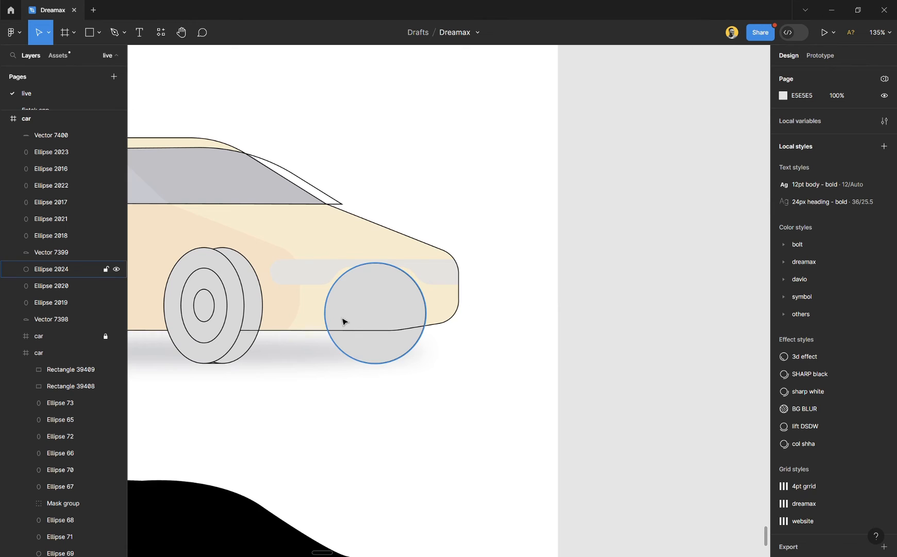
scroll(344, 315, "up", 6)
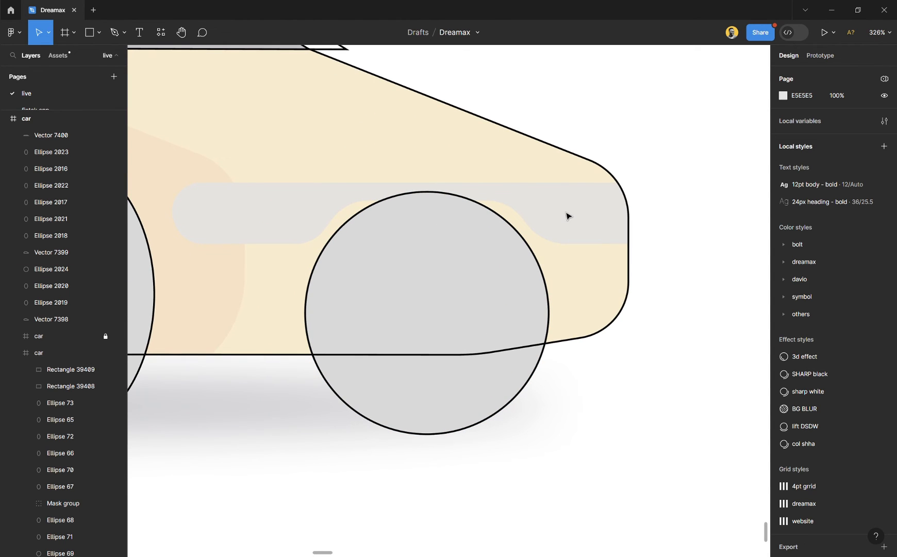
key("p")
scroll(315, 206, "left", 2)
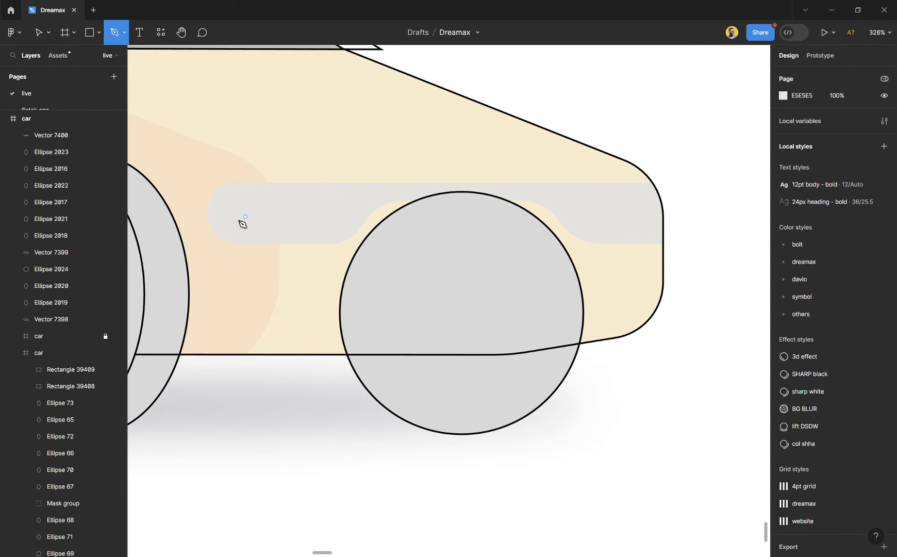
scroll(231, 220, "up", 3)
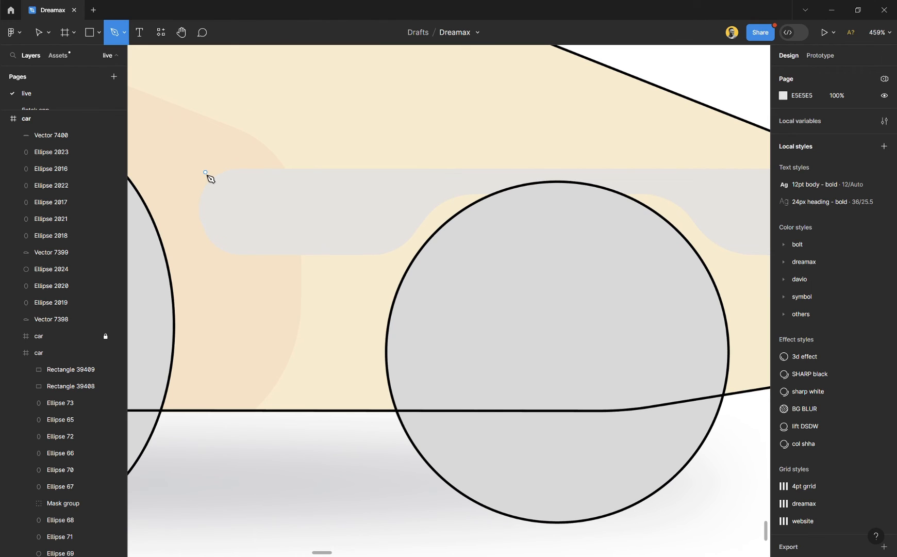
left_click(203, 173)
scroll(472, 171, "right", 5)
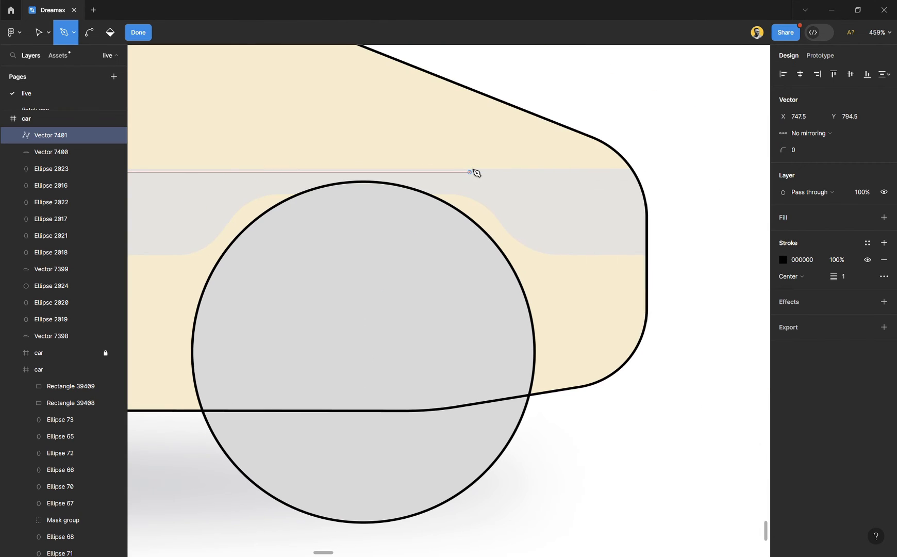
left_click(674, 167)
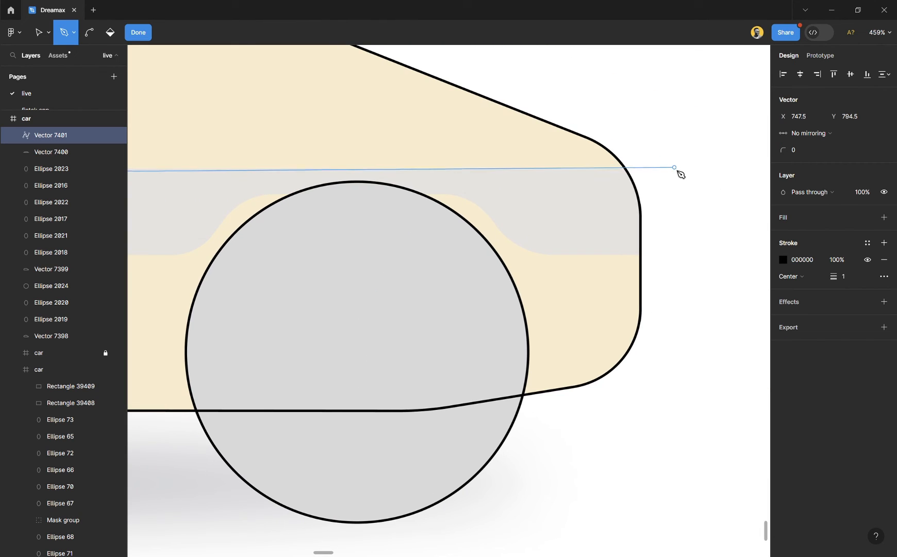
left_click(683, 255)
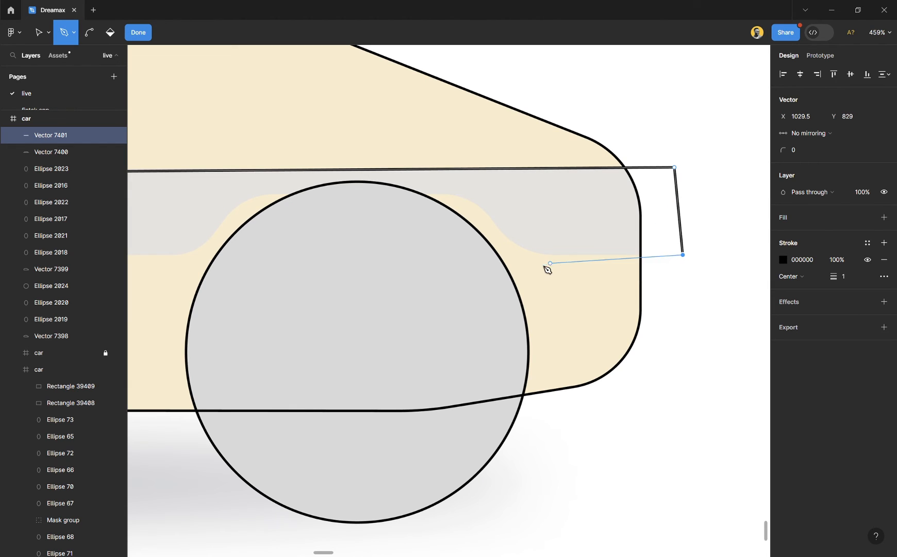
left_click(510, 255)
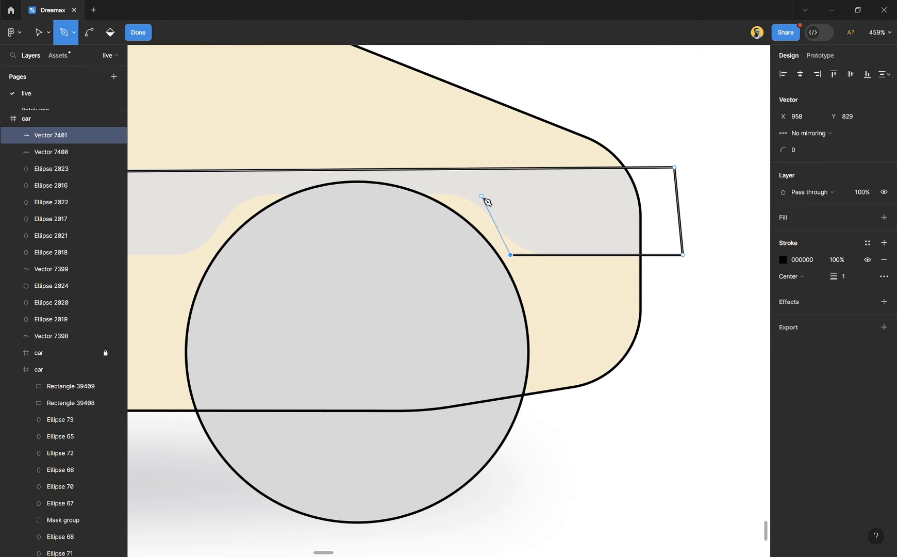
- Continue the front strip outline over the wheel arch and along its lower edge to the rear end, closing the path
left_click(235, 193)
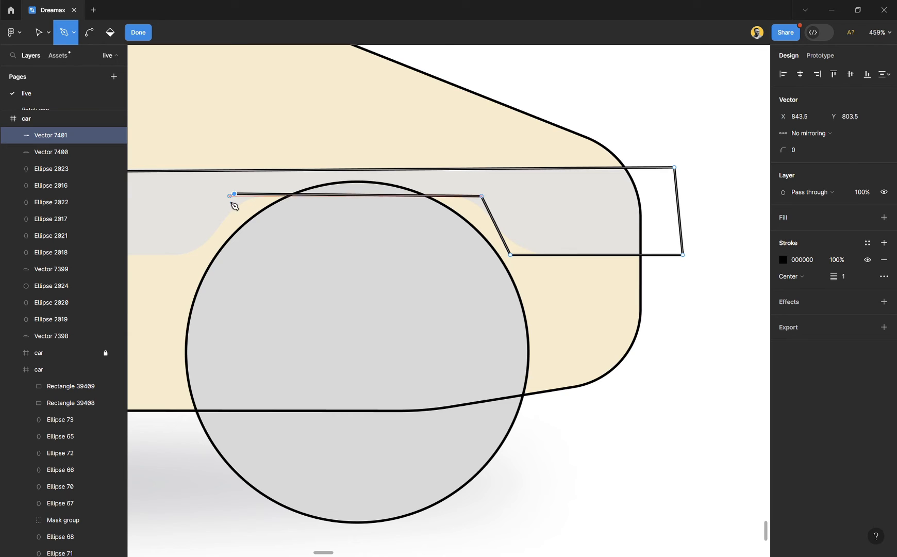
left_click(201, 255)
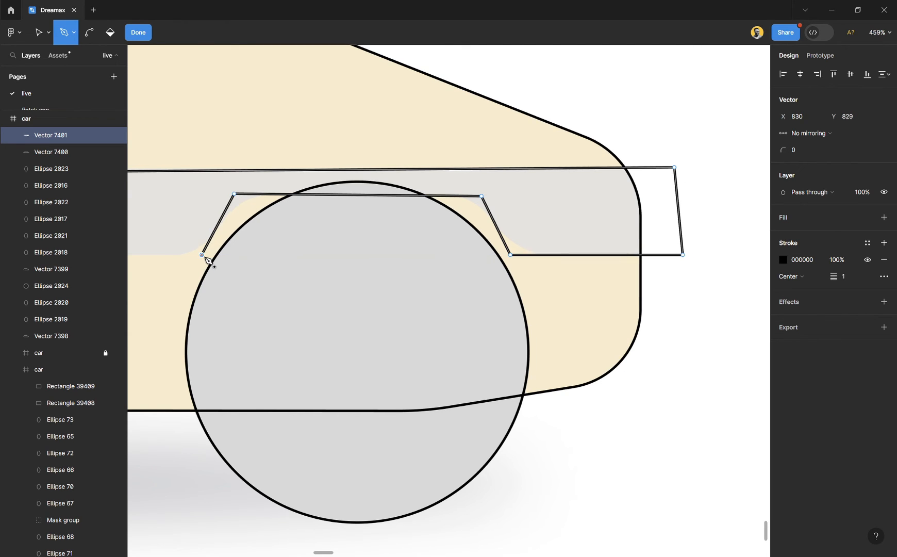
scroll(205, 256, "left", 5)
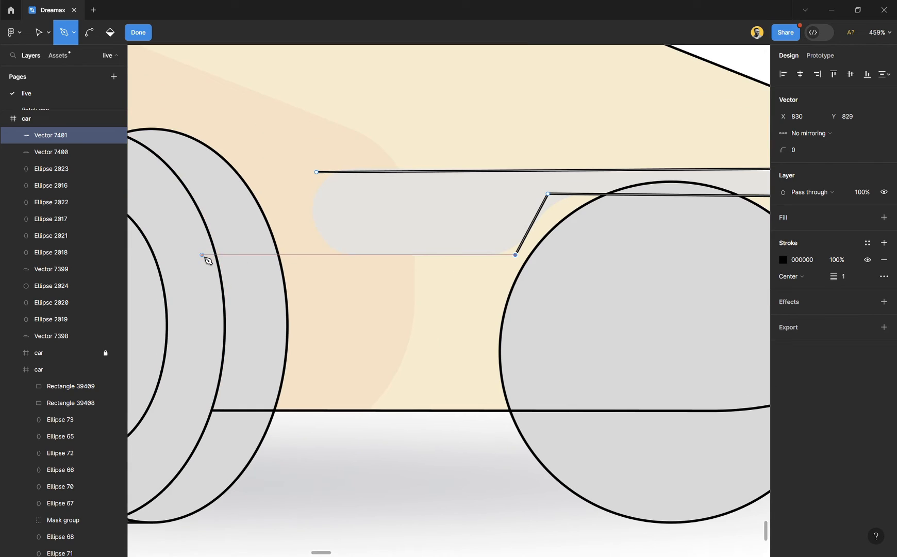
left_click(317, 256)
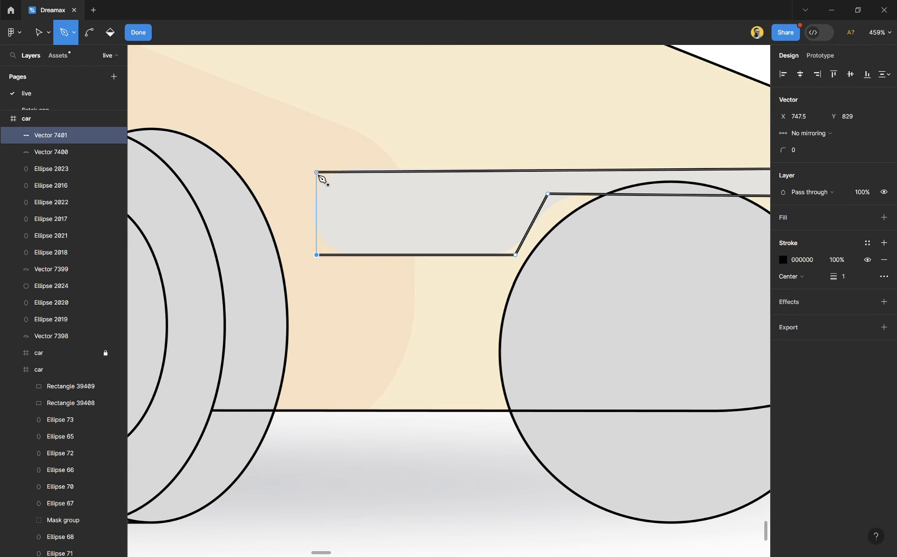
left_click(318, 175)
- Round the strip's two rear corners to radius 37 and shift both points together to X 746.5
key("v")
left_click_drag(338, 145, 291, 276)
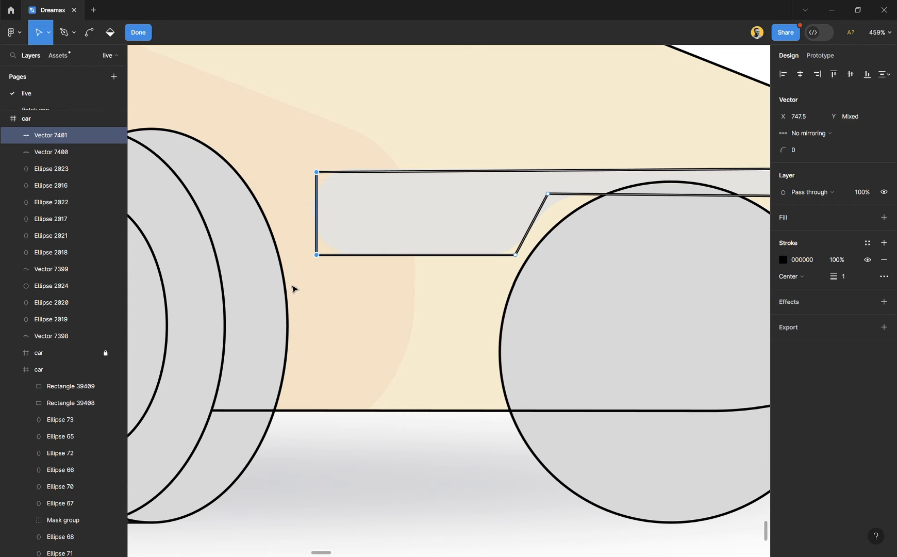
left_click_drag(782, 149, 802, 149)
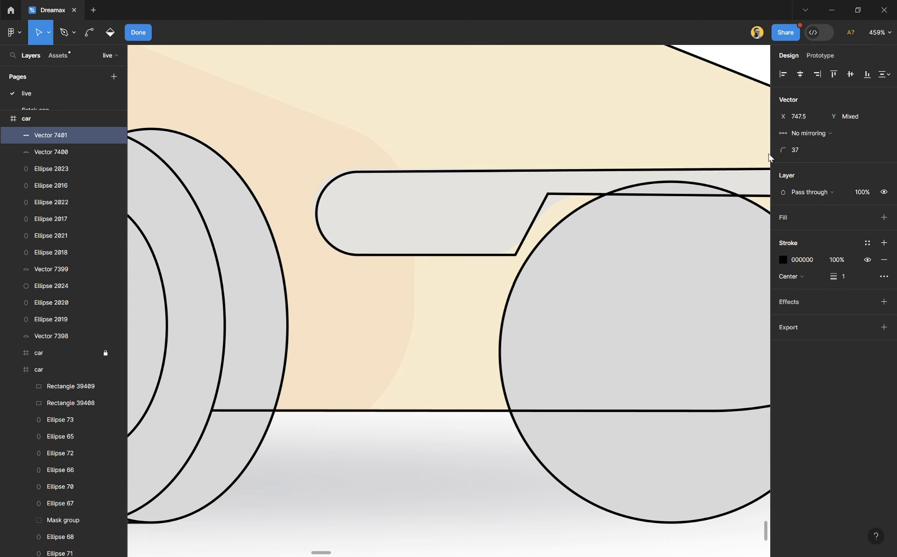
left_click_drag(393, 137, 299, 281)
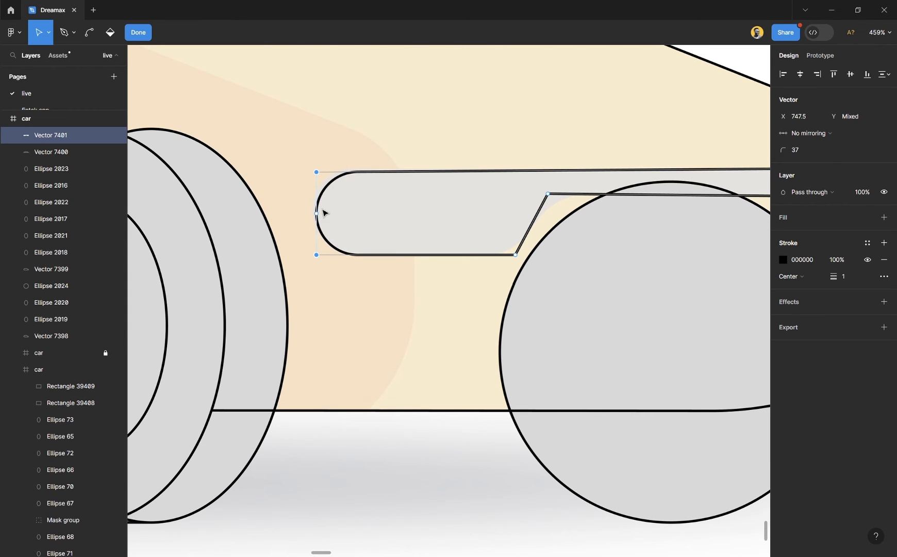
left_click_drag(320, 174, 318, 175)
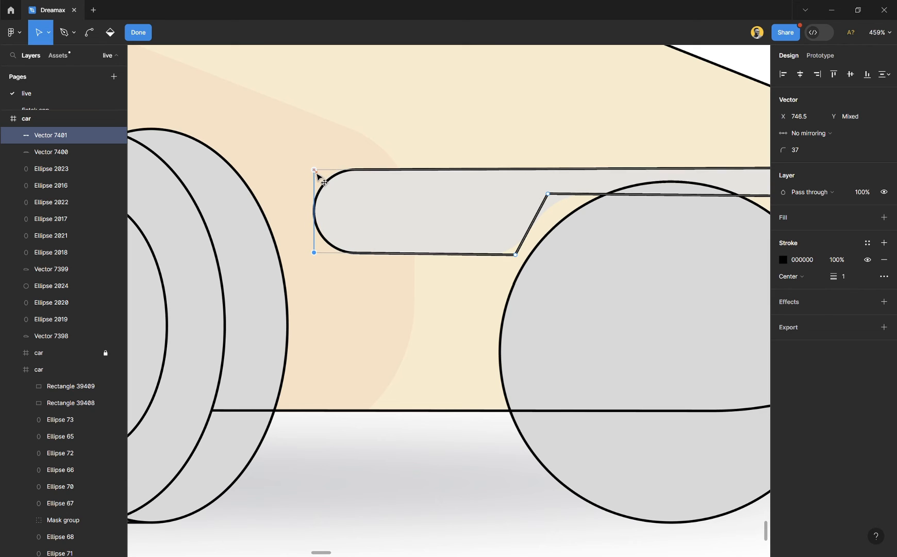
- Round the rear side of the strip's wheel arch to radius 30 at its upper corner and 18 at its lower corner
scroll(498, 222, "right", 5)
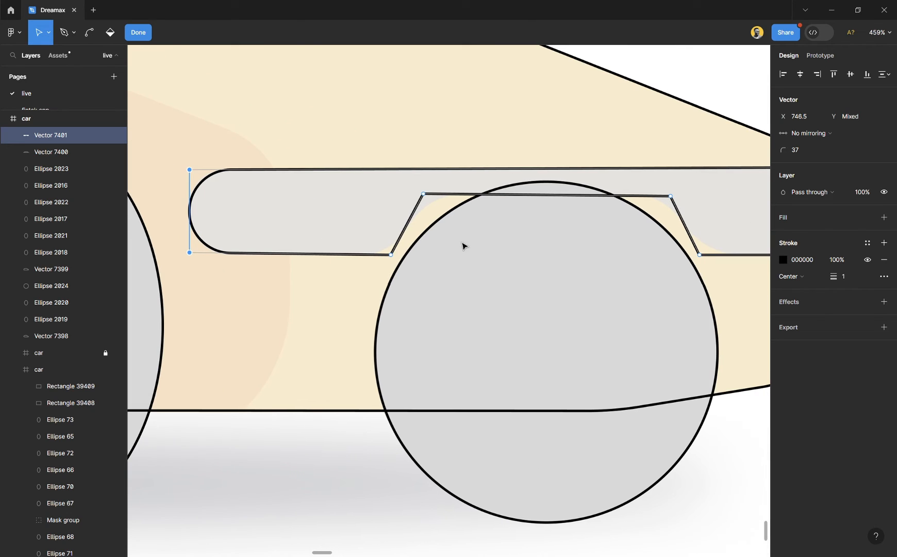
left_click(422, 194)
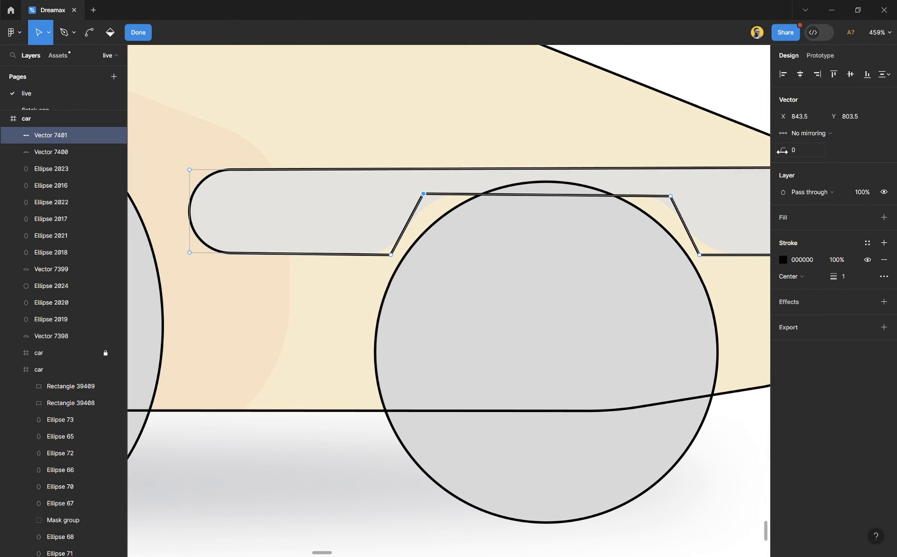
left_click_drag(787, 150, 814, 152)
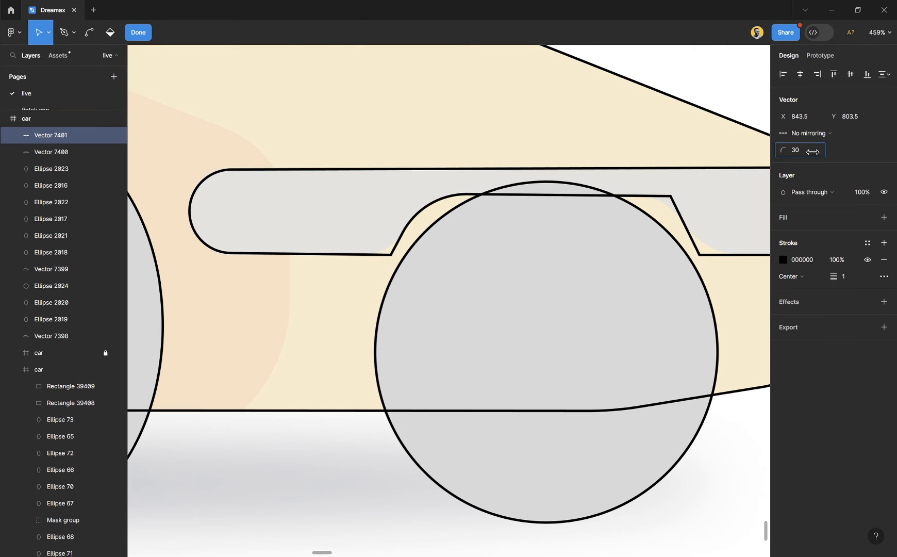
left_click_drag(412, 286, 380, 242)
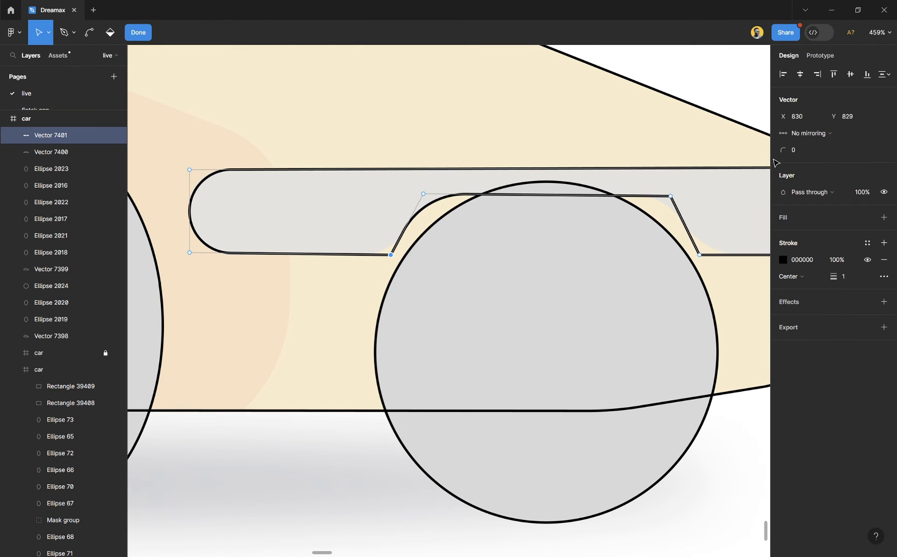
left_click_drag(794, 149, 800, 149)
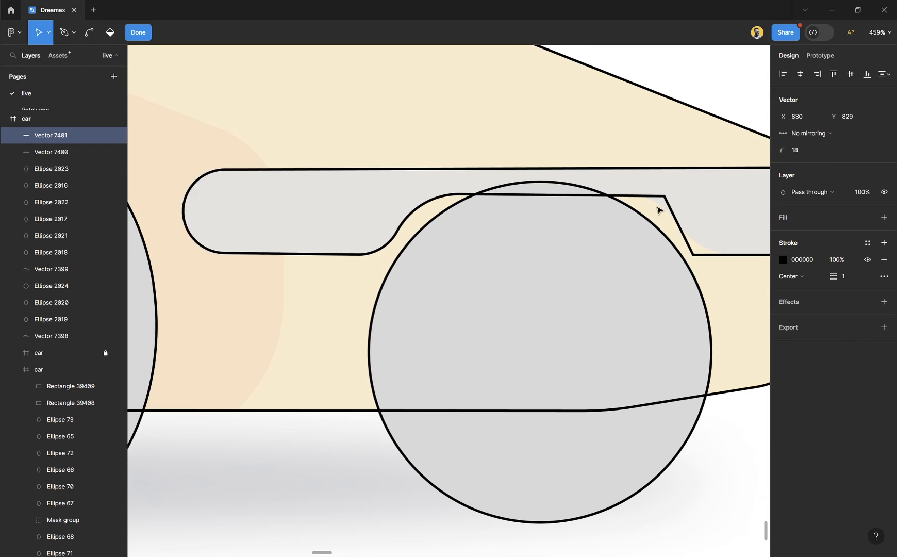
- Round the front side of the strip's wheel arch to radius 20 above and 30 below, and finish editing the vector
scroll(473, 228, "right", 5)
left_click(423, 195)
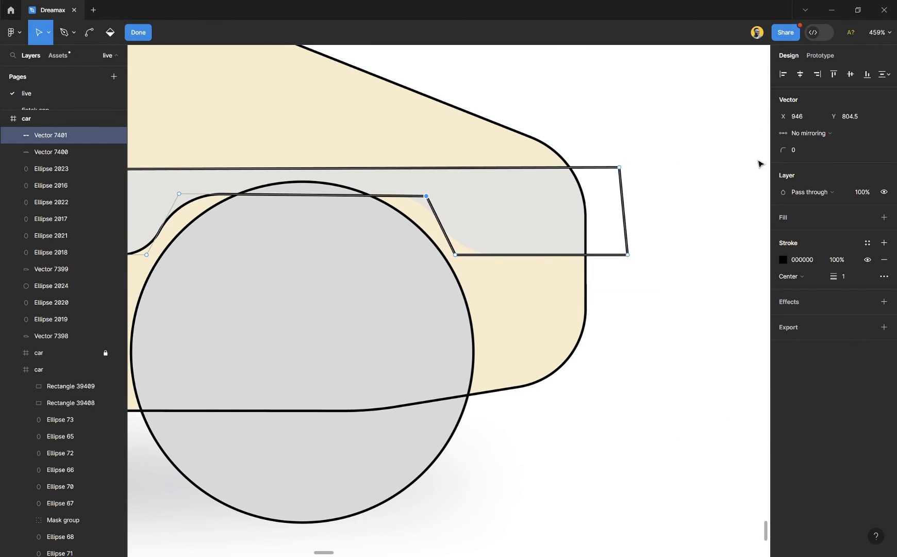
left_click_drag(784, 154, 793, 153)
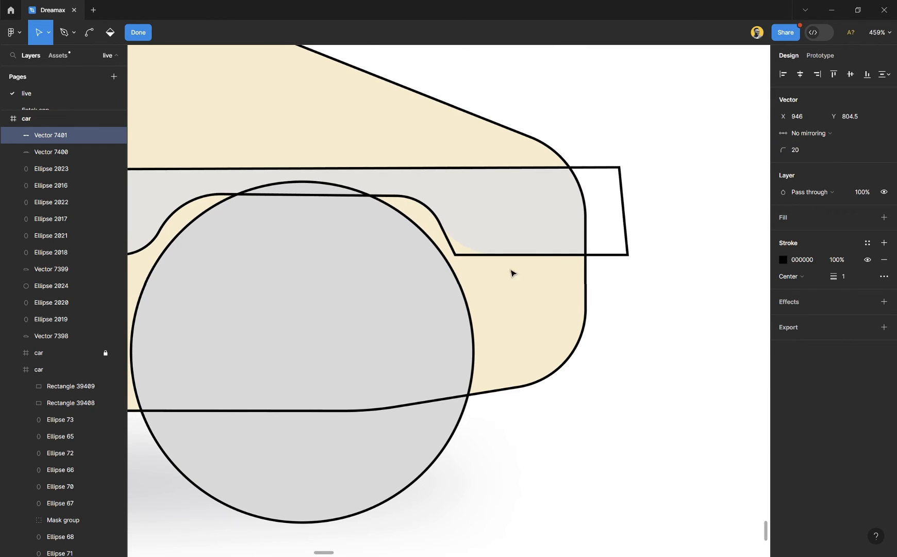
left_click_drag(478, 269, 452, 251)
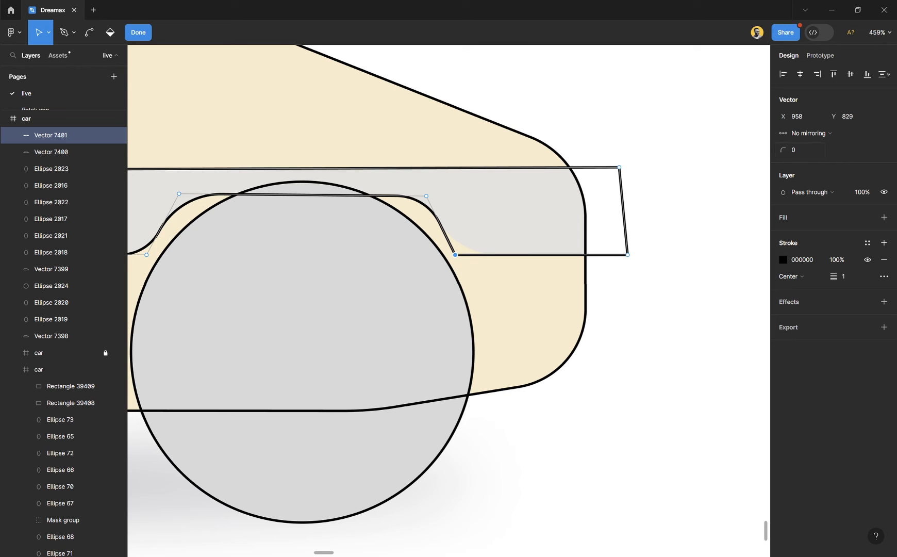
left_click_drag(784, 150, 812, 147)
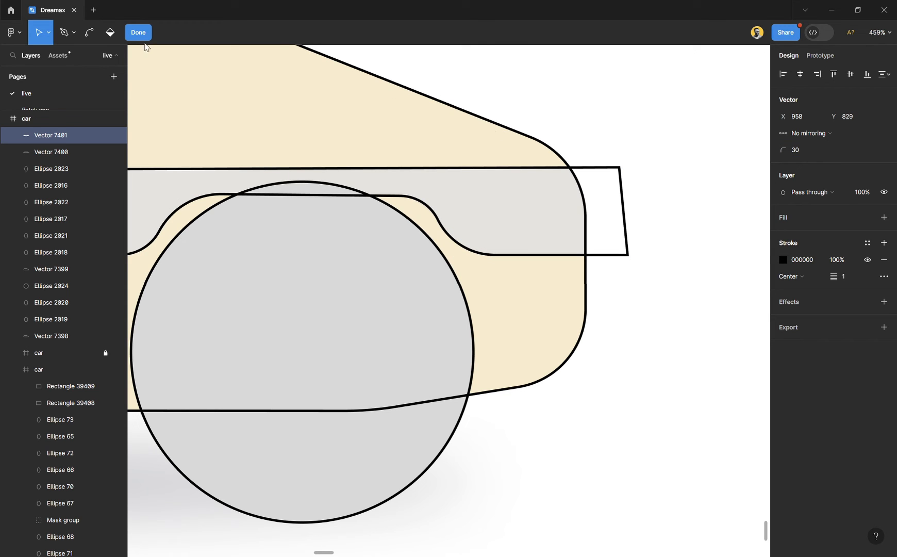
key("Escape")
left_click(629, 128)
scroll(643, 202, "down", 10)
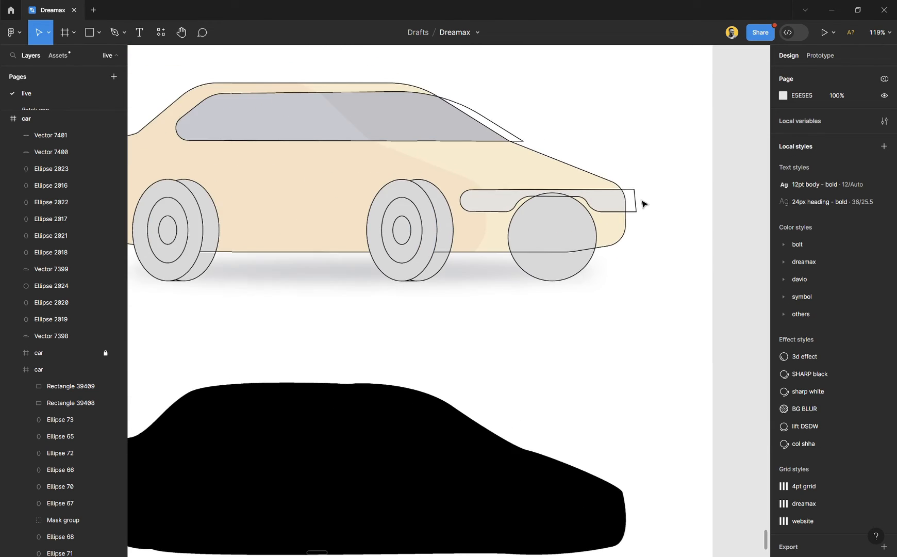
- Start tracing the darker body area with the Pen tool from above the roof at X 463, Y 601 through X 605.5, Y 715 to X 778.5, Y 782.5
scroll(643, 202, "up", 3)
scroll(575, 251, "left", 4)
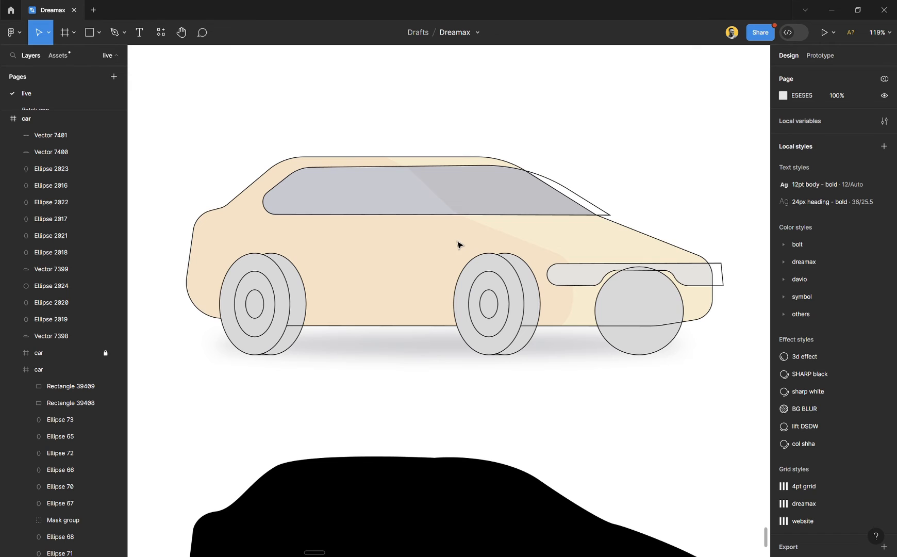
scroll(534, 301, "up", 3)
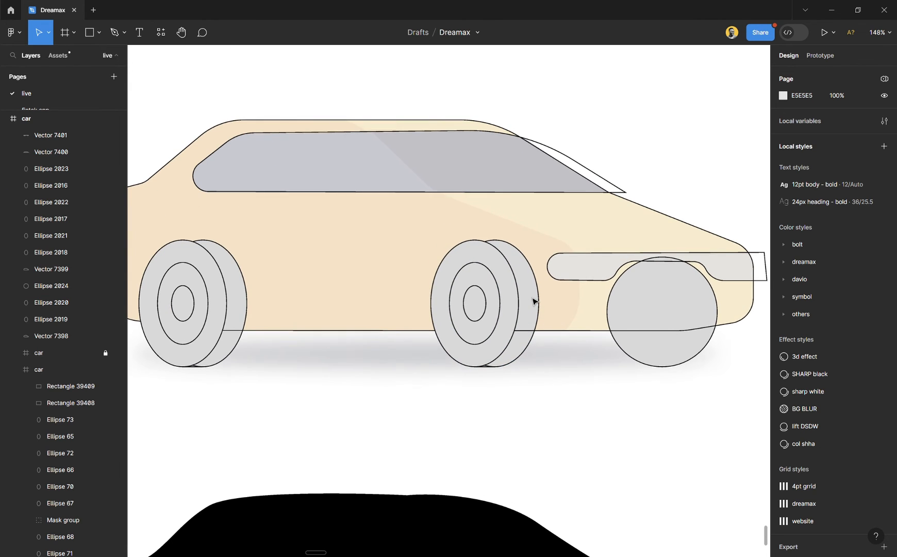
key("p")
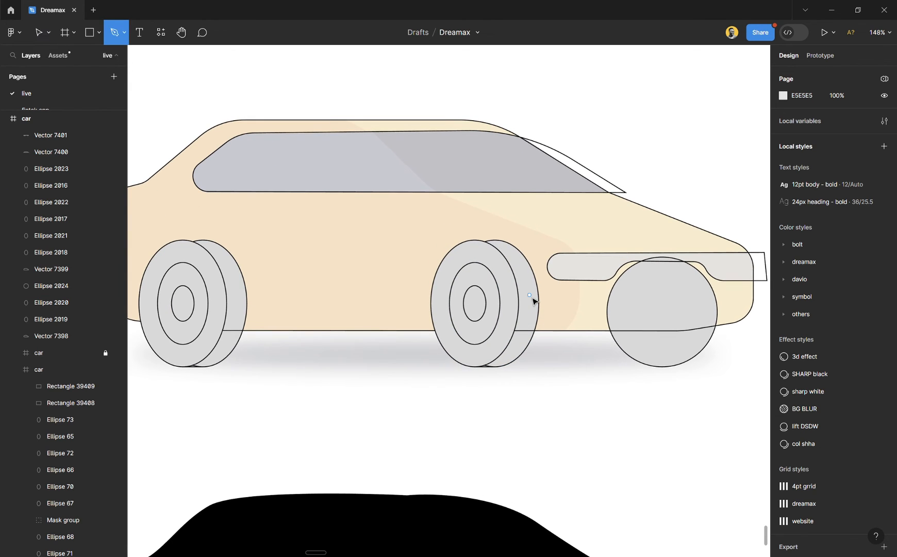
left_click(326, 104)
scroll(429, 187, "up", 3)
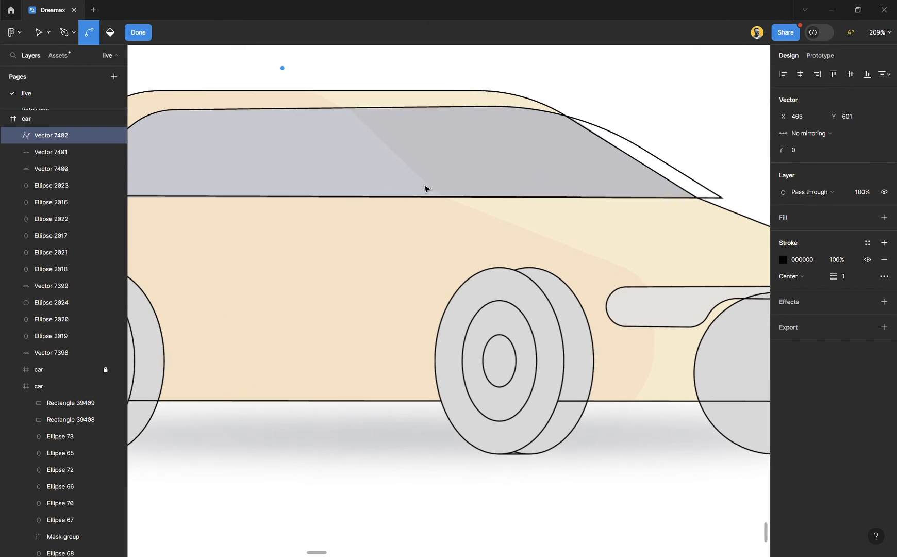
left_click(448, 200)
left_click_drag(663, 282, 644, 276)
scroll(584, 276, "down", 3)
scroll(634, 384, "up", 3)
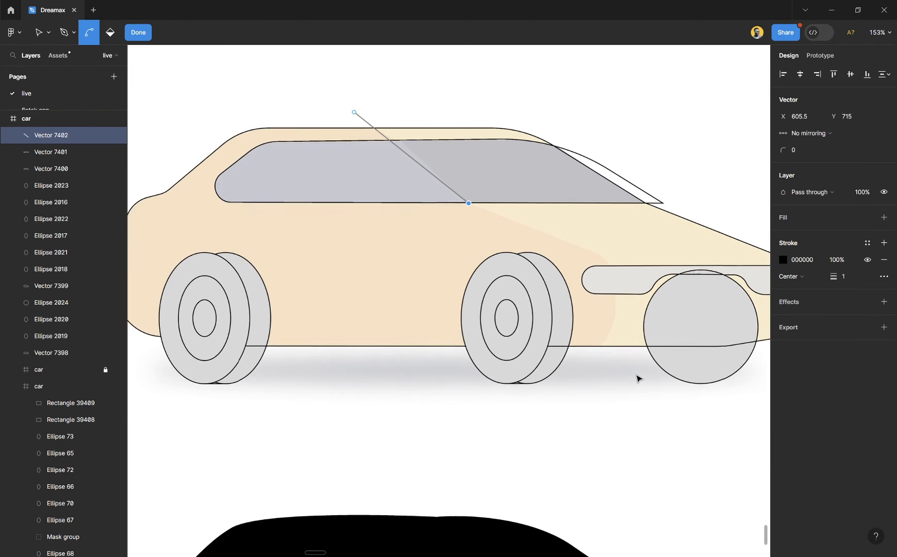
left_click(606, 253)
- Extend the outline below the body to X 782.5, Y 906, behind the car, up to X 114, Y 646.5, and over the roof to close it
scroll(613, 338, "up", 3)
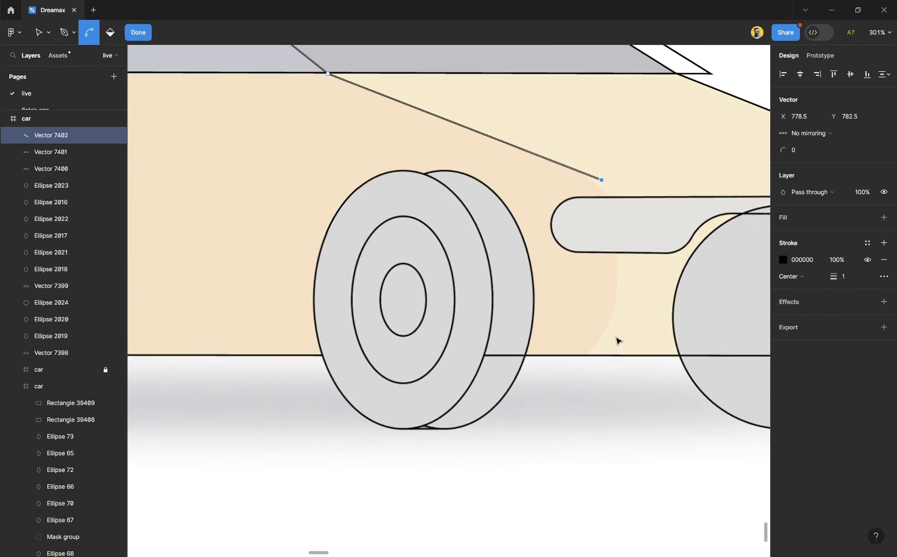
left_click(608, 379)
scroll(613, 384, "down", 4)
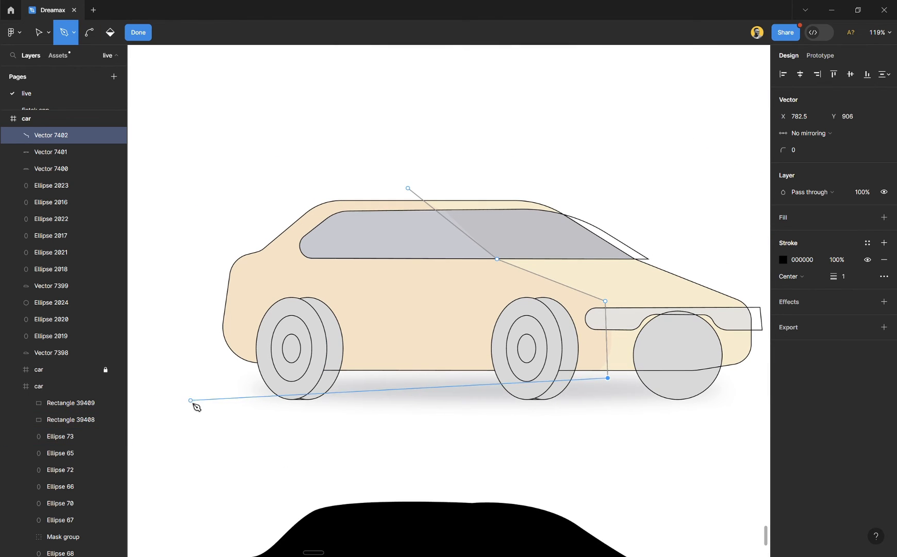
left_click(189, 378)
left_click(189, 216)
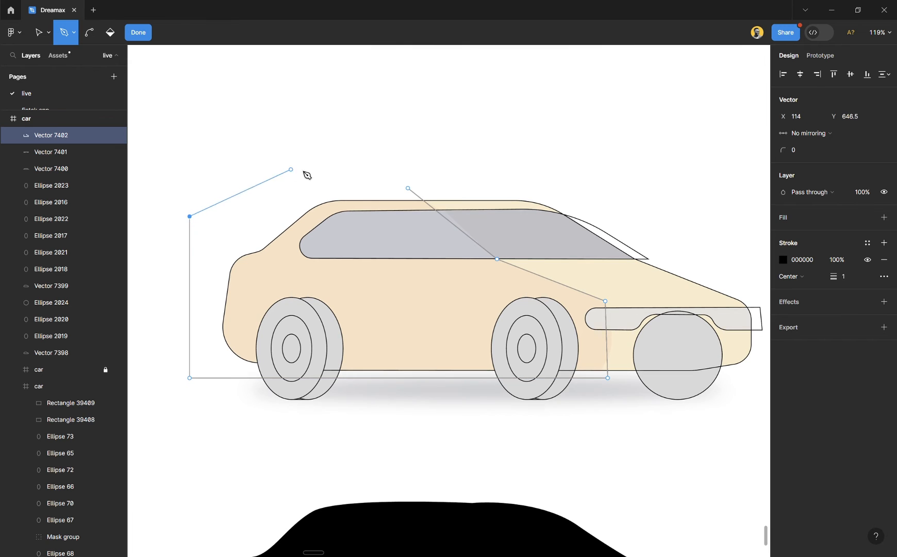
left_click(363, 157)
- Shift the outline's front edge forward to X 790 at its lower point and place its upper corner at X 787, Y 787.5
scroll(523, 377, "up", 3)
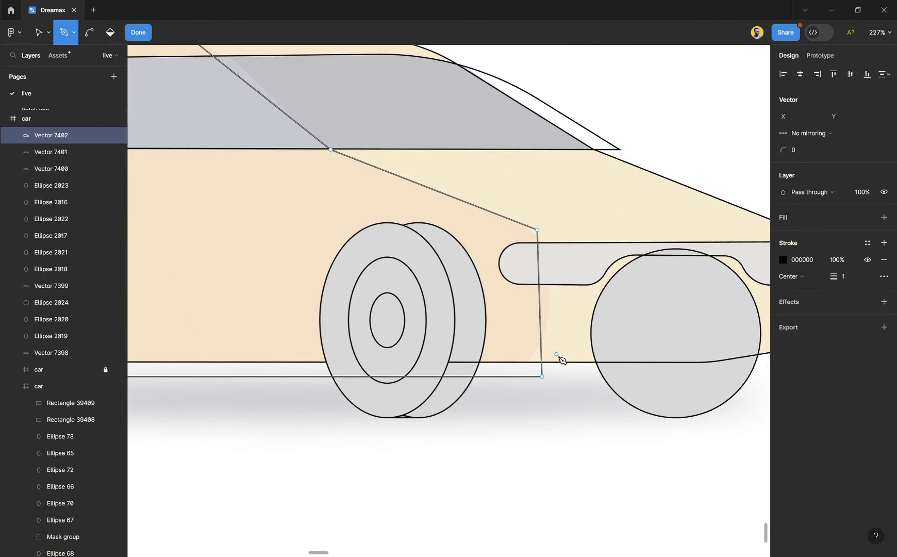
key("Escape")
left_click_drag(571, 408, 525, 207)
scroll(576, 383, "up", 1)
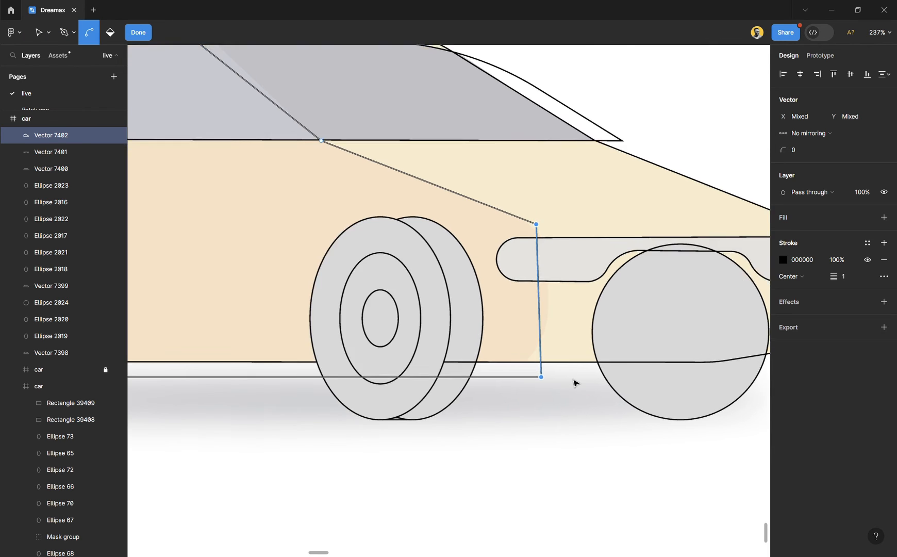
scroll(576, 383, "up", 2)
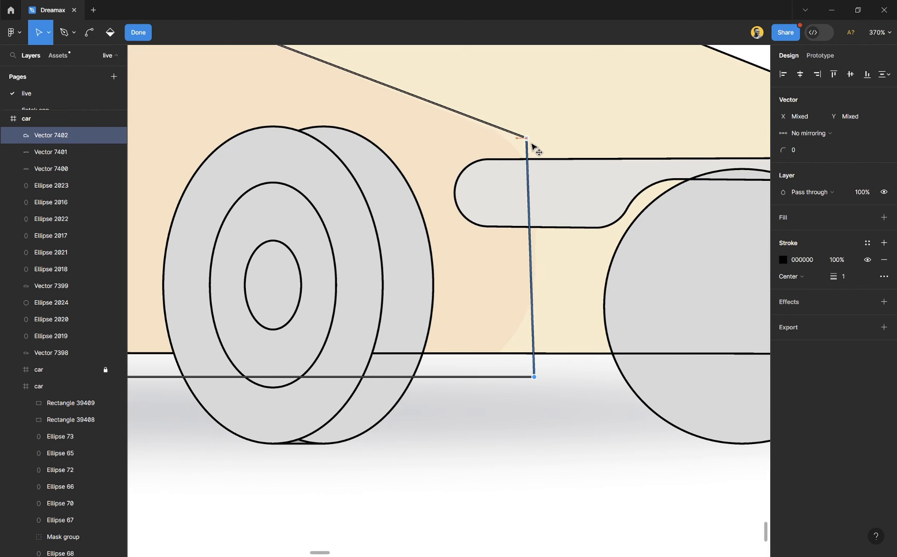
key("shift+Right")
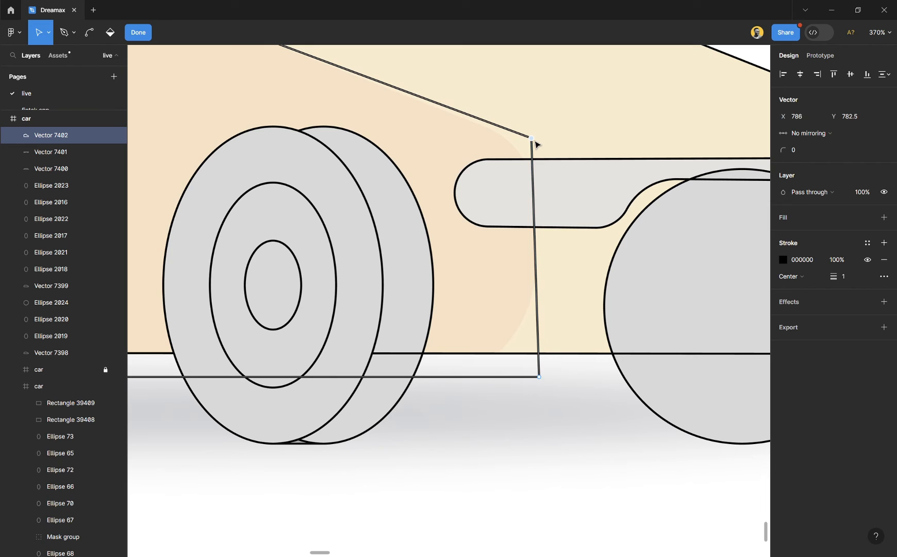
mouse_move(536, 142)
left_mouse_down()
mouse_move(517, 176)
mouse_move(525, 150)
left_mouse_up()
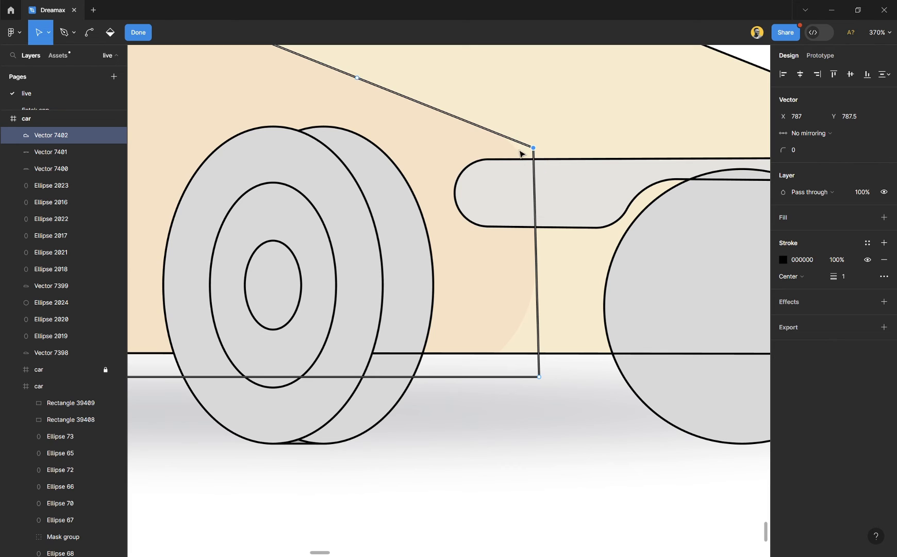
- Round the body-area outline's upper front corner to radius 41 and its lower front corner to radius 58, and finish editing the vector
left_click_drag(783, 150, 825, 150)
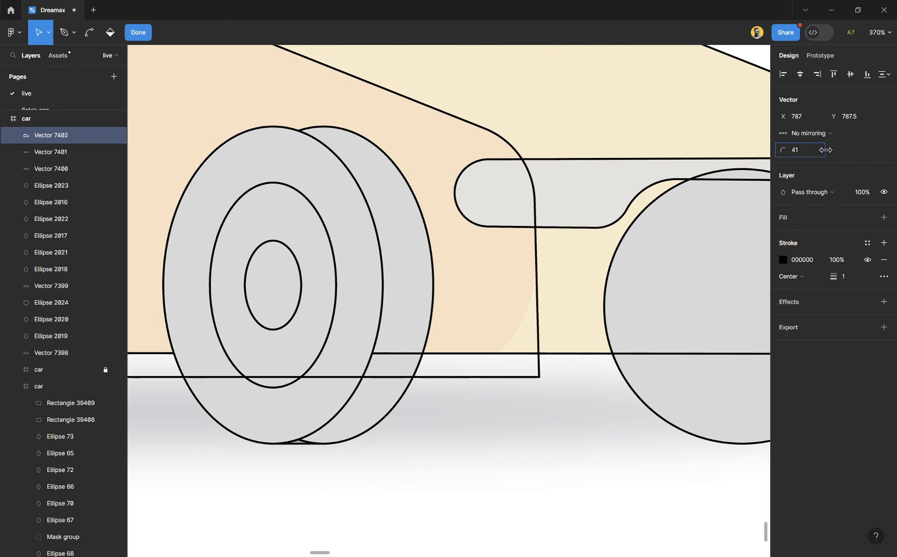
left_click_drag(572, 405, 514, 356)
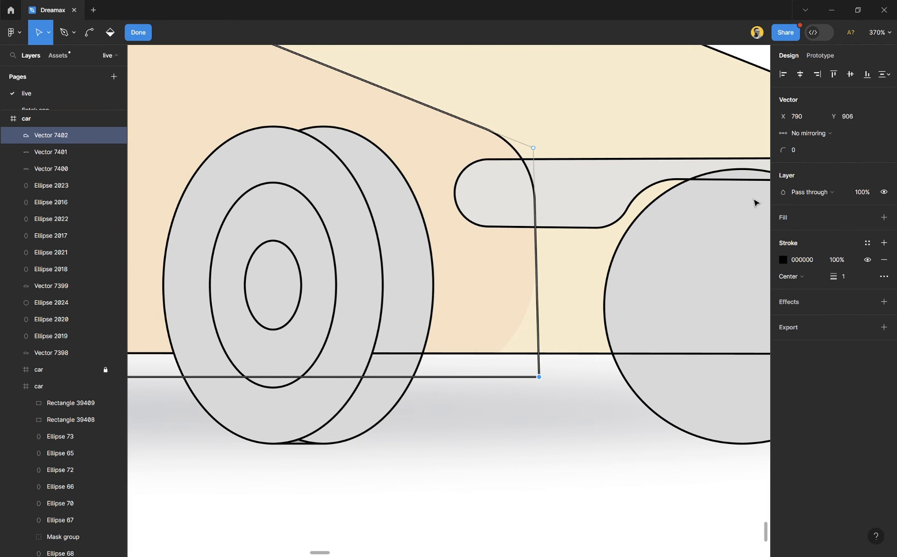
left_click_drag(783, 150, 843, 175)
scroll(554, 187, "down", 6)
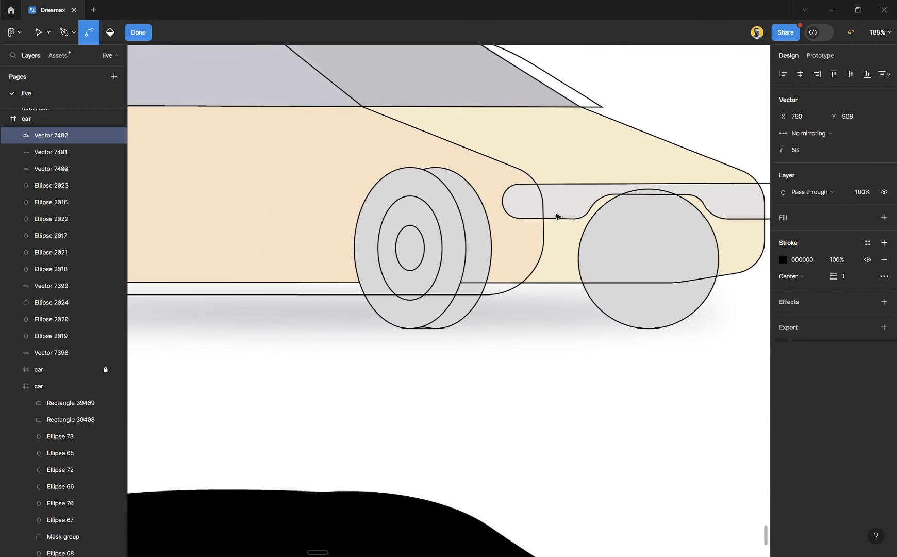
left_click(138, 33)
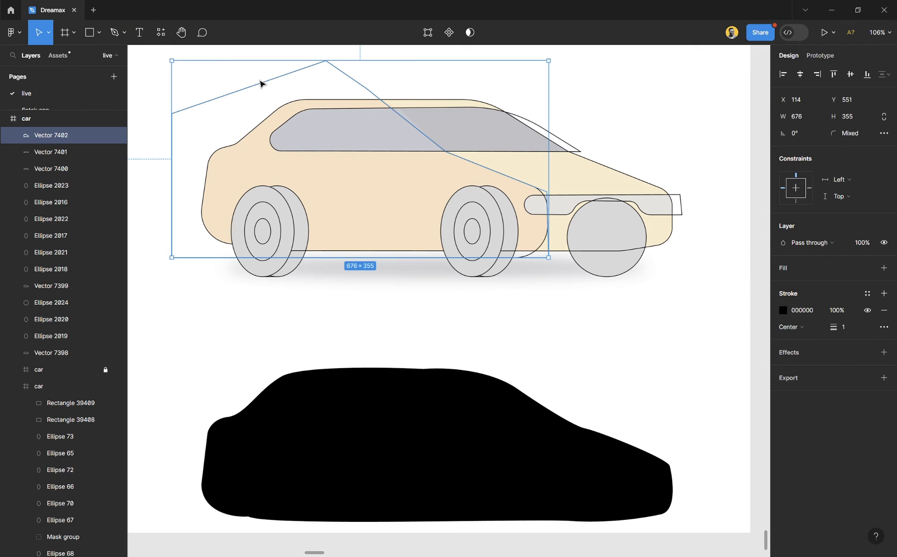
- Unlock the faded copy of the car beneath the traced outlines and delete it
left_click(548, 310)
scroll(546, 309, "down", 3)
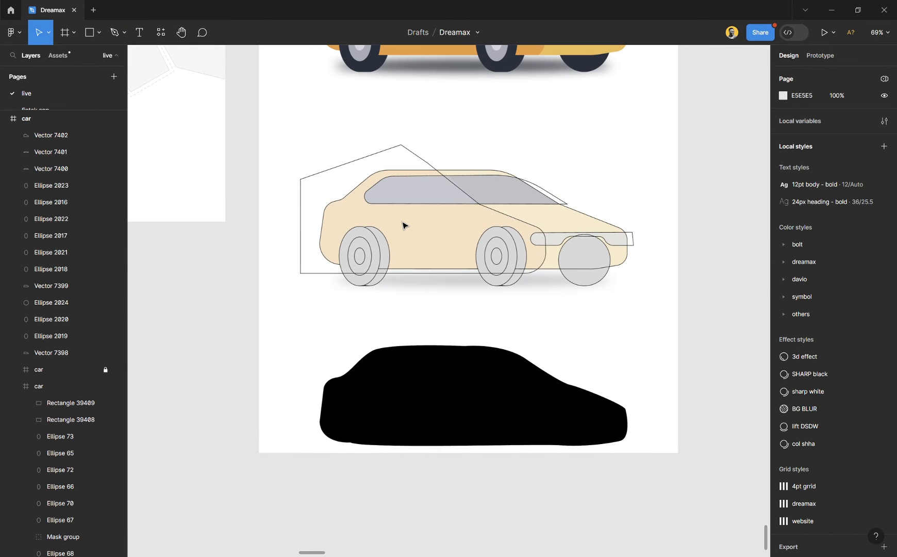
scroll(404, 225, "up", 3)
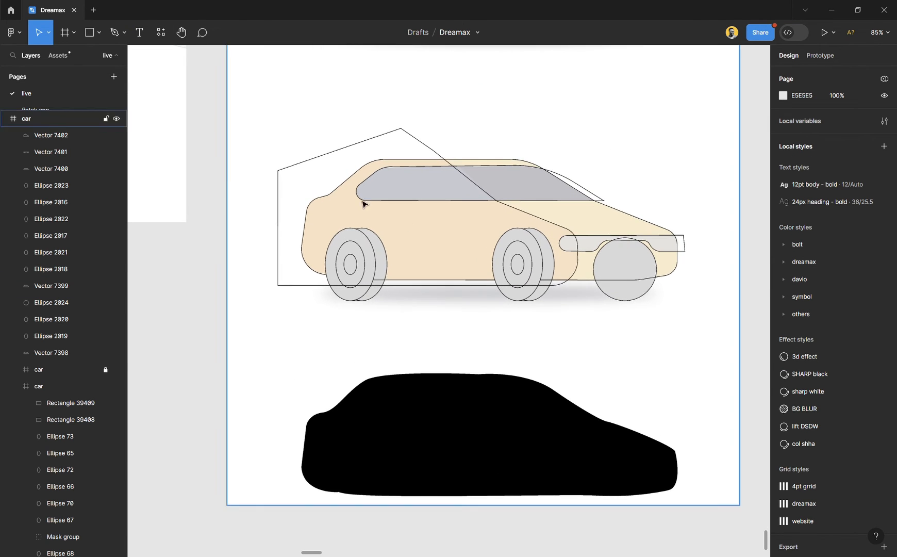
left_click(105, 369)
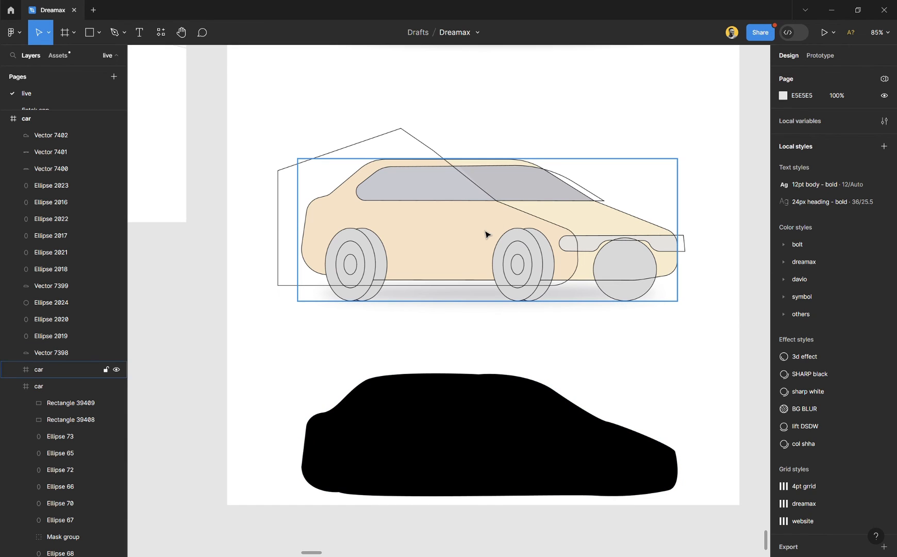
left_click(486, 235)
key("Delete")
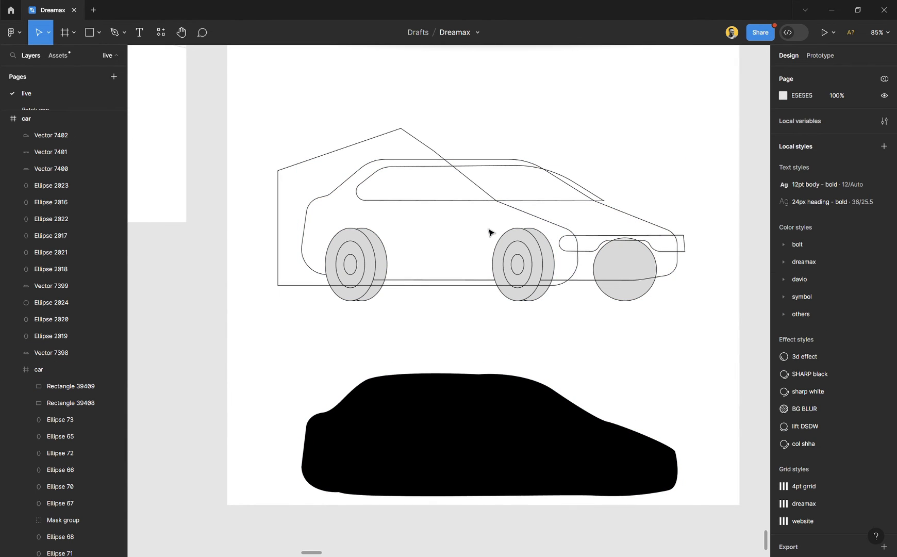
- Move the original coloured car down to just above the traced outlines, and delete the black silhouette below them
scroll(487, 230, "up", 3)
left_click(478, 32)
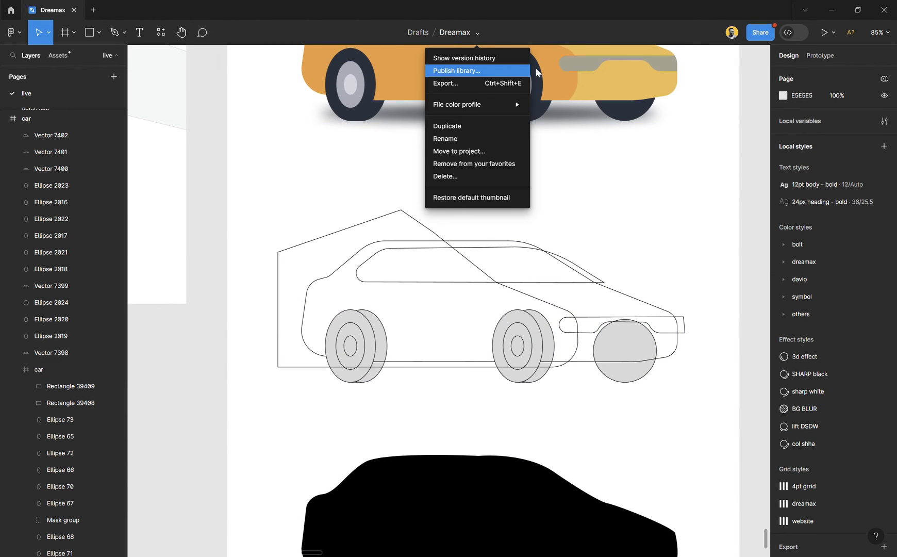
left_click(711, 170)
left_click(617, 83)
left_click_drag(558, 86, 558, 153)
left_click(533, 486)
key("Delete")
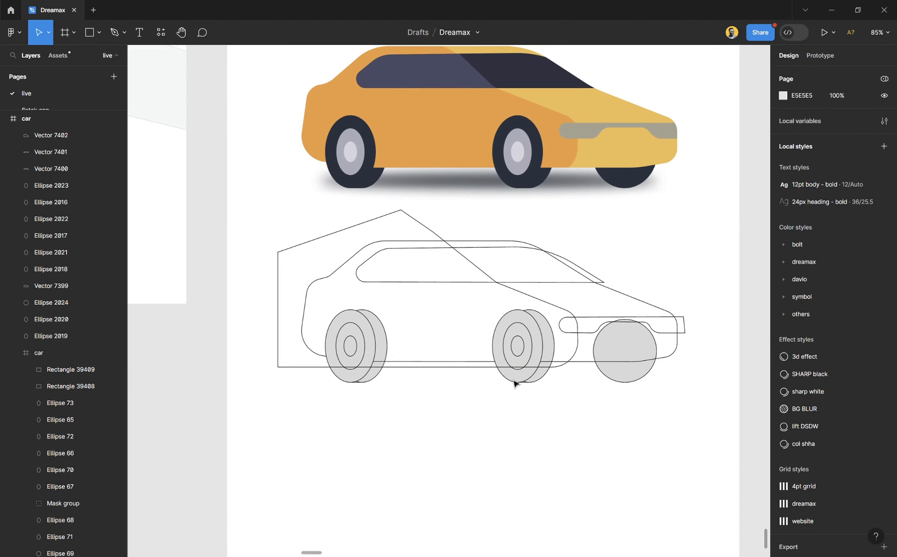
- Fill the car body outline with yellow EEBC50 sampled from the original car and remove its black stroke
scroll(509, 302, "up", 2)
scroll(522, 348, "right", 2)
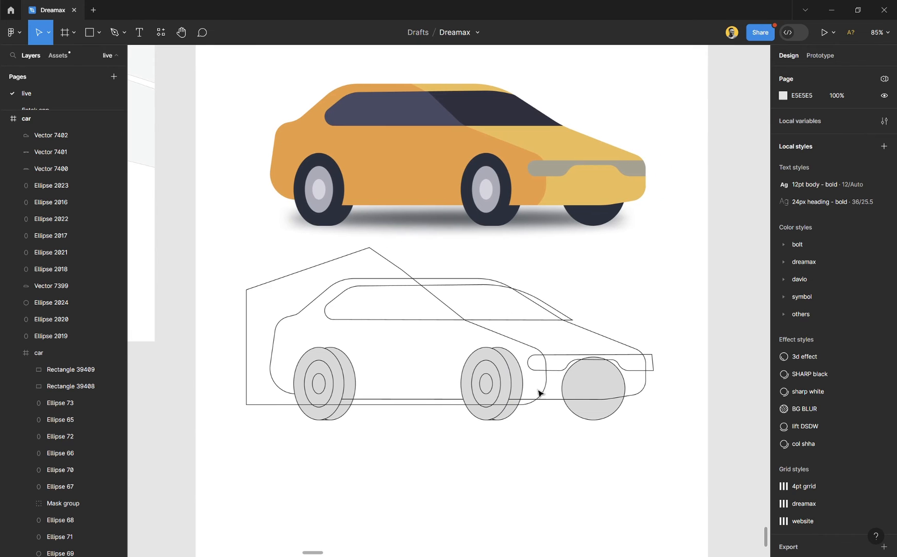
scroll(541, 394, "up", 3)
scroll(541, 395, "up", 2)
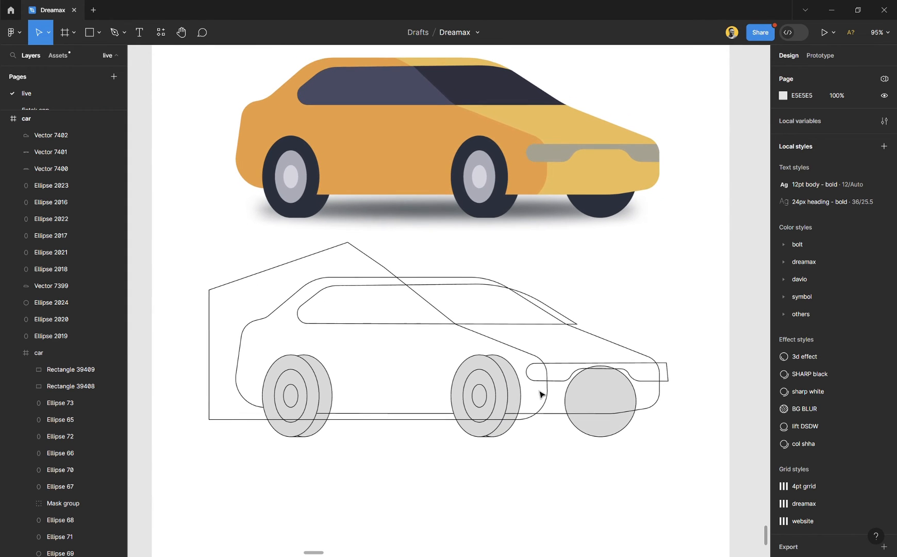
left_click(604, 354)
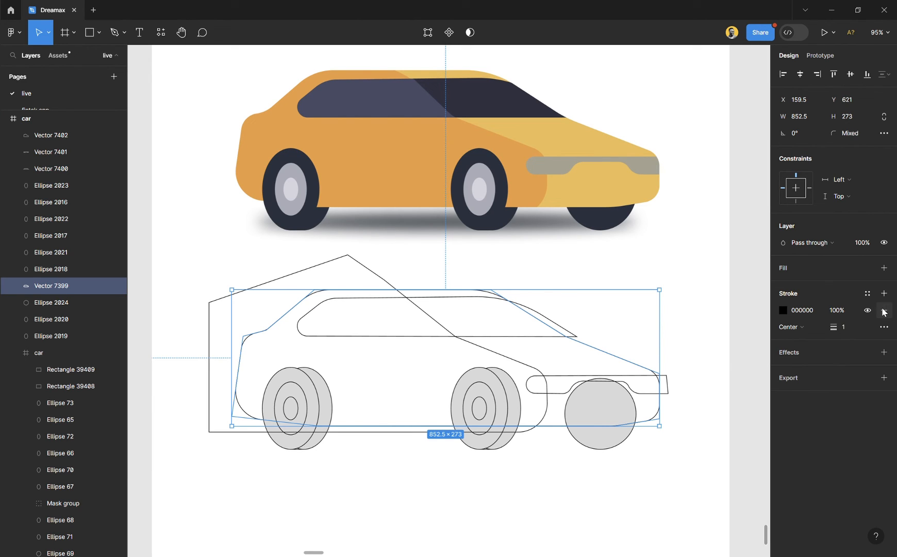
left_click(884, 267)
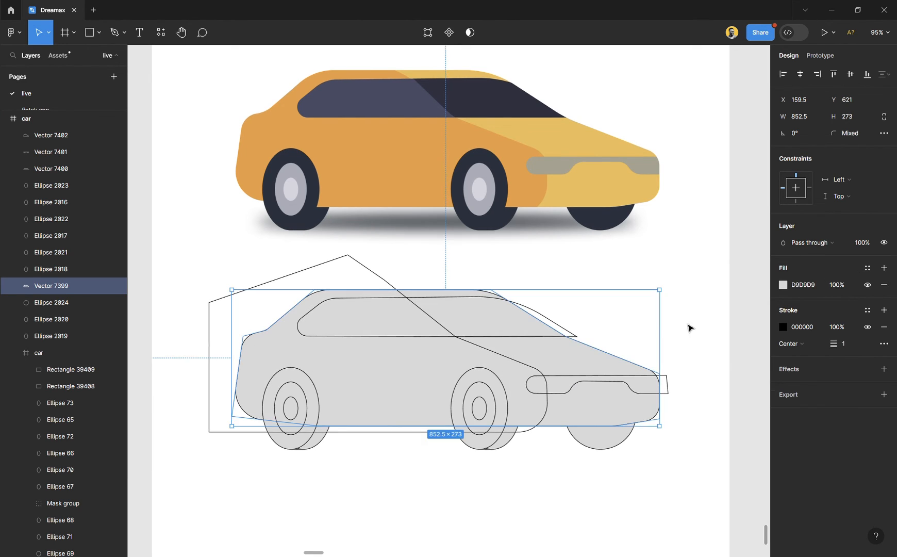
key("i")
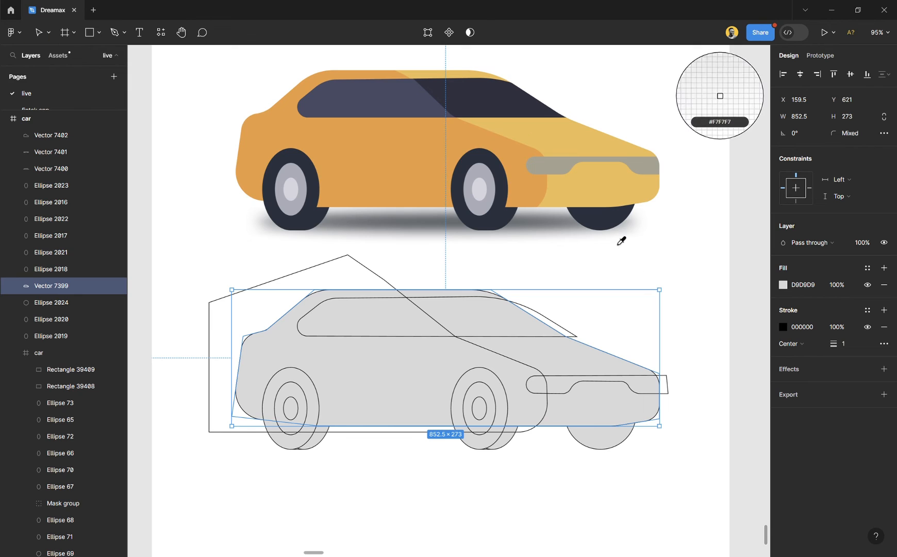
left_click(572, 141)
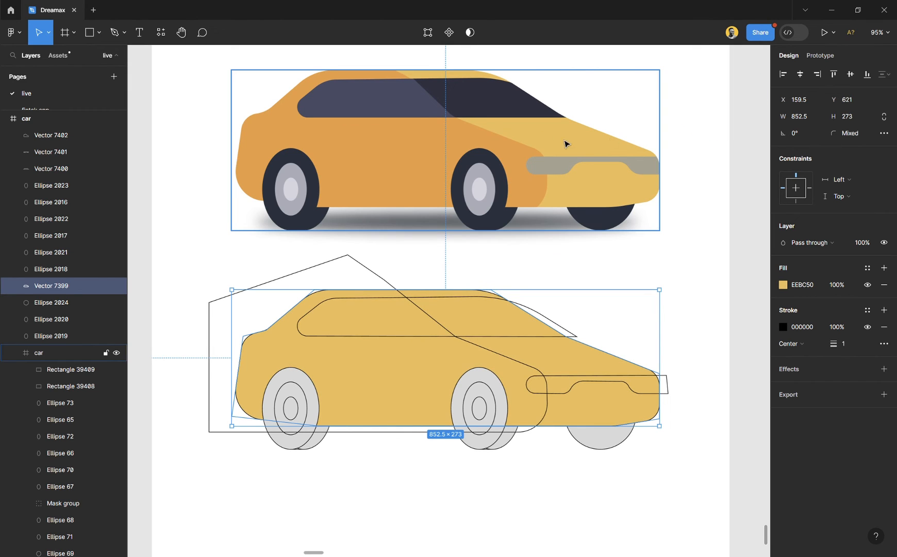
left_click(885, 327)
left_click(684, 479)
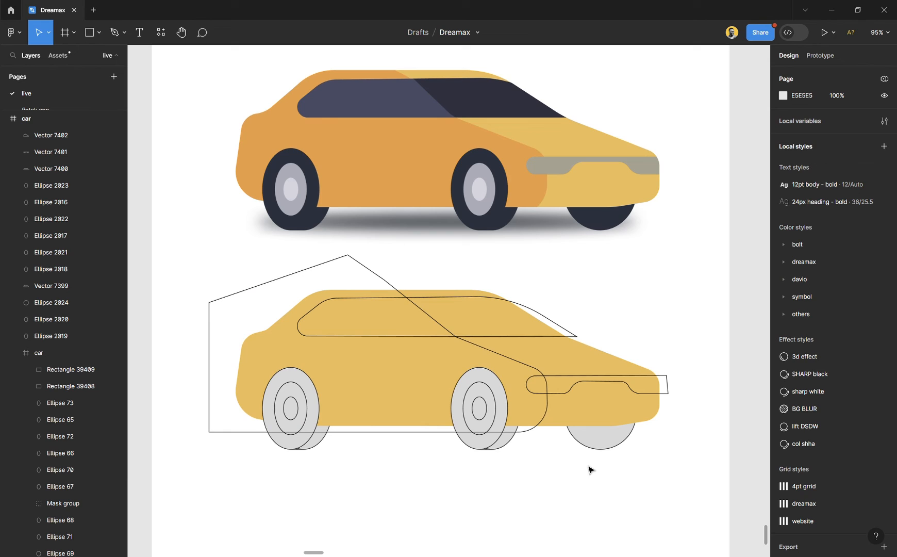
- Remove the strokes from all five outer tyre ellipses and fill them with dark 29303E sampled from the original tyres
left_click(493, 444)
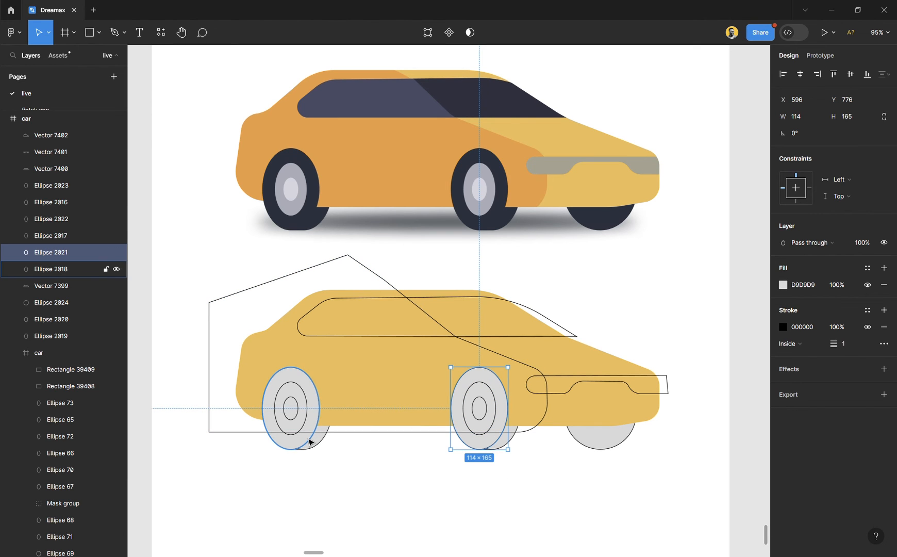
left_click(311, 442, "shift")
left_click(320, 445, "shift")
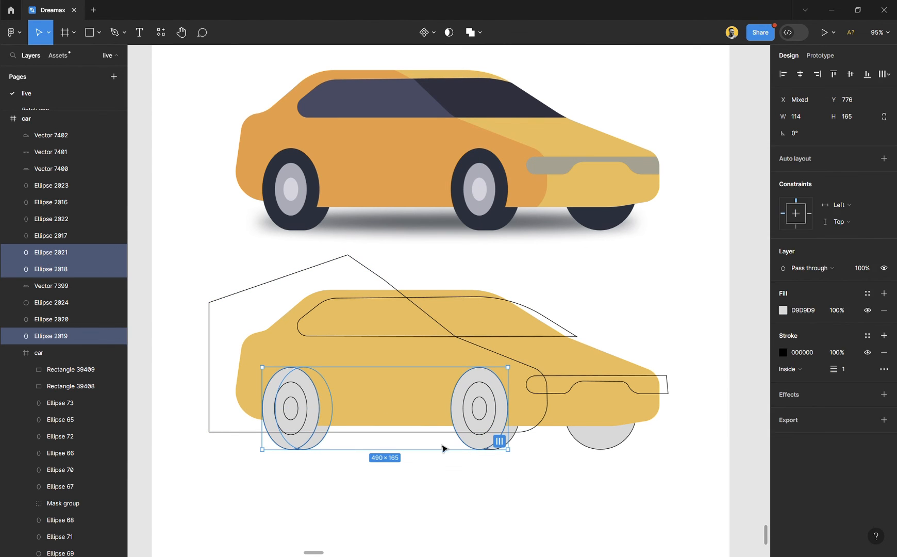
left_click(549, 472)
left_click_drag(546, 469, 277, 446)
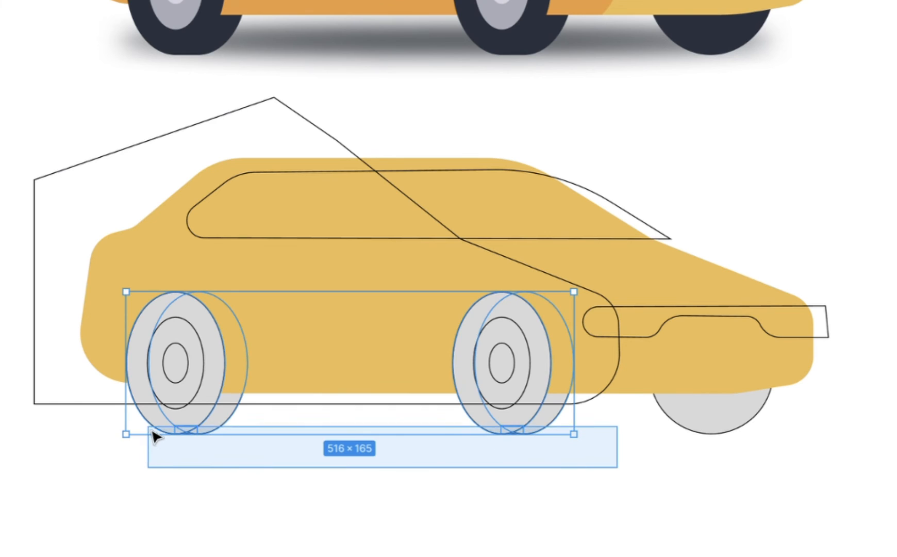
left_click_drag(154, 437, 153, 435)
left_click_drag(840, 477, 120, 427)
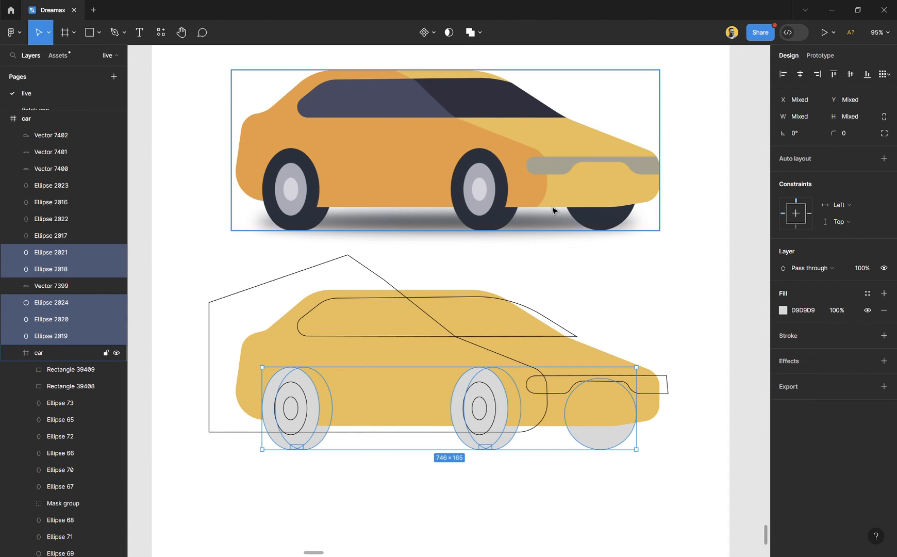
key("i")
left_click(505, 209)
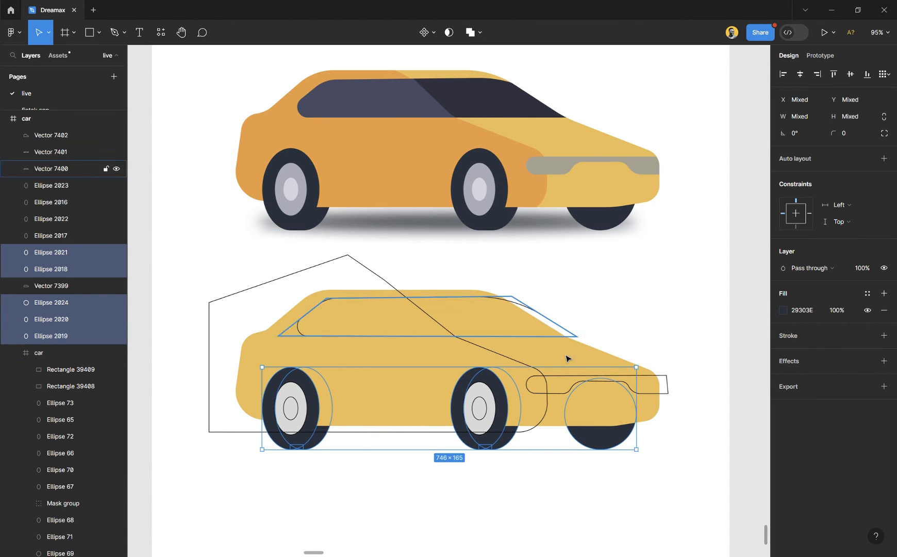
left_click(535, 502)
- Remove the strokes from both middle rim ellipses and fill them with grey A9ACB8 sampled from the original rims
left_click(498, 407)
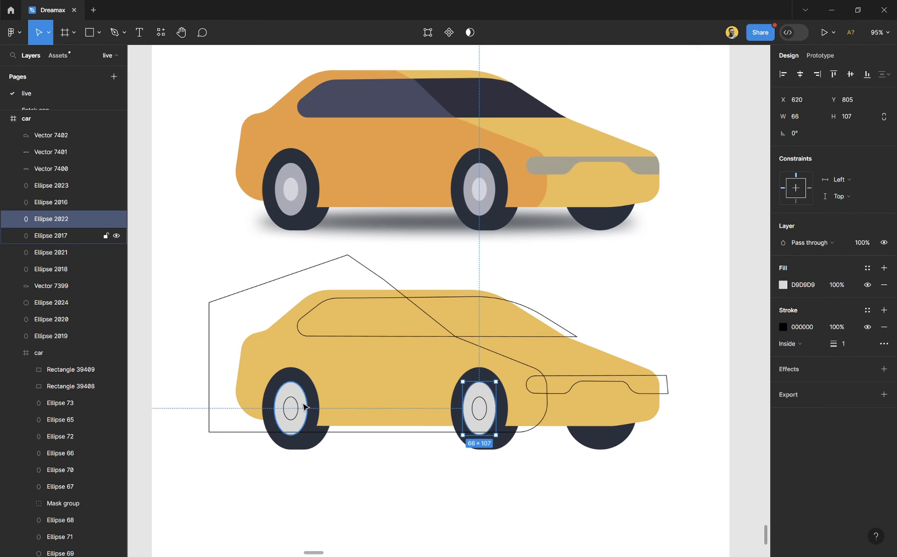
left_click(306, 402, "shift")
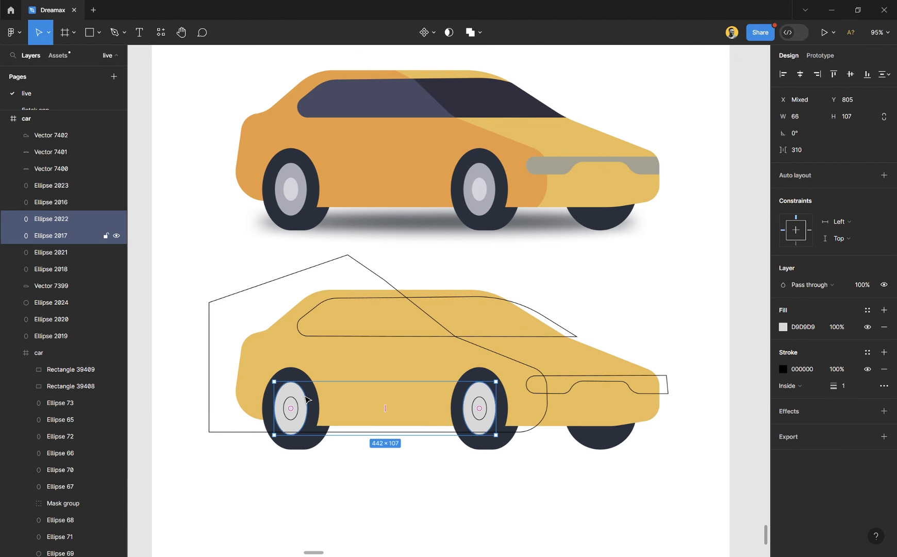
left_click(882, 368)
key("i")
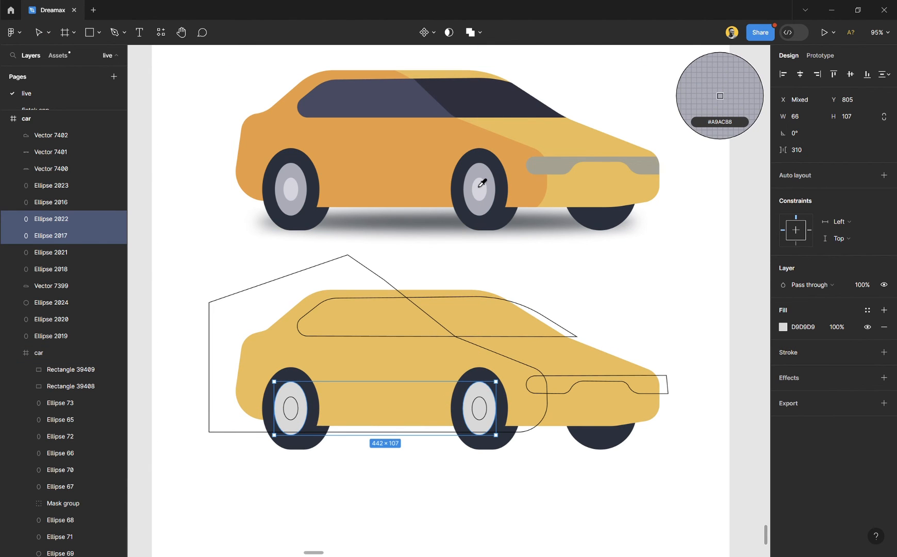
left_click(483, 183)
left_click(515, 524)
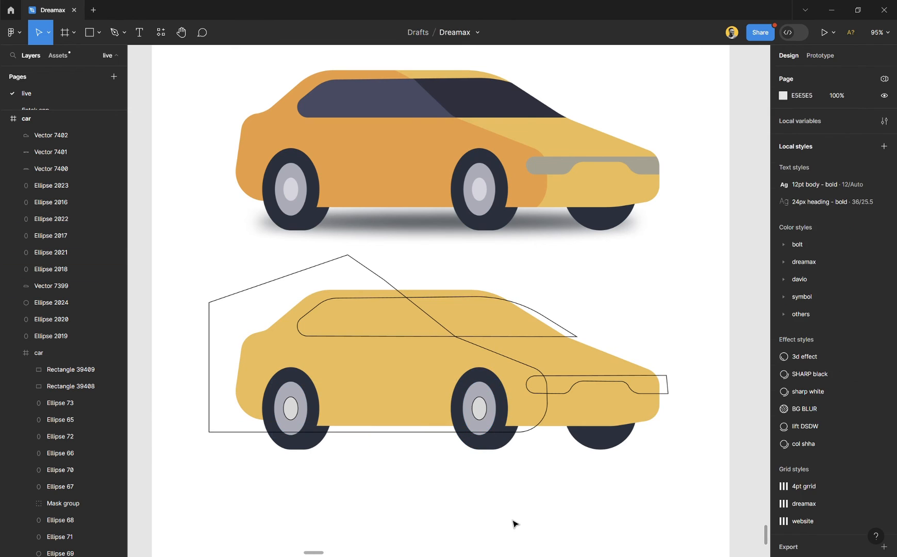
- Remove the strokes from both wheel-centre ellipses and fill them with light grey D5D5DE sampled from the original hubs
left_click(487, 414)
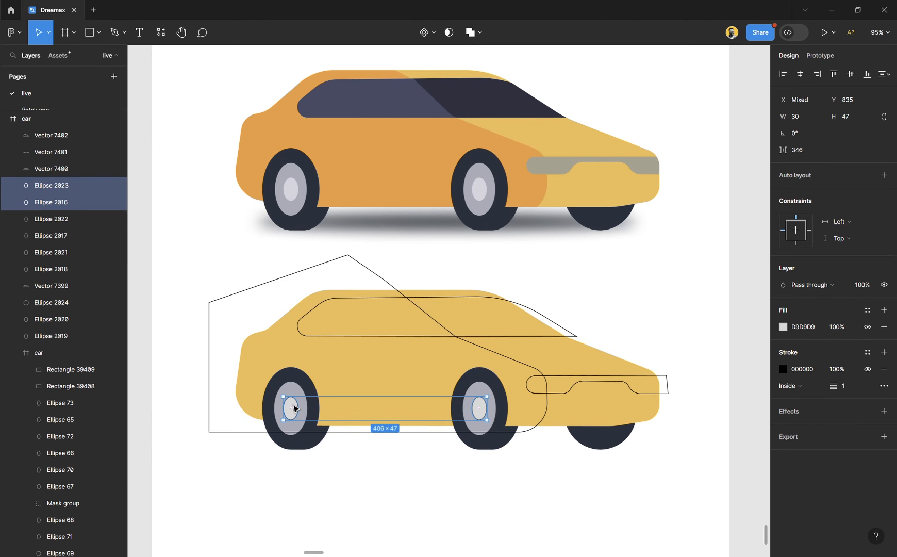
key("i")
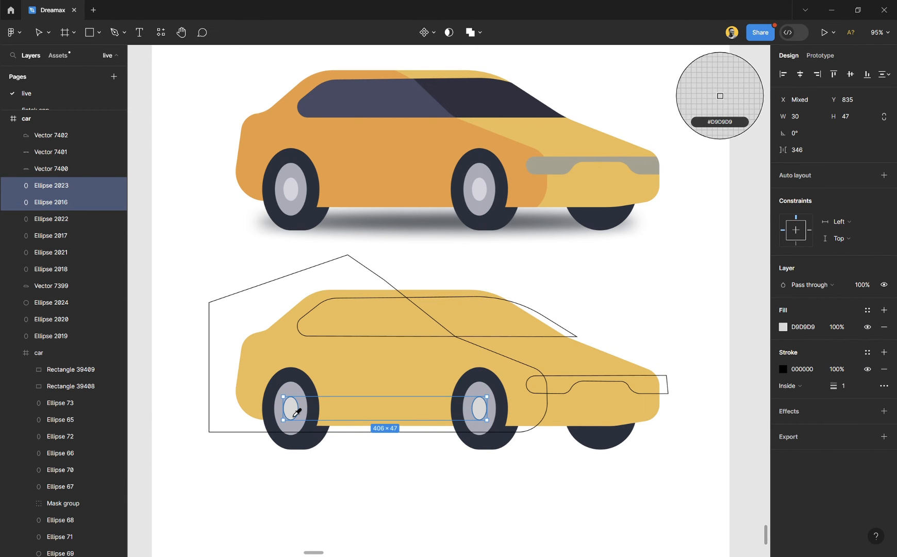
left_click(485, 195)
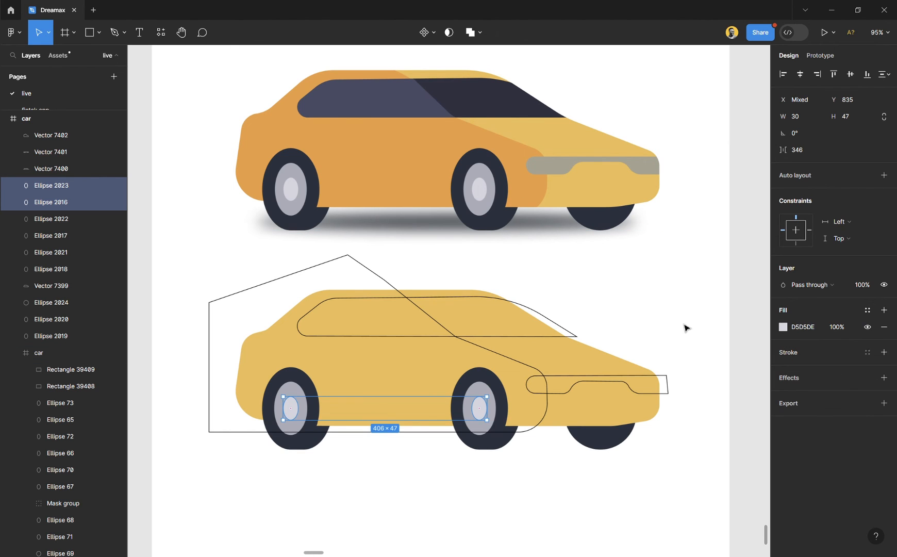
- Remove the black stroke from the darker body-area outline that extends behind the car
left_click(651, 307)
left_click(552, 400)
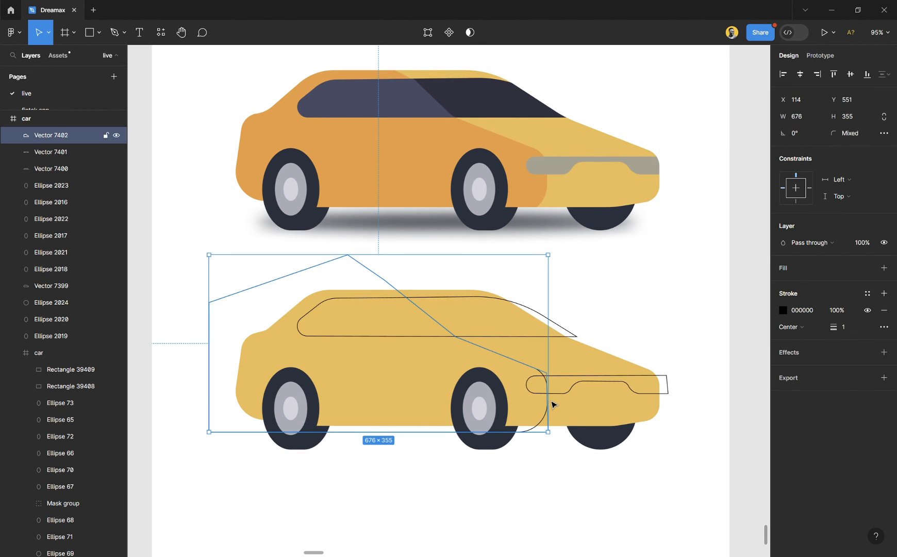
left_click(884, 310)
- Try filling the darker body area with orange EC9E3A sampled from the original car, and undo the fill
left_click(814, 269)
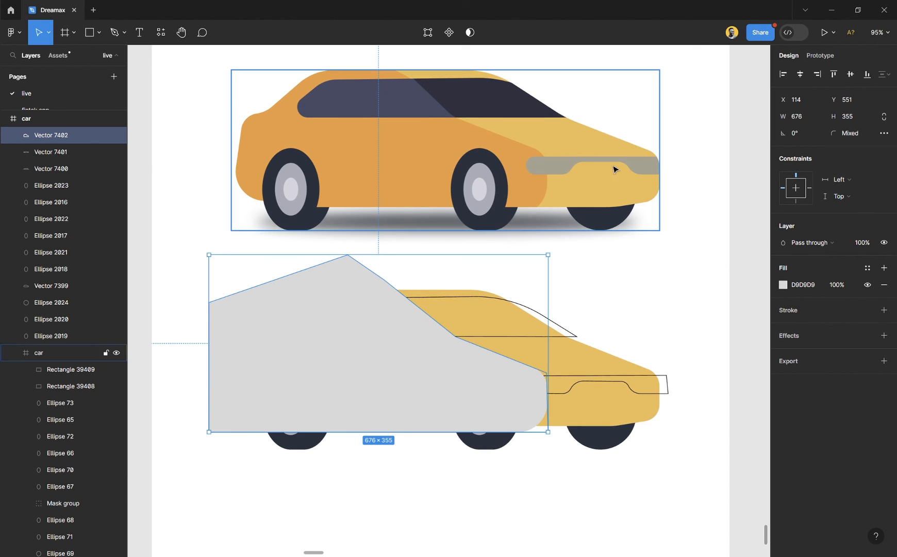
key("i")
left_click(434, 142)
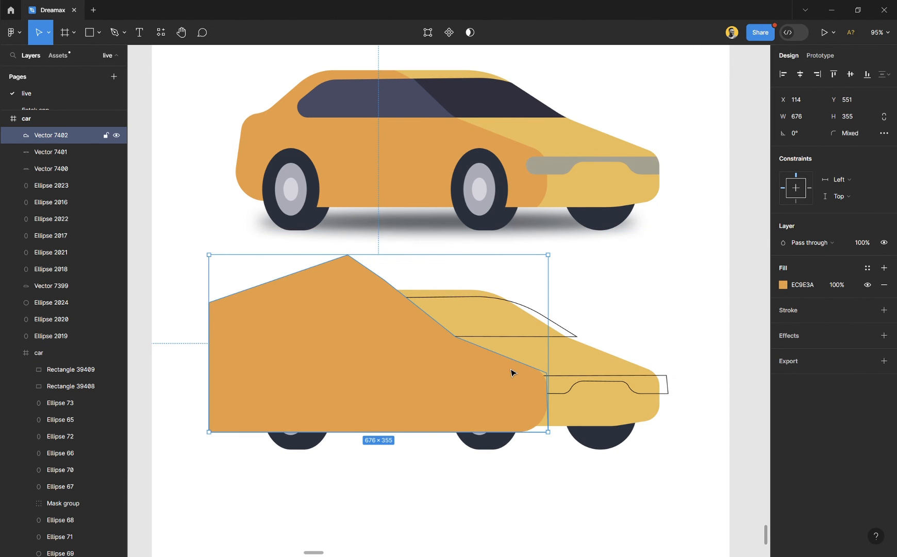
left_click(640, 299)
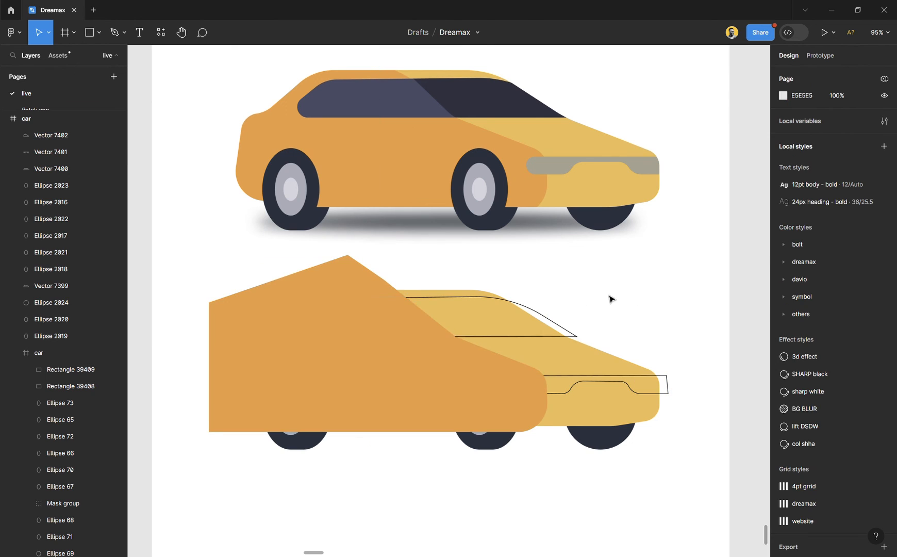
left_click(422, 343)
key("ctrl+z")
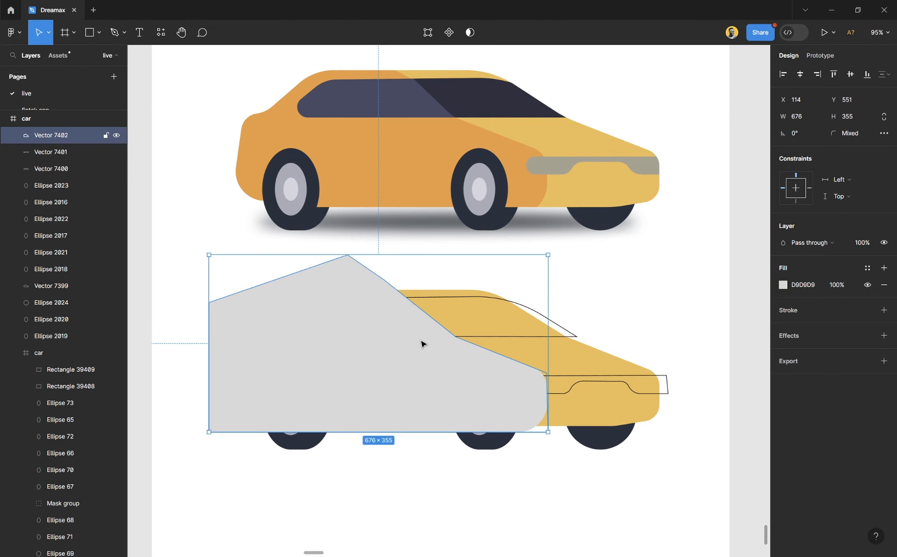
key("ctrl+z")
left_click(597, 317)
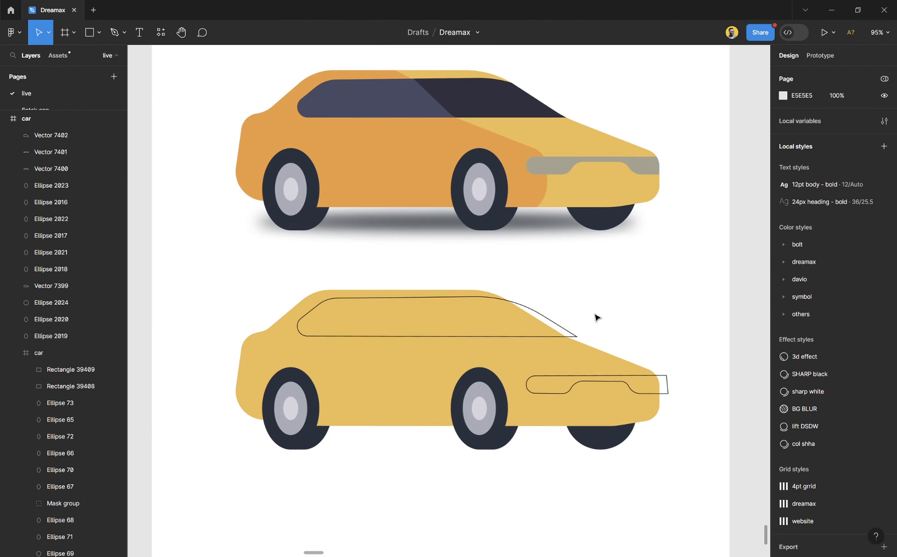
- Remove the window outline's stroke and fill the window with dark 2E303F sampled from the original windshield
left_click(580, 338)
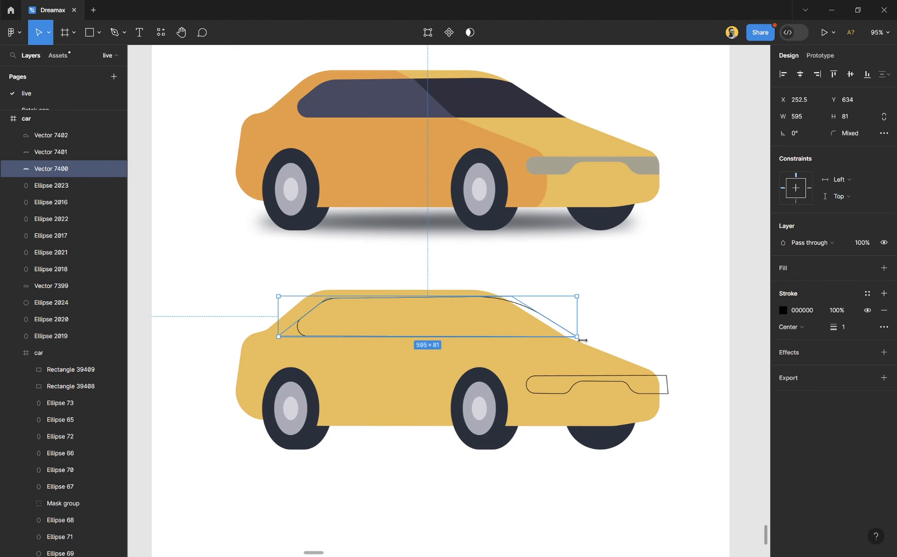
left_click(884, 310)
key("i")
left_click(479, 99)
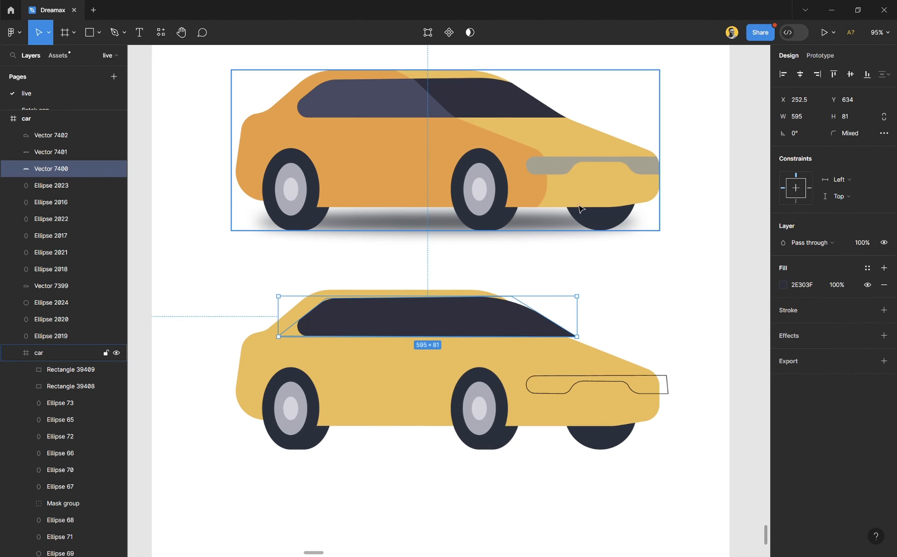
left_click(637, 323)
- Remove the front strip's black stroke and fill the strip with grey A7A28F sampled from the original car
left_click(654, 379)
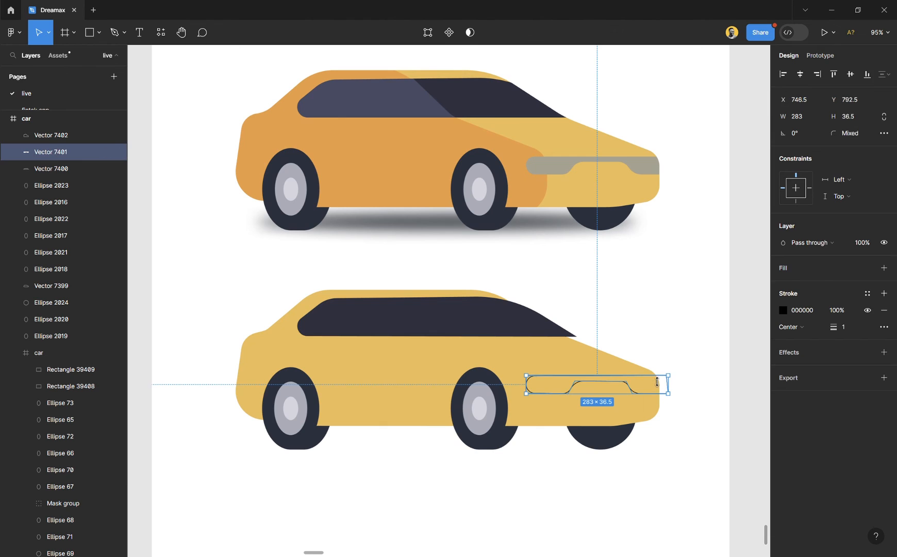
left_click(884, 310)
key("i")
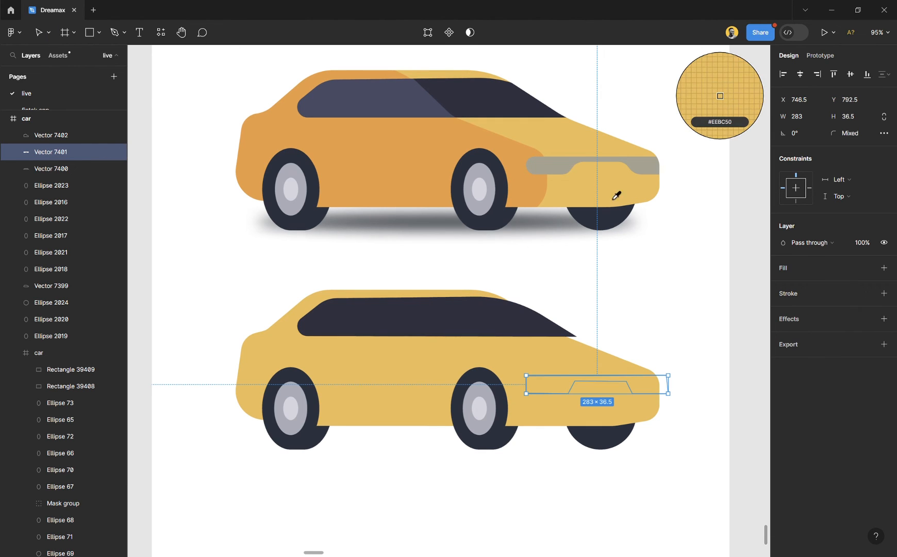
left_click(562, 169)
left_click(646, 313)
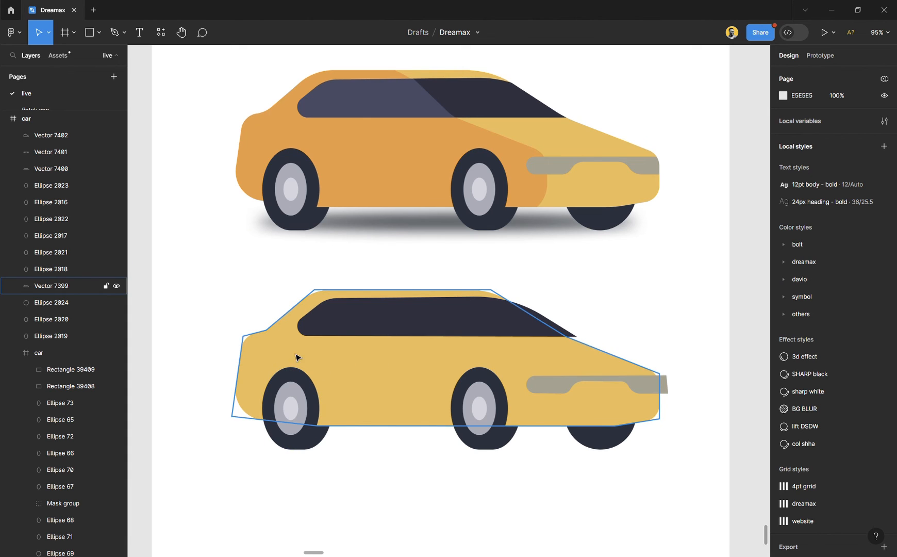
left_click(63, 286)
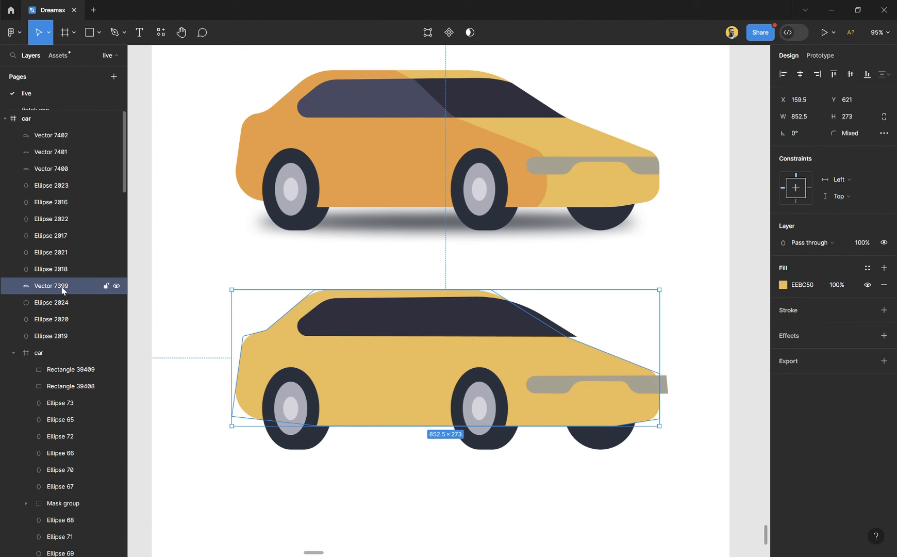
left_click(66, 192)
left_click(67, 240)
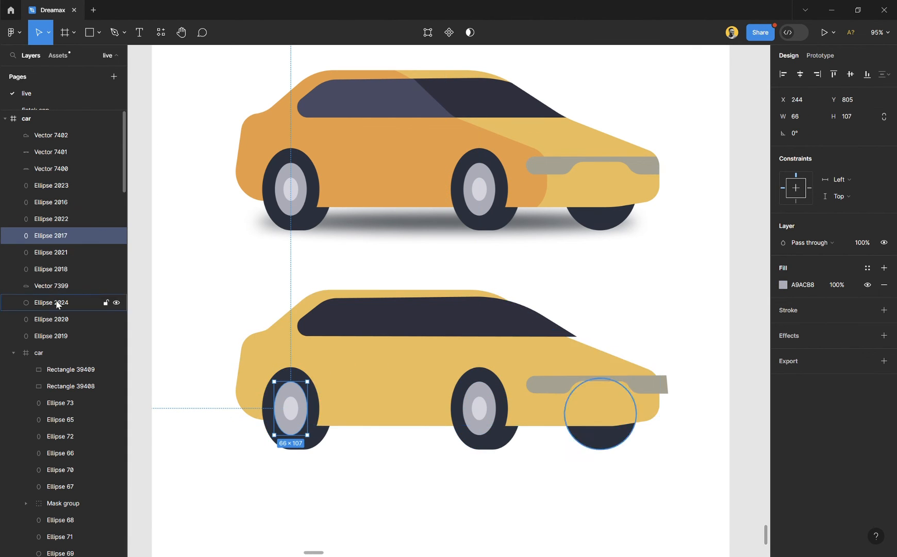
left_click(66, 136)
left_click(782, 293)
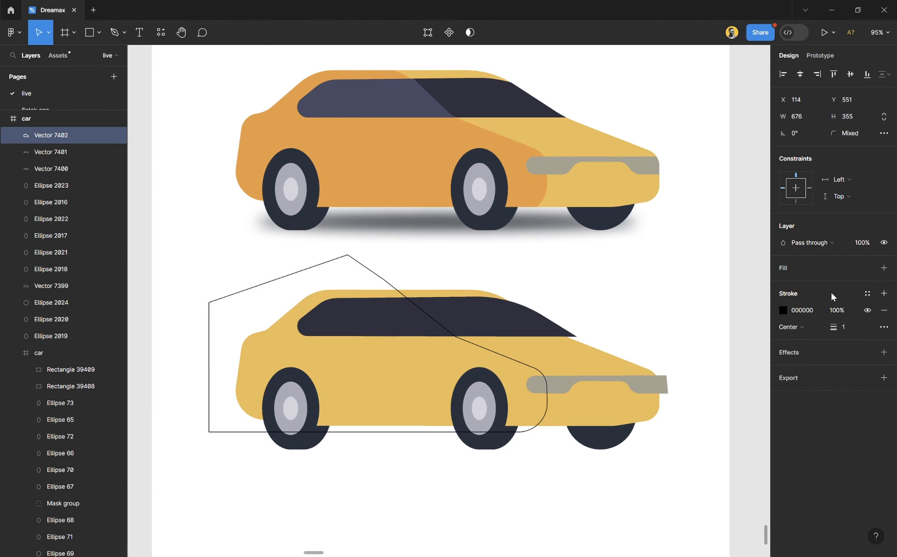
left_click(672, 343)
scroll(576, 335, "down", 1)
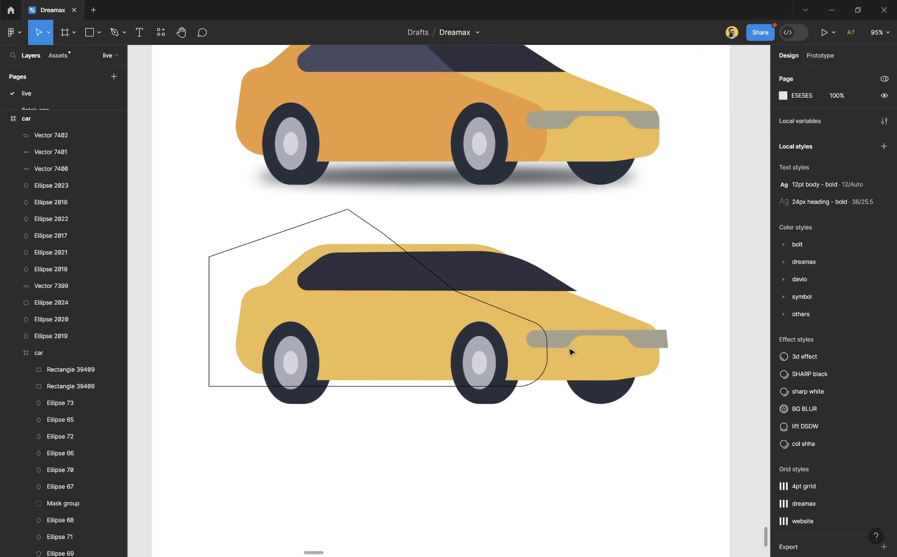
left_click(610, 356)
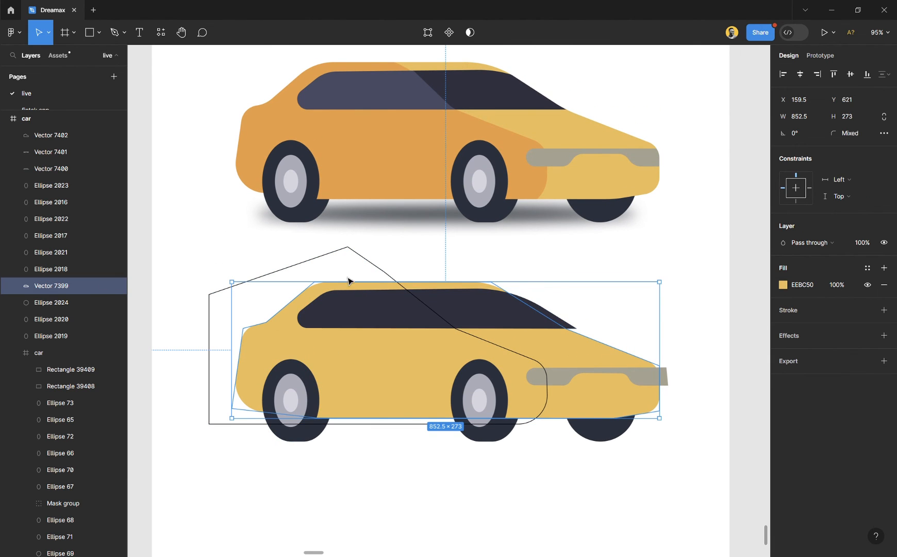
left_click(360, 257)
left_click(586, 286)
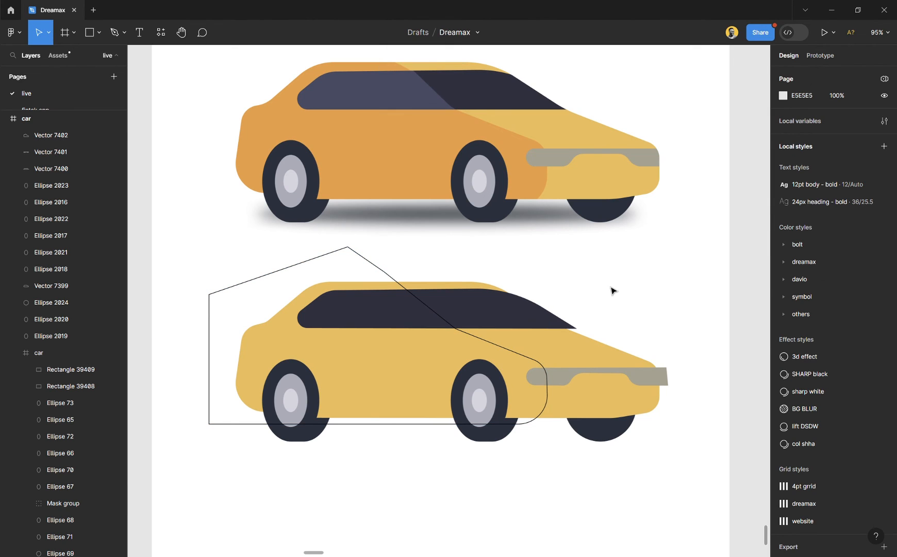
- Duplicate the yellow car body in place and use the lower copy as a mask
left_click(597, 357)
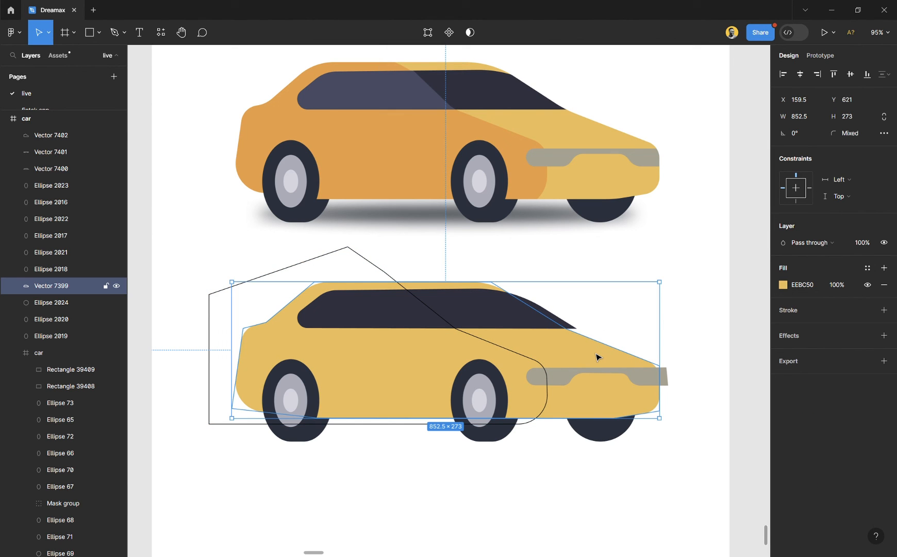
key("ctrl+d")
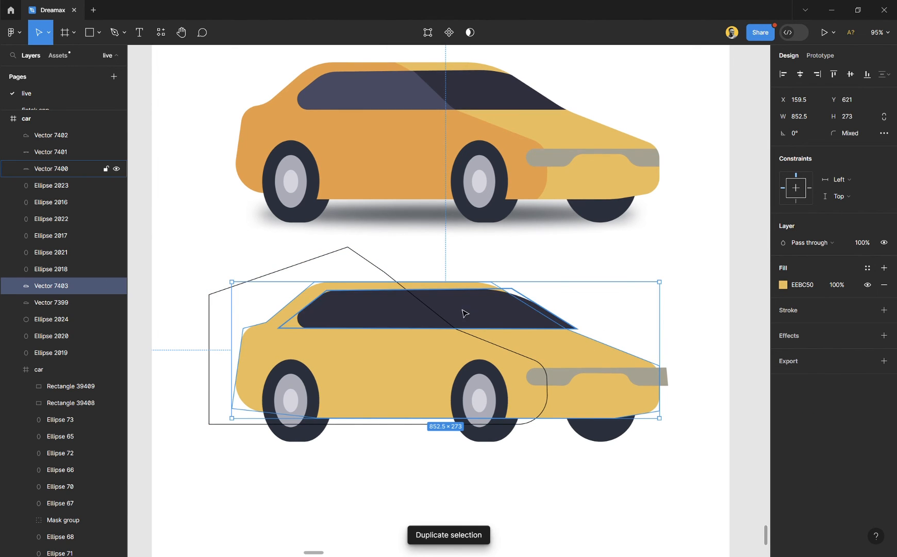
left_click(50, 303, "shift")
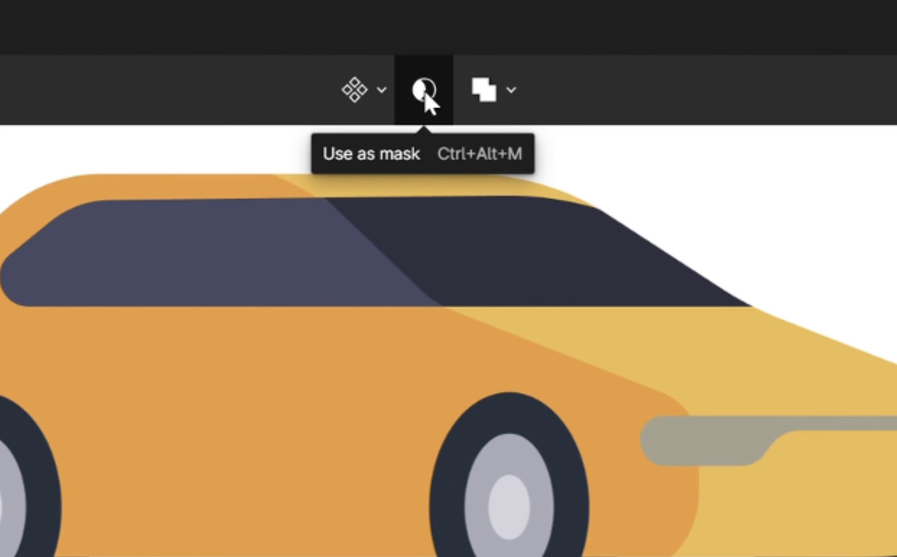
left_click(424, 90)
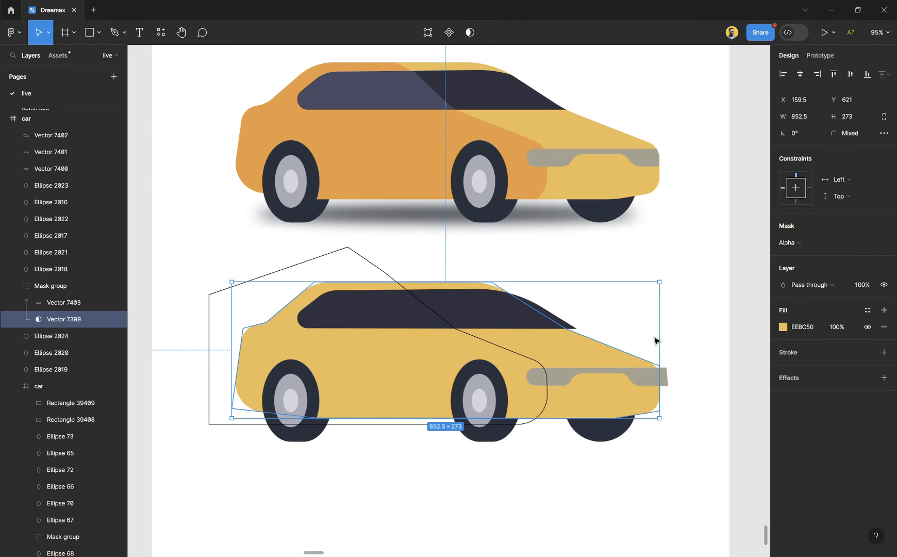
- Rename the new mask group containing the two yellow body shapes as "car base"
left_click(678, 346)
left_click(602, 358)
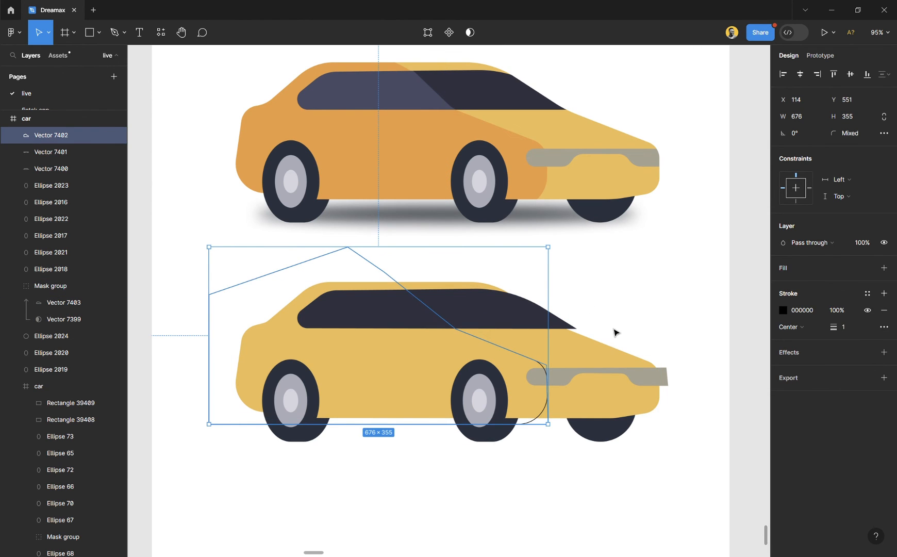
left_click(679, 303)
left_click(605, 357)
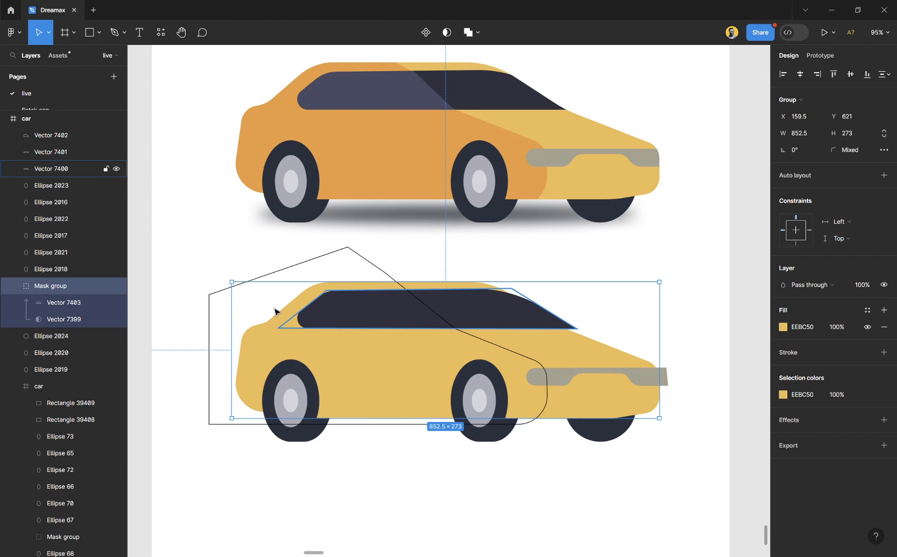
double_click(55, 289)
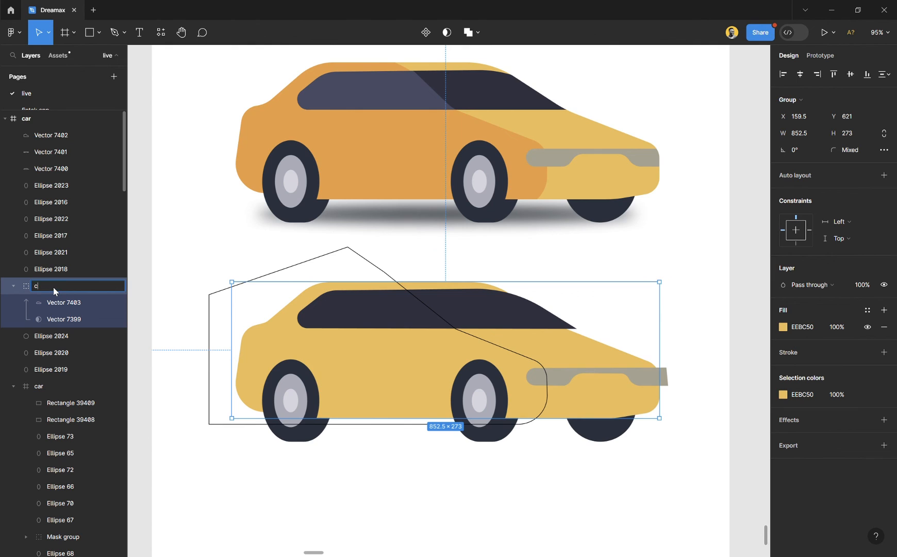
type("car base")
key("Return")
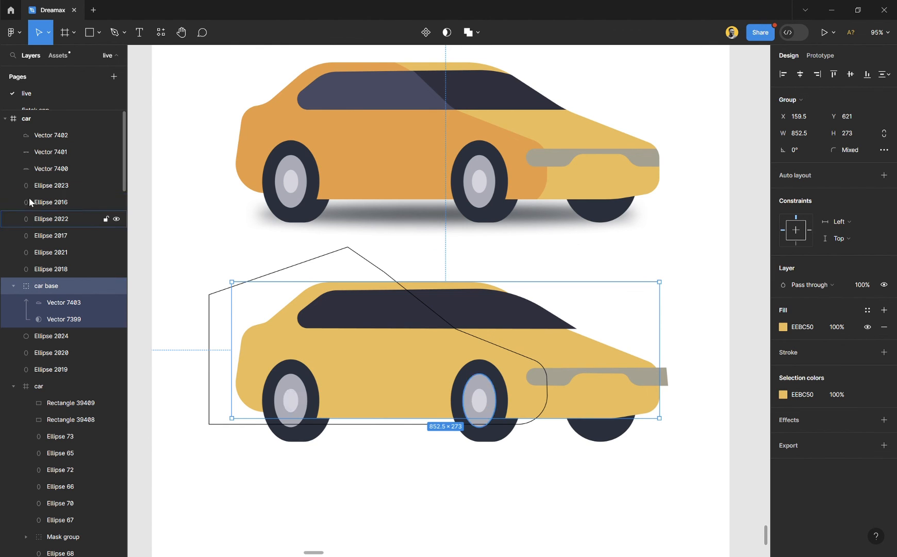
- Move the darker body-area outline and the dark window into the car base mask group, with the window on top
left_click(57, 137)
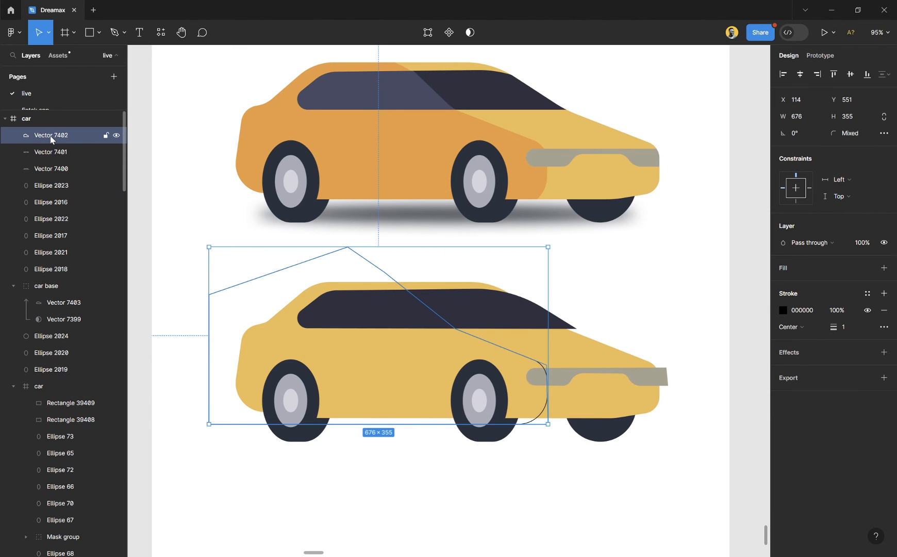
left_click_drag(52, 139, 56, 295)
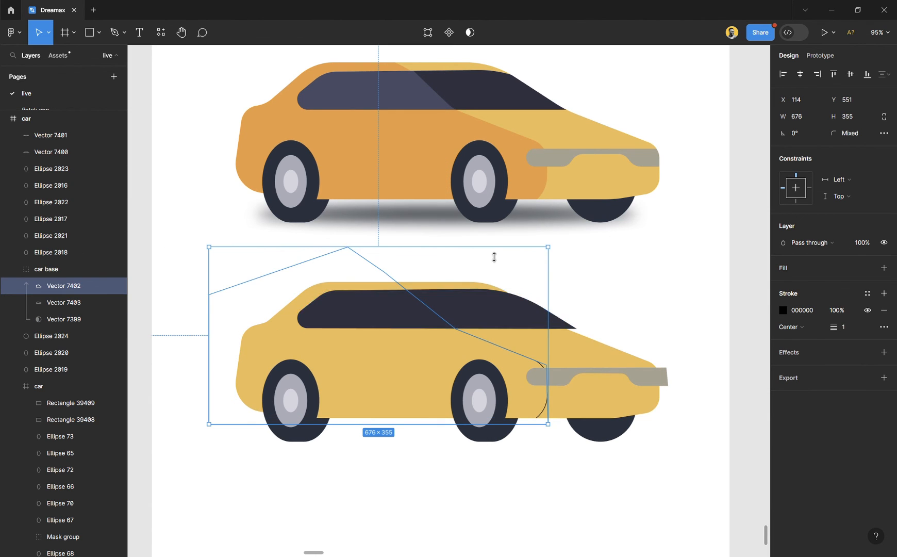
left_click(625, 293)
left_click(507, 326)
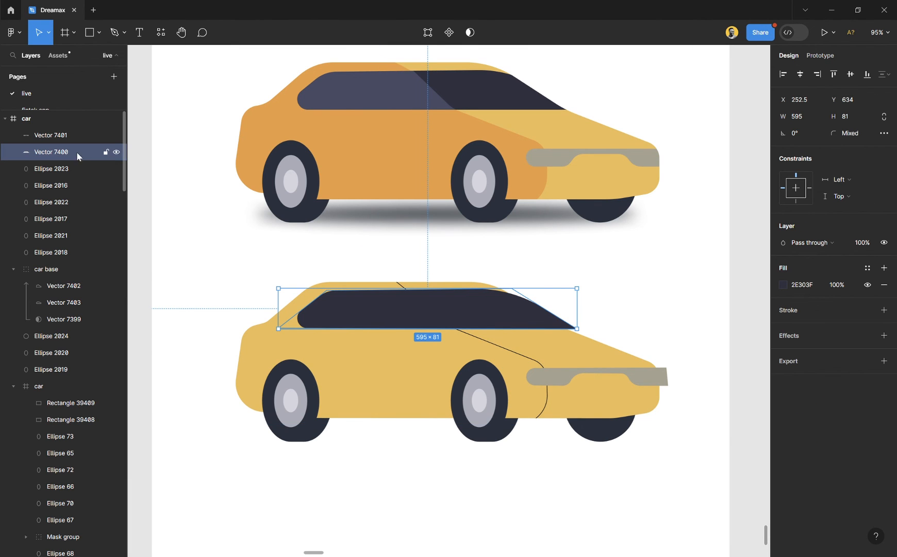
left_click_drag(74, 151, 76, 276)
left_click(345, 249)
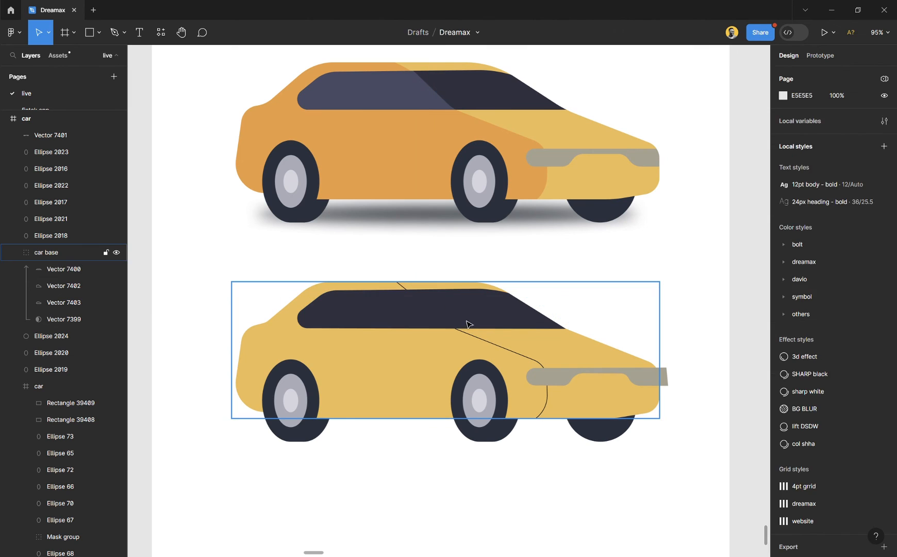
- Move the grey front strip into the car base mask group, above the window
left_click(470, 326)
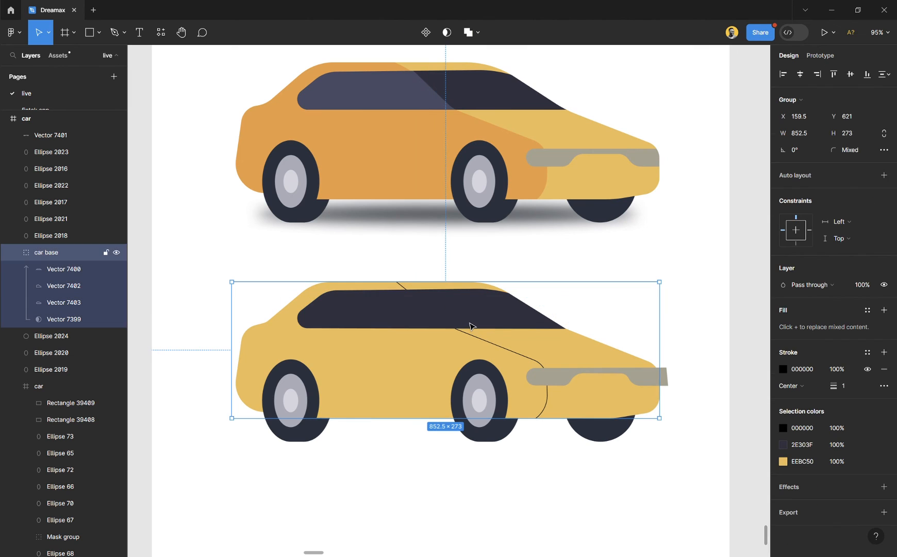
left_click(653, 378)
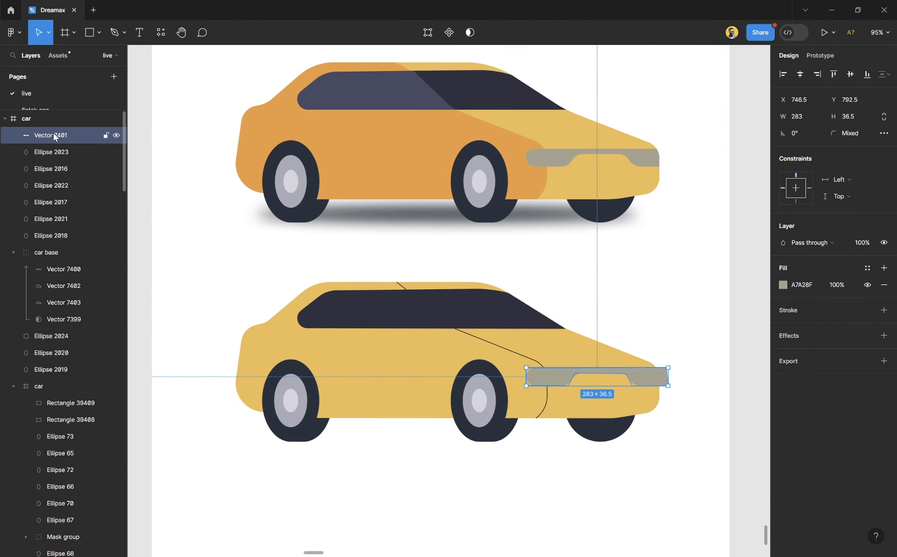
left_click_drag(53, 133, 59, 257)
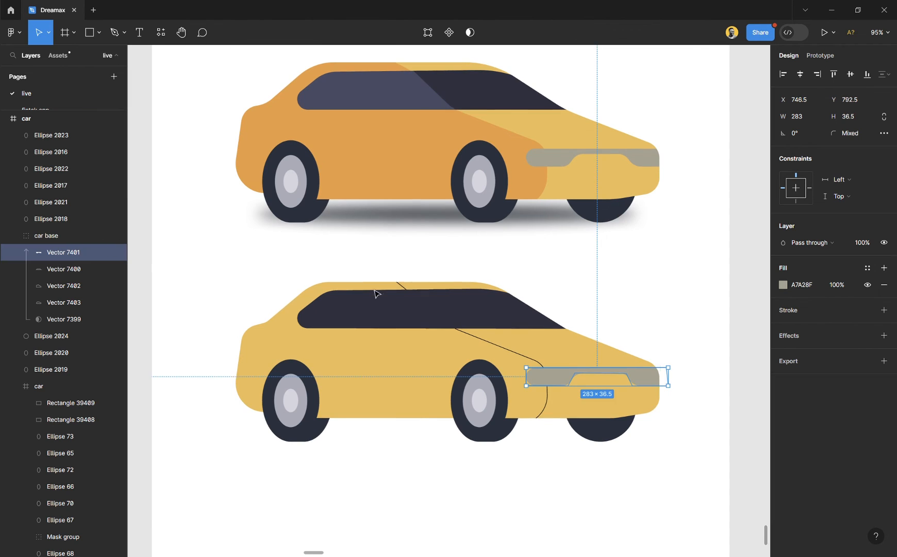
left_click(635, 324)
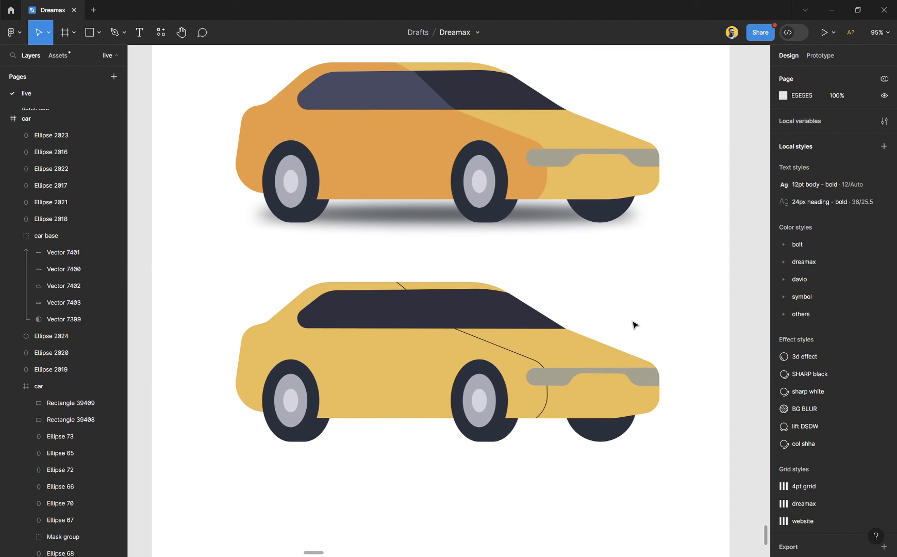
- Fill the darker body-area shape with orange EC9E3A sampled from the original car, remove its stroke, and keep it layered below the window
double_click(534, 363)
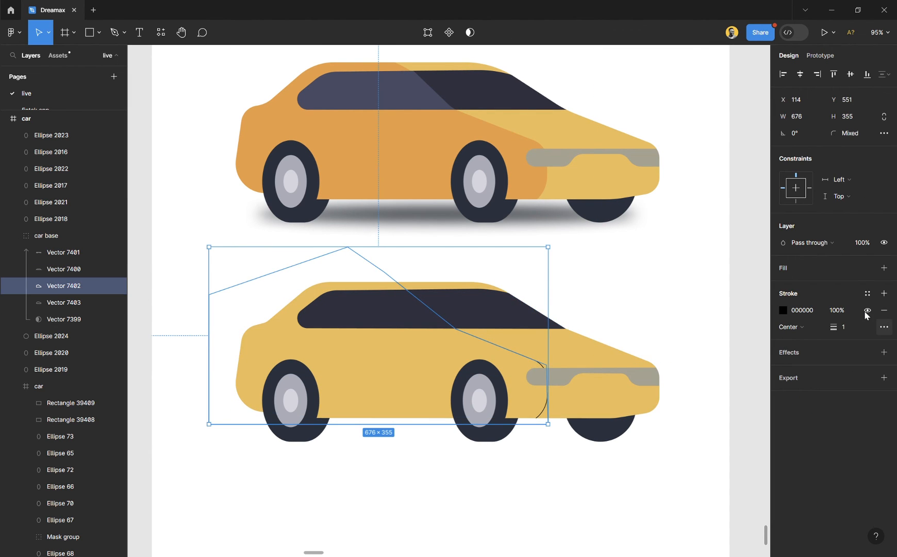
left_click(884, 268)
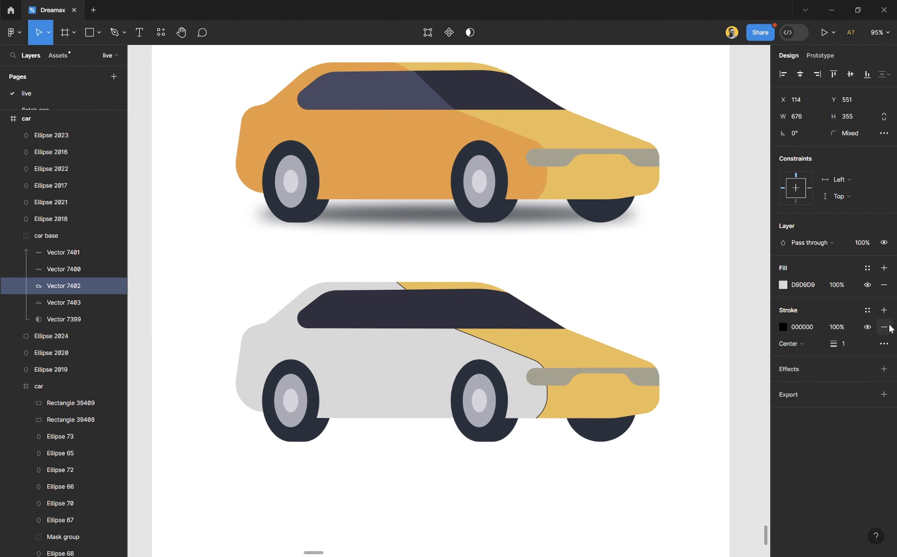
left_click(884, 327)
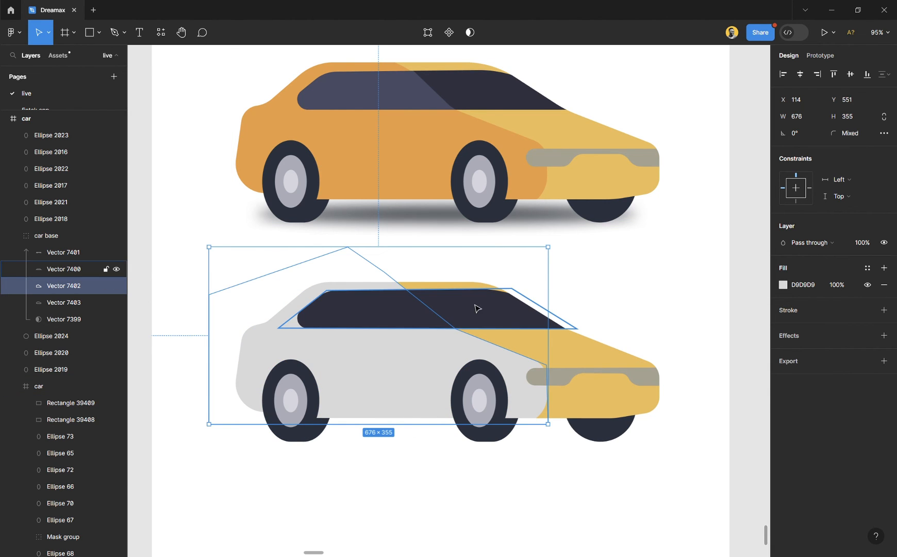
key("i")
left_click(463, 139)
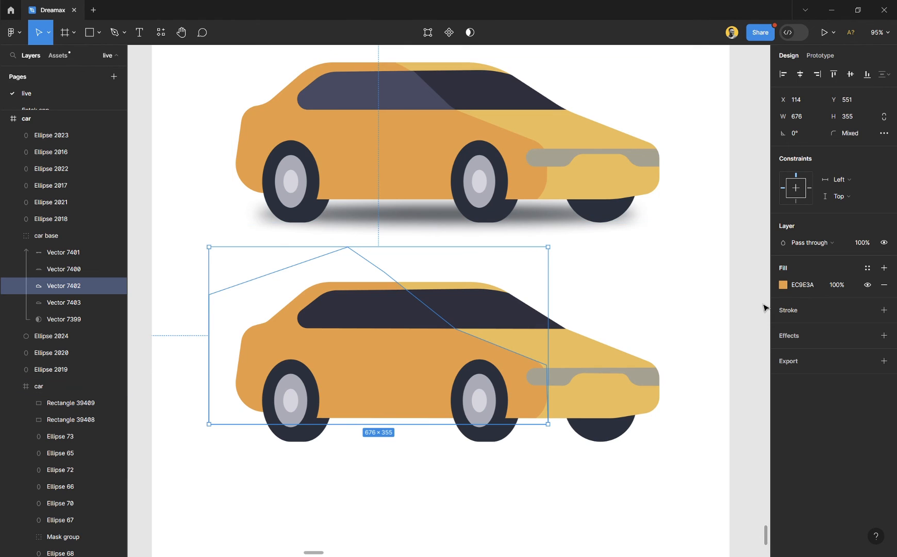
key("ctrl+bracketright")
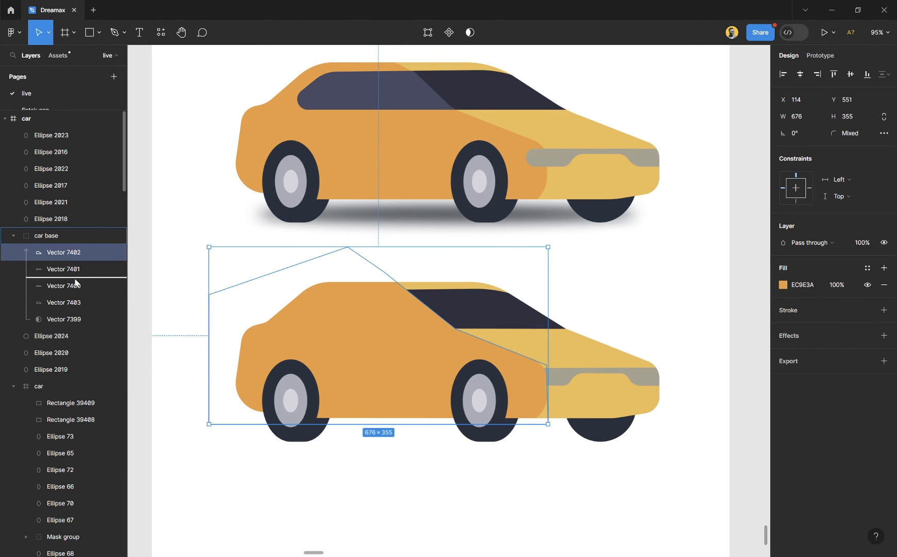
left_click_drag(60, 268, 96, 287)
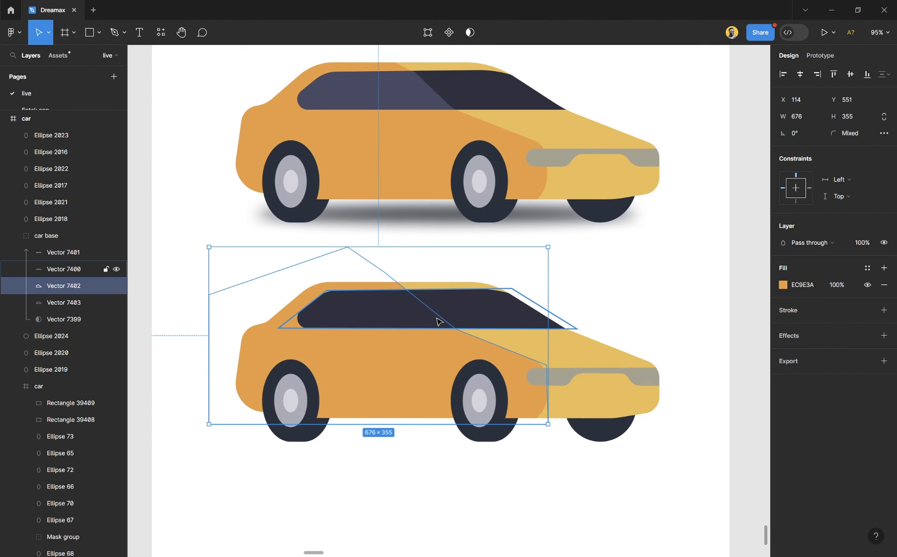
- Duplicate the orange body-area shape and the dark window in place within the car base group
key("ctrl+d")
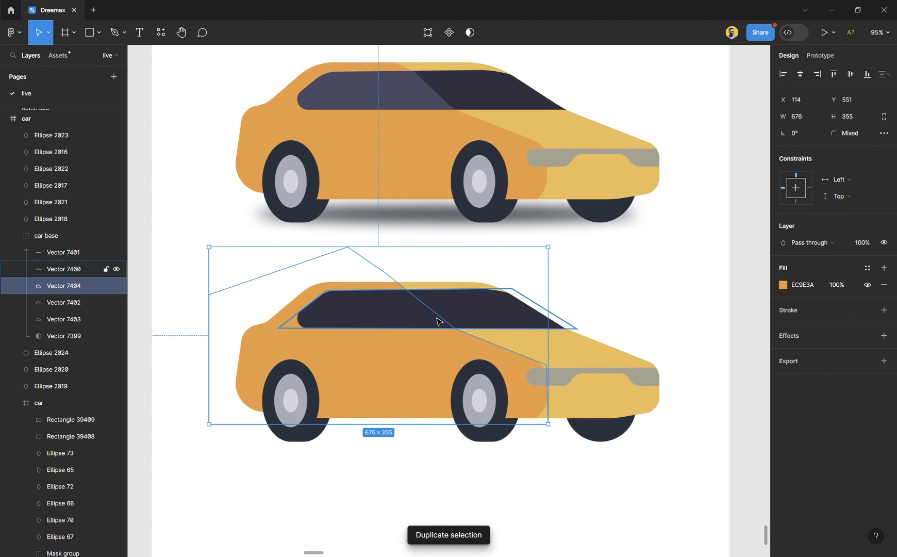
left_click(497, 321)
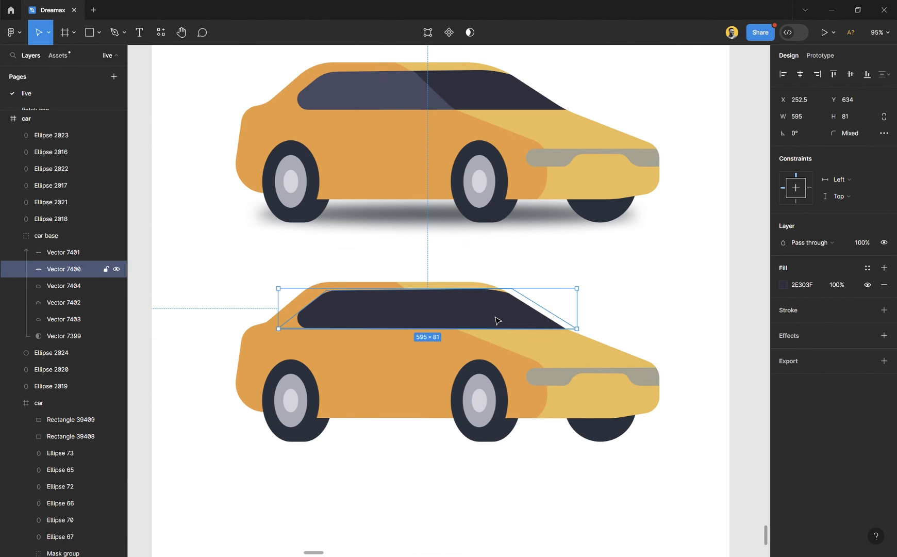
key("Escape")
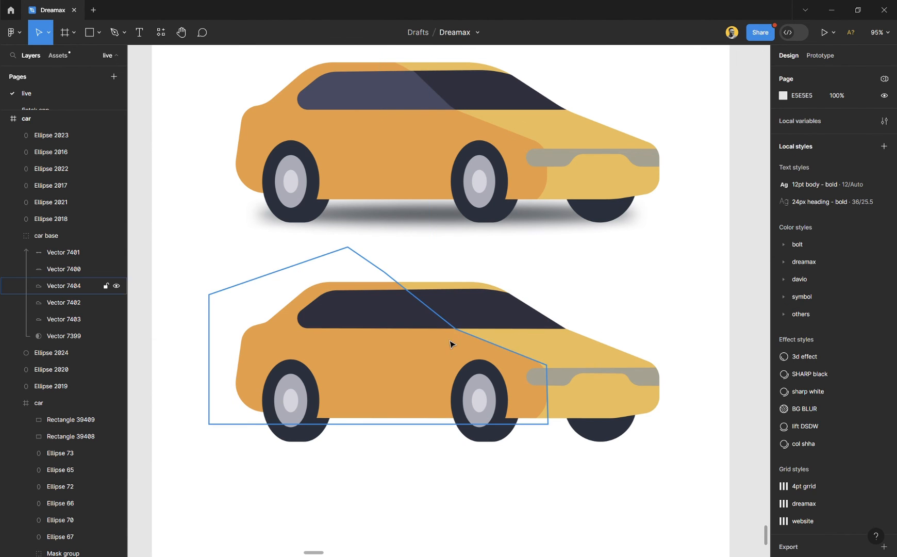
left_click(497, 311)
key("ctrl+d")
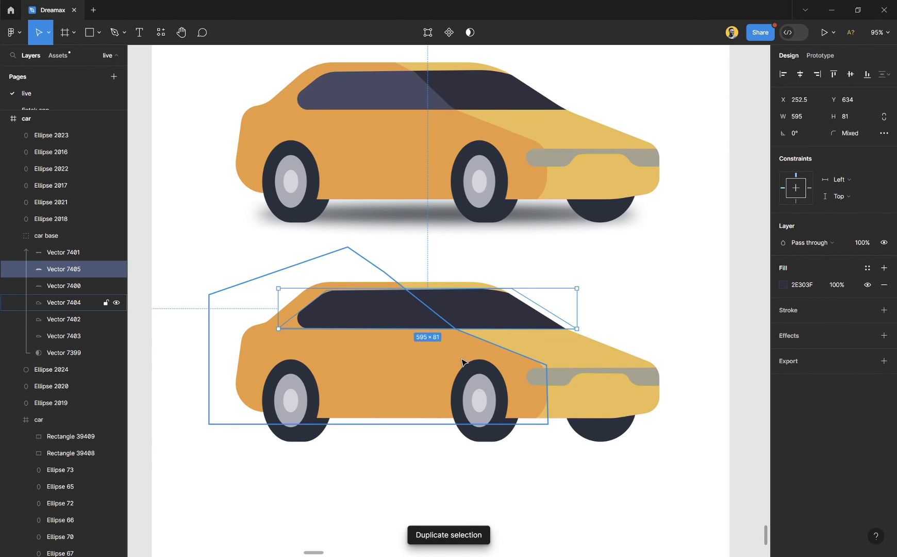
left_click(462, 361, "shift")
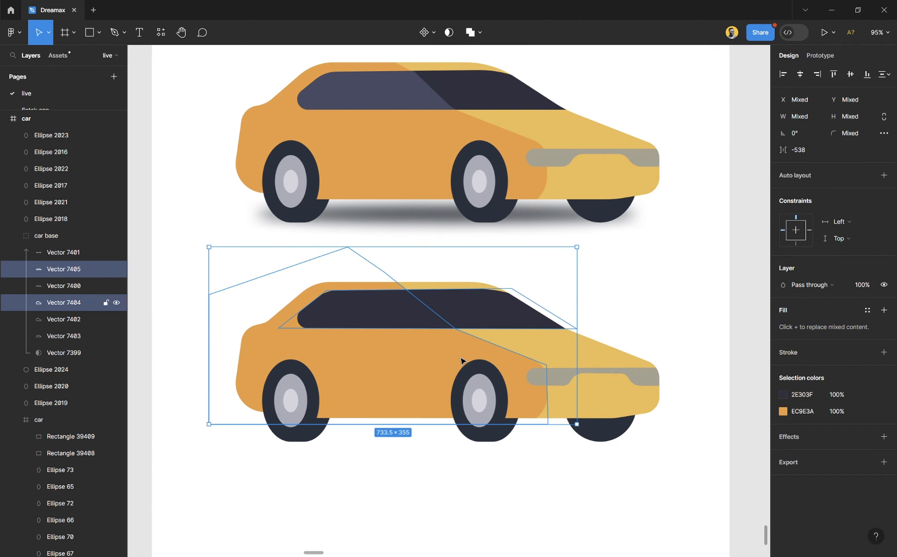
left_click(449, 33)
left_click(450, 33)
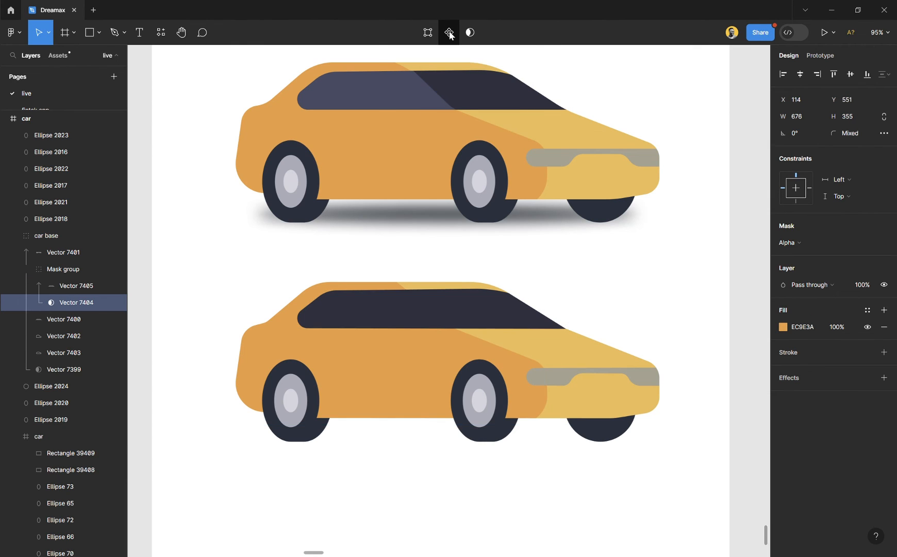
left_click(82, 287)
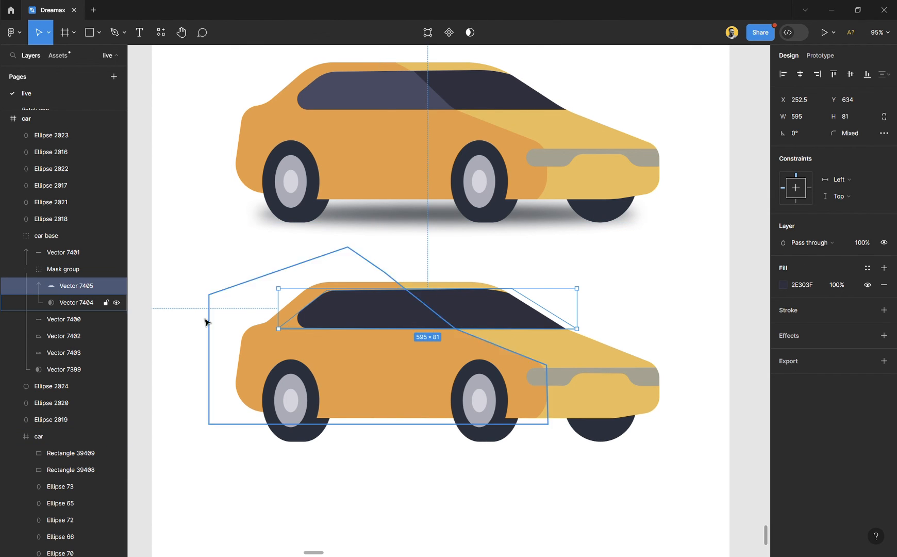
left_click(75, 303)
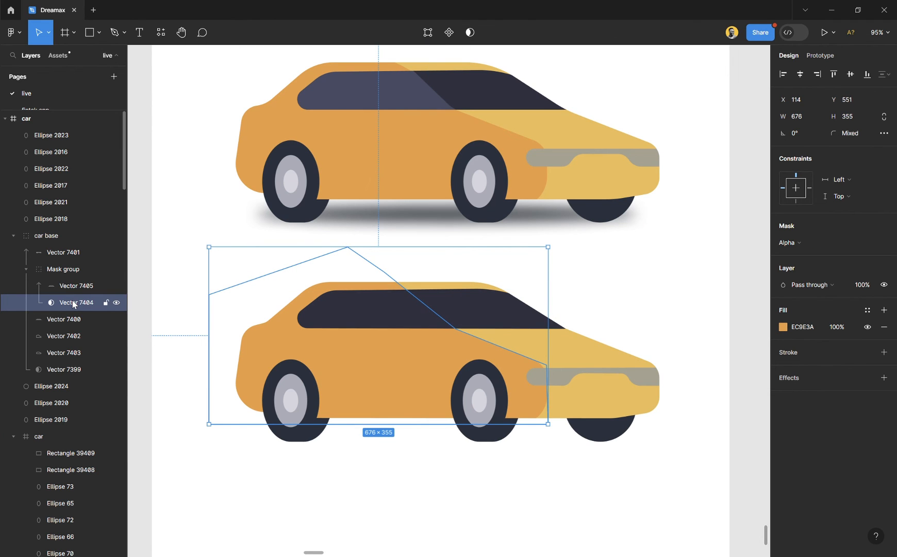
left_click(73, 287)
key("ctrl+z")
key("ctrl+z")
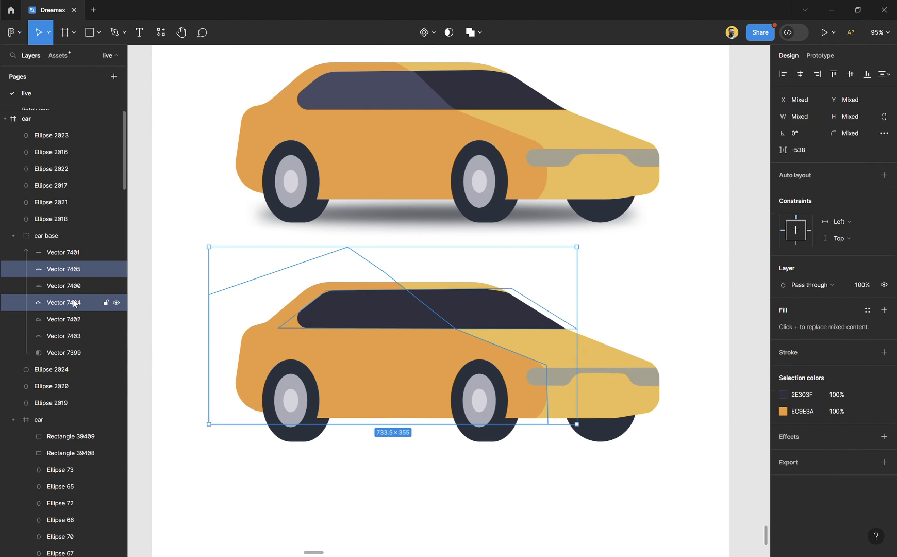
- Place the orange body-area copy directly above the window copy and mask it with the window copy
left_click(116, 301)
left_click_drag(75, 301, 76, 268)
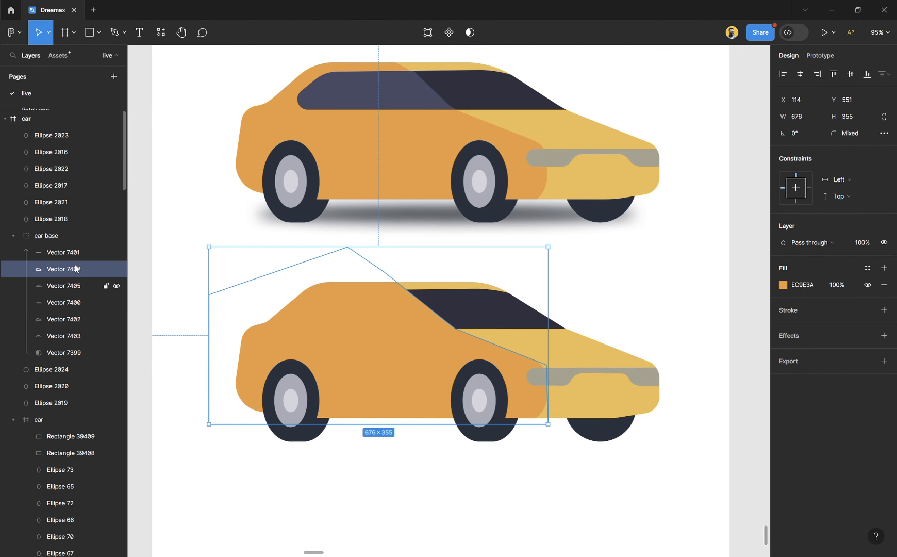
left_click(72, 286, "shift")
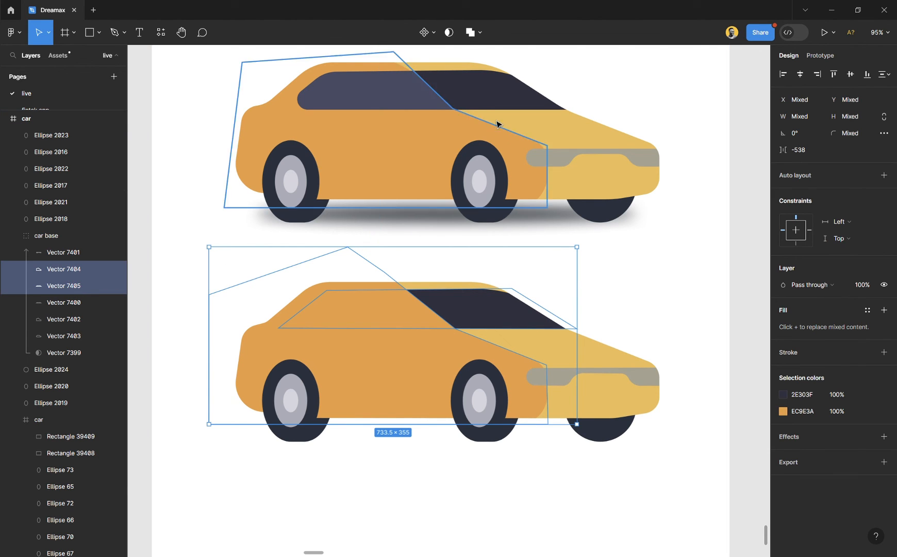
left_click(449, 32)
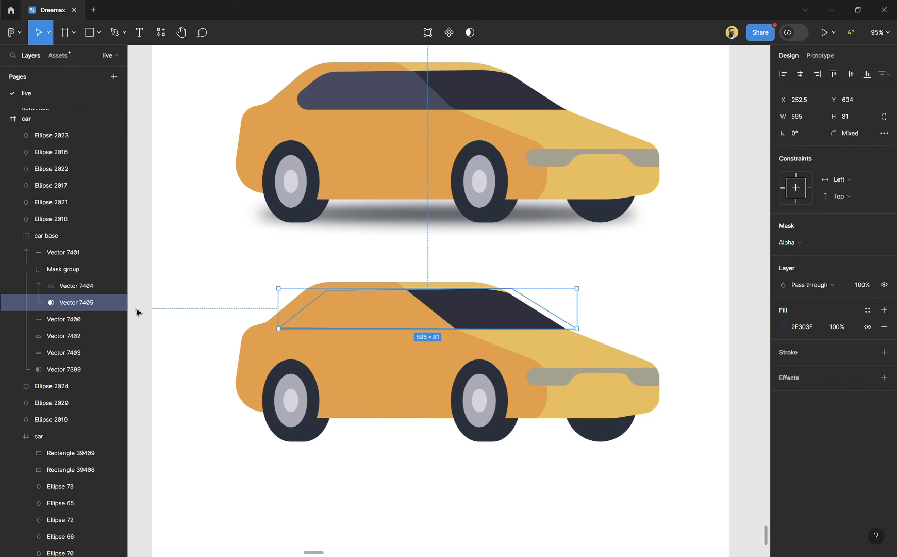
- Set the masked body-area copy to Multiply blending and fill it with 2E303F sampled from the window
left_click(121, 285)
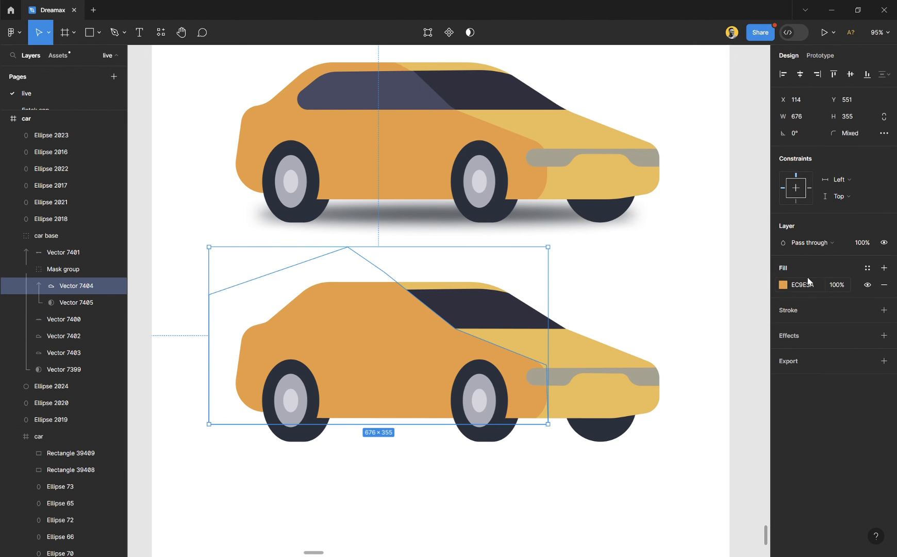
left_click(811, 243)
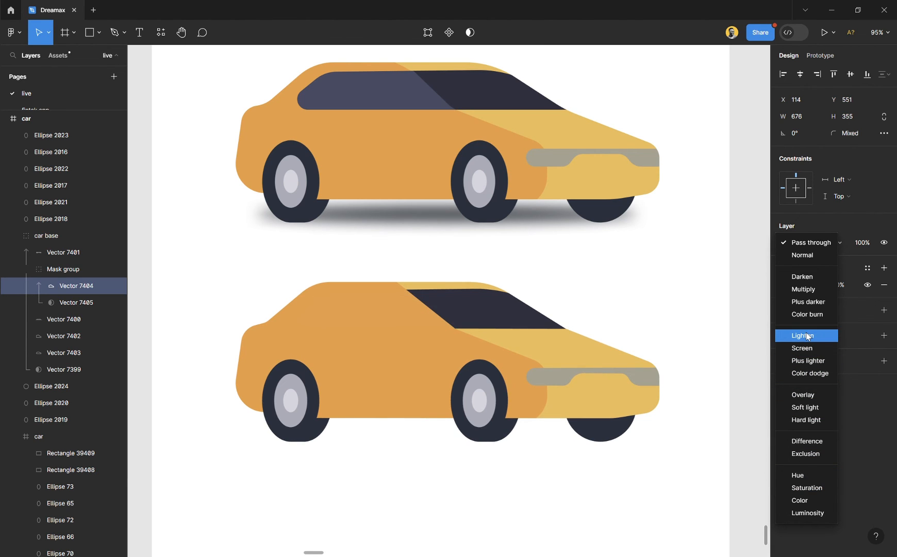
left_click(805, 290)
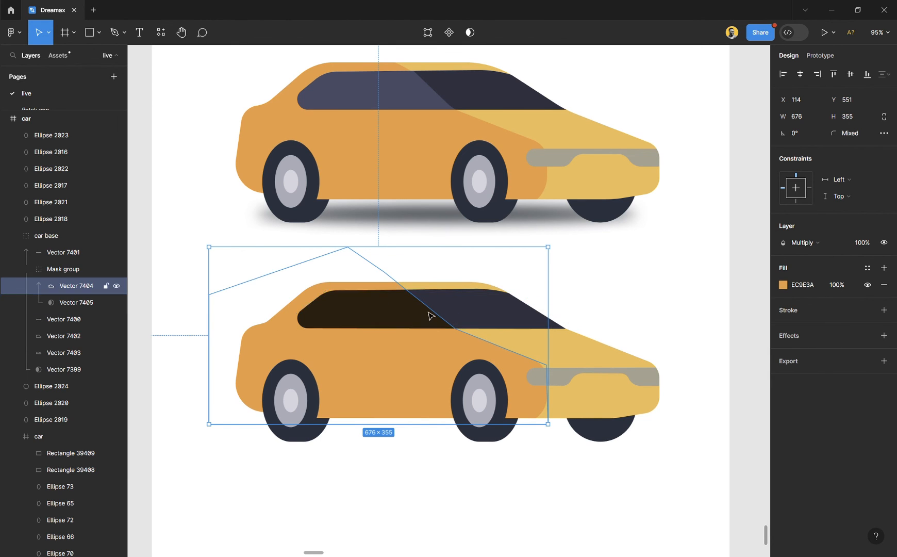
key("i")
left_click(485, 319)
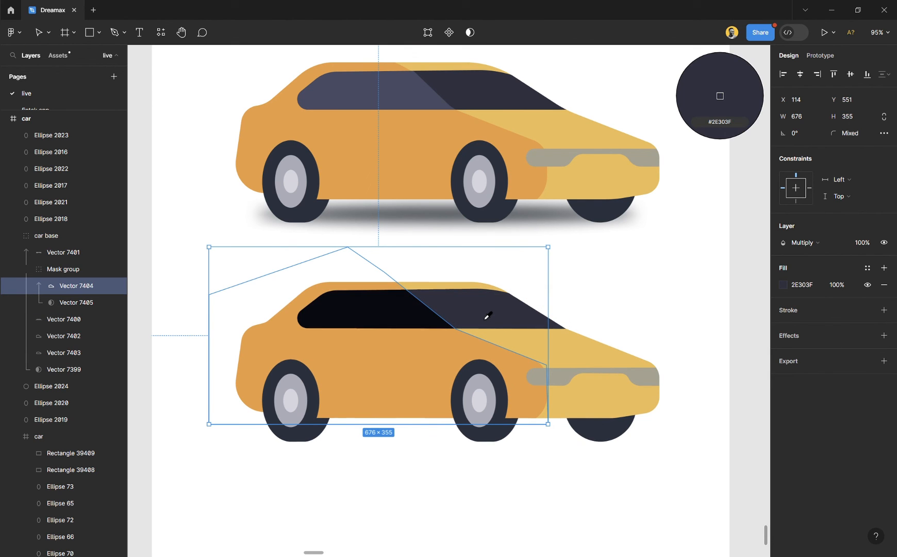
key("i")
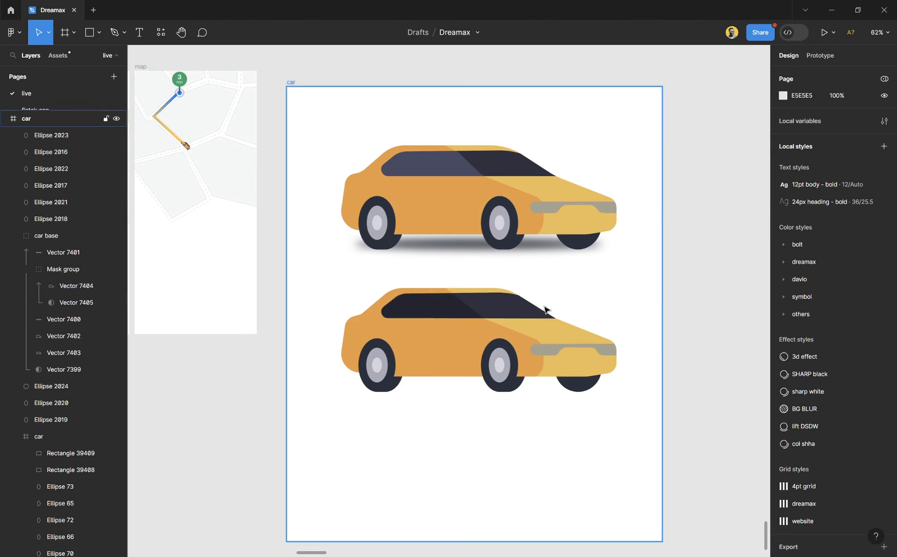
scroll(545, 309, "up", 2)
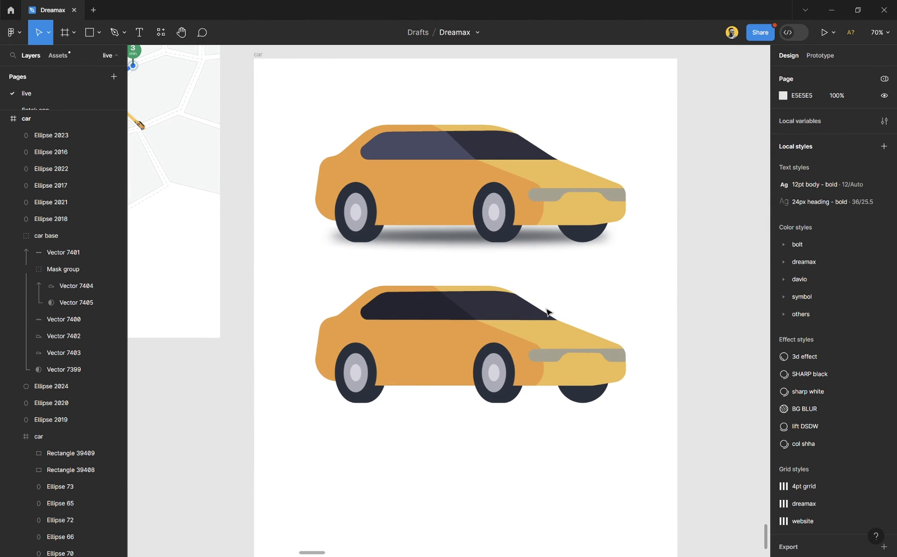
- Recolour the car base group's yellow body to dark grey 505050 and its dark window colour to grey 919297
scroll(548, 312, "right", 3)
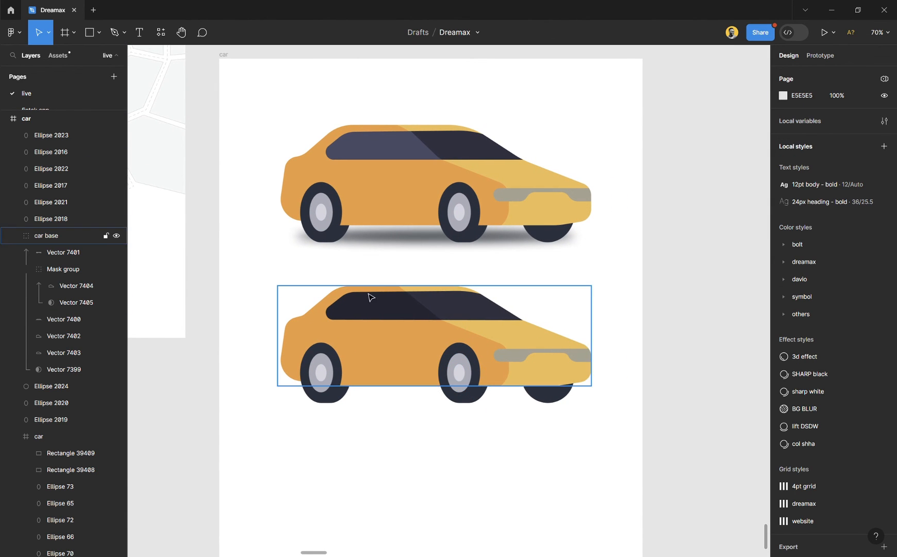
scroll(480, 407, "up", 3)
scroll(376, 306, "up", 2)
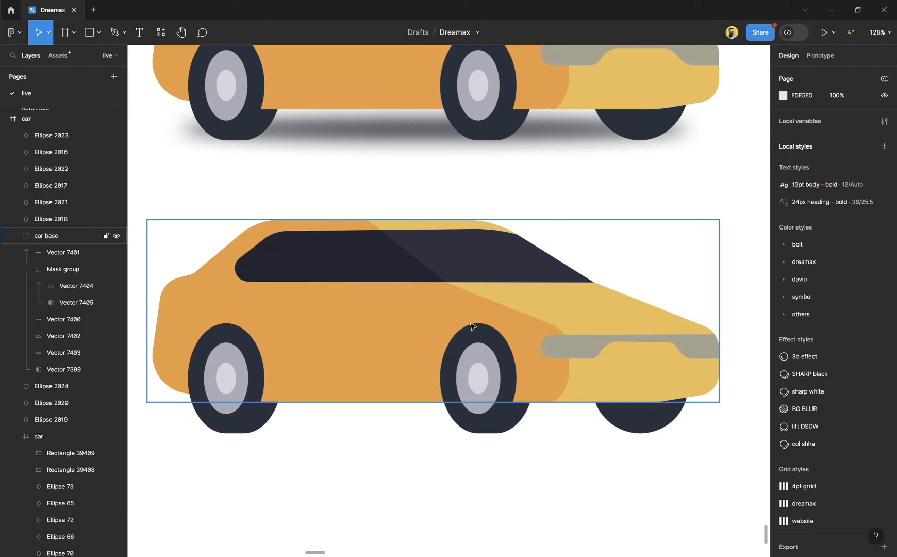
left_click(474, 315)
scroll(444, 300, "down", 3)
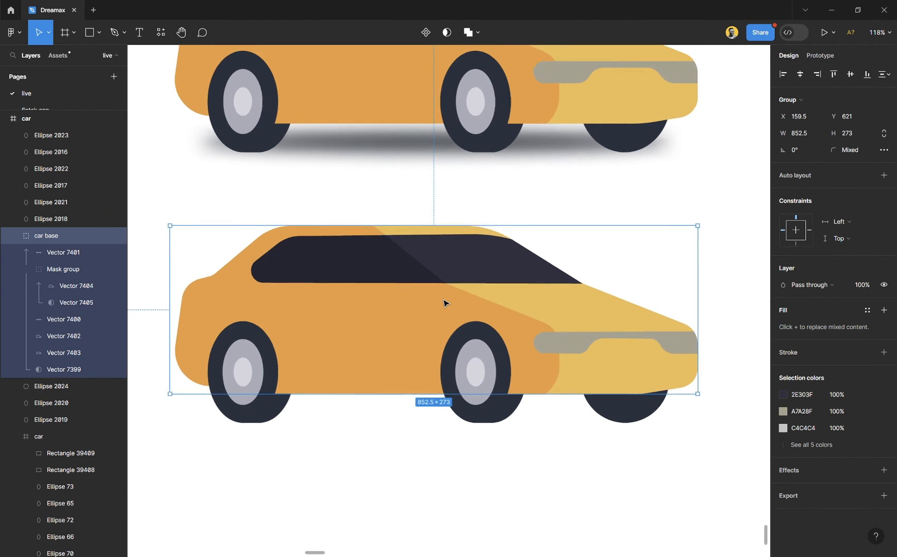
left_click(825, 450)
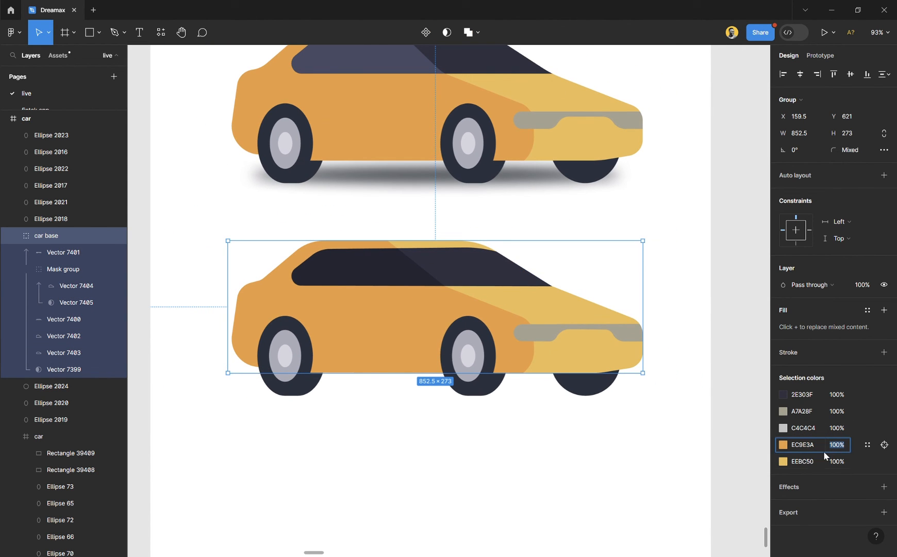
left_click(783, 461)
left_click_drag(675, 368, 647, 386)
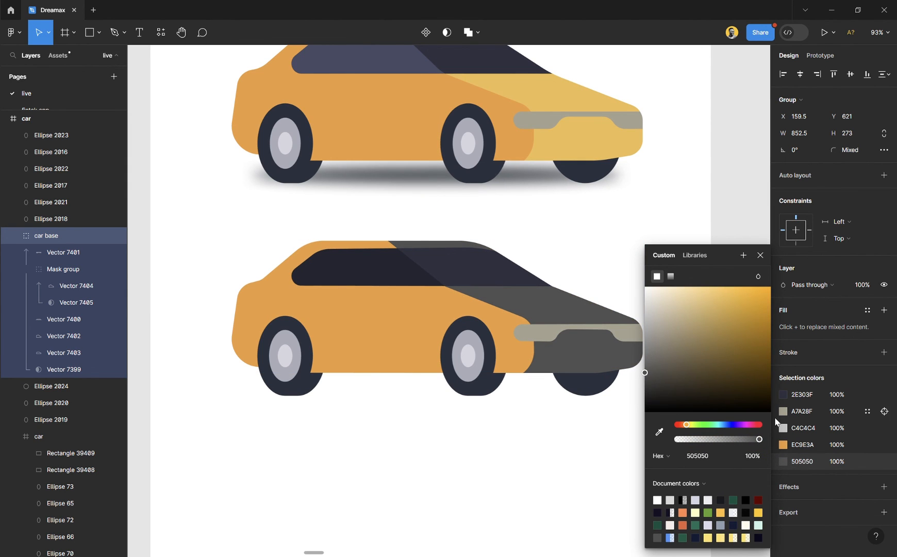
left_click(784, 396)
left_click_drag(737, 396, 650, 338)
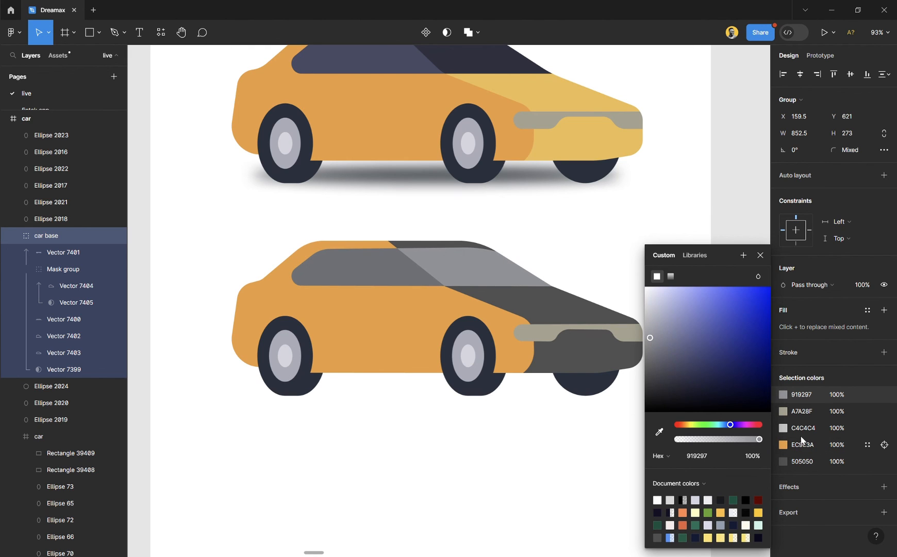
- Recolour the car base group's orange body area by sampling the grey body colour and darkening it to 3E3E3E
left_click(781, 445)
left_click(659, 433)
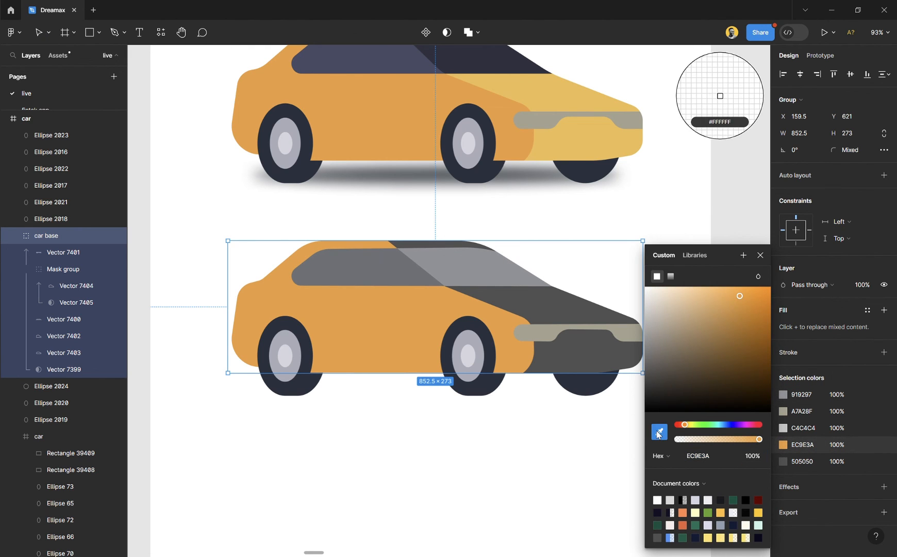
left_click(562, 361)
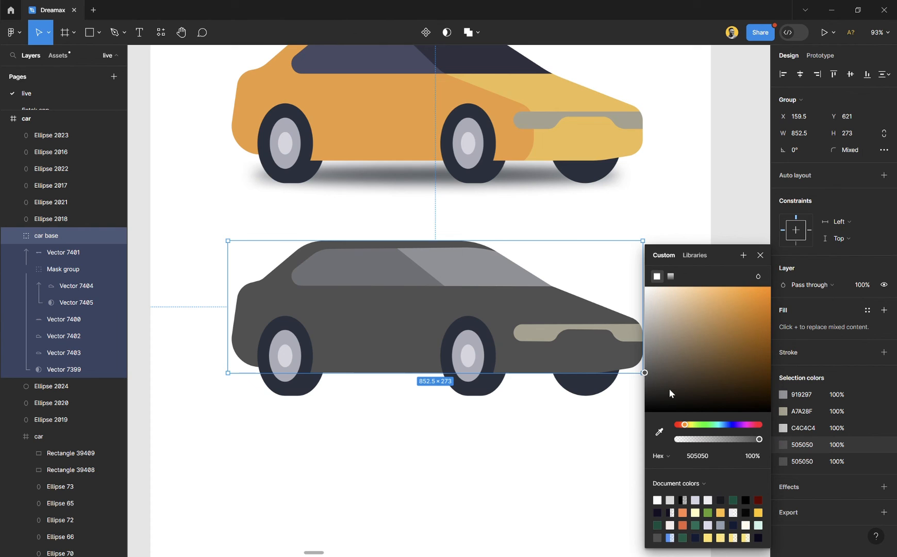
left_click_drag(670, 389, 645, 382)
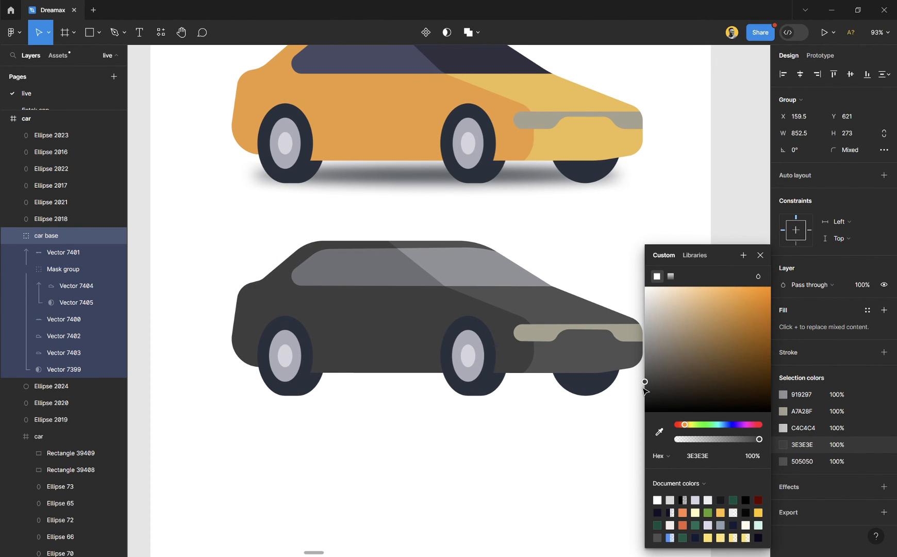
left_click(761, 255)
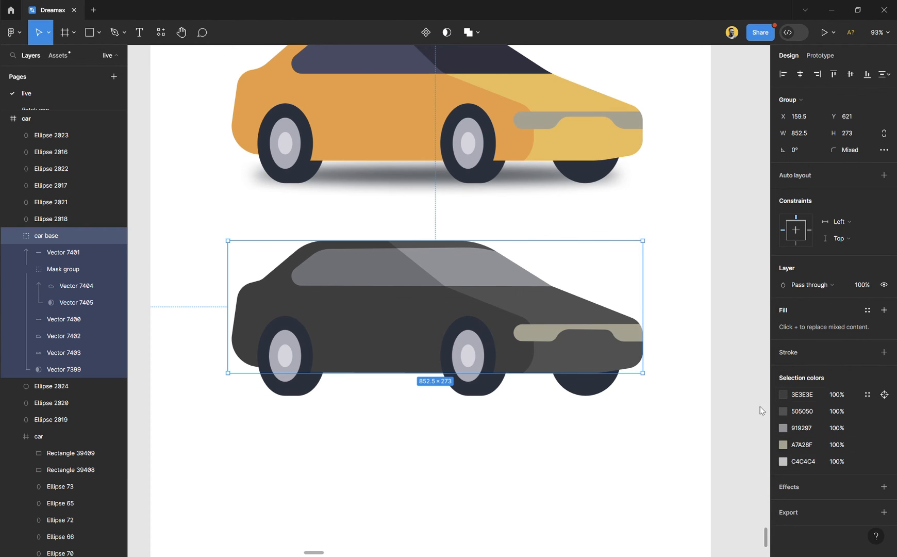
left_click(633, 404)
- Undo the grey recolouring of the car base group's body and window
scroll(473, 330, "down", 3)
left_click(472, 334)
key("ctrl+z")
key("ctrl+z")
key("ctrl+z")
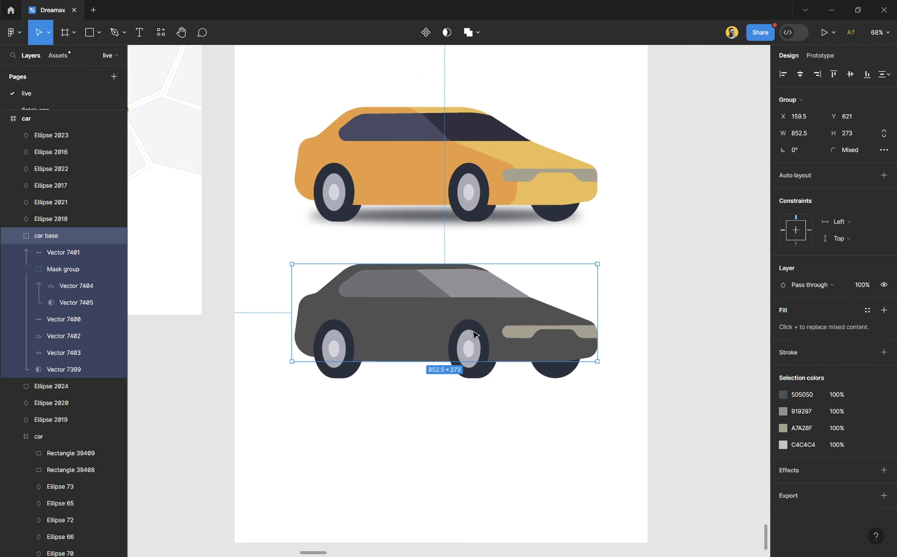
key("ctrl+z")
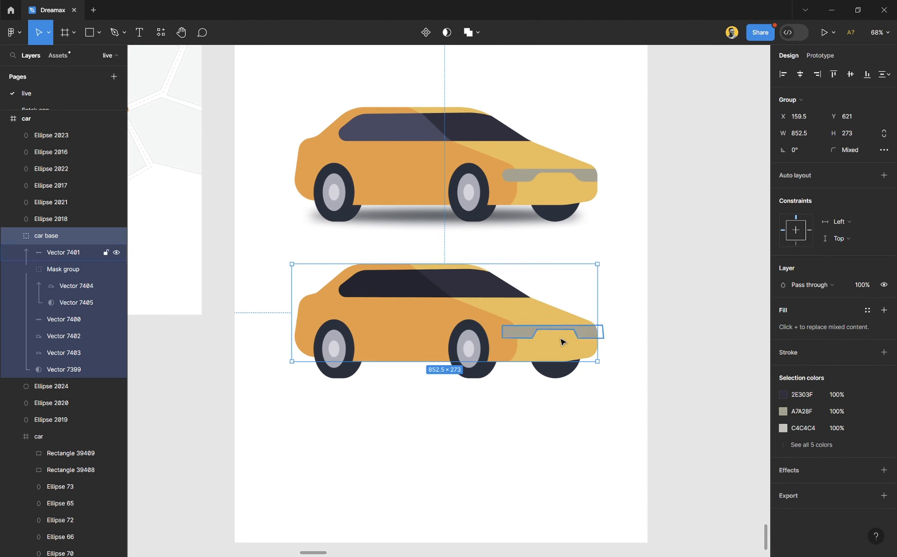
left_click(680, 351)
scroll(510, 340, "down", 5)
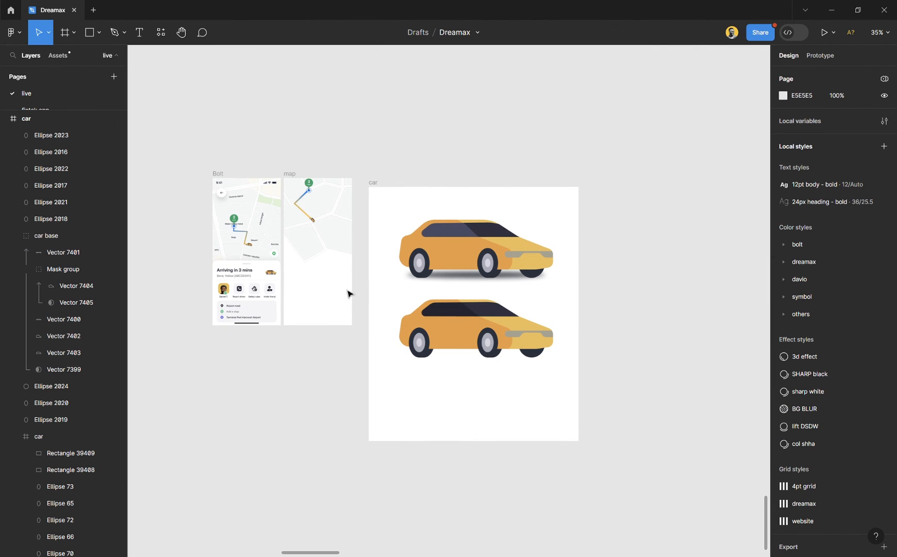
scroll(257, 286, "up", 5)
scroll(671, 425, "right", 3)
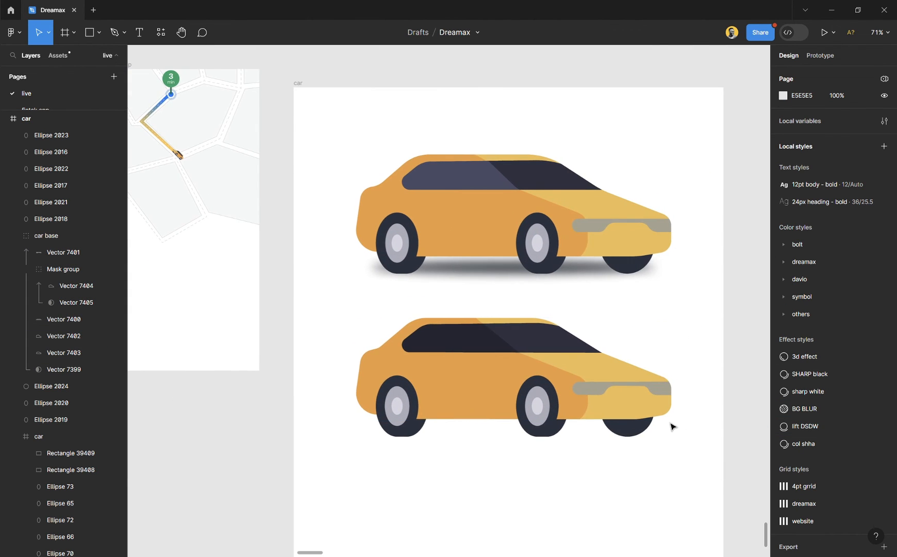
scroll(654, 442, "up", 3)
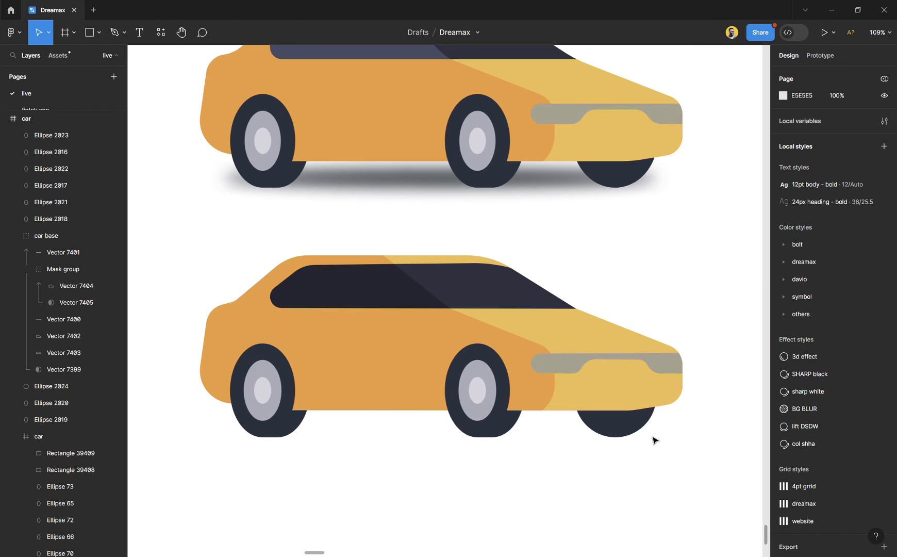